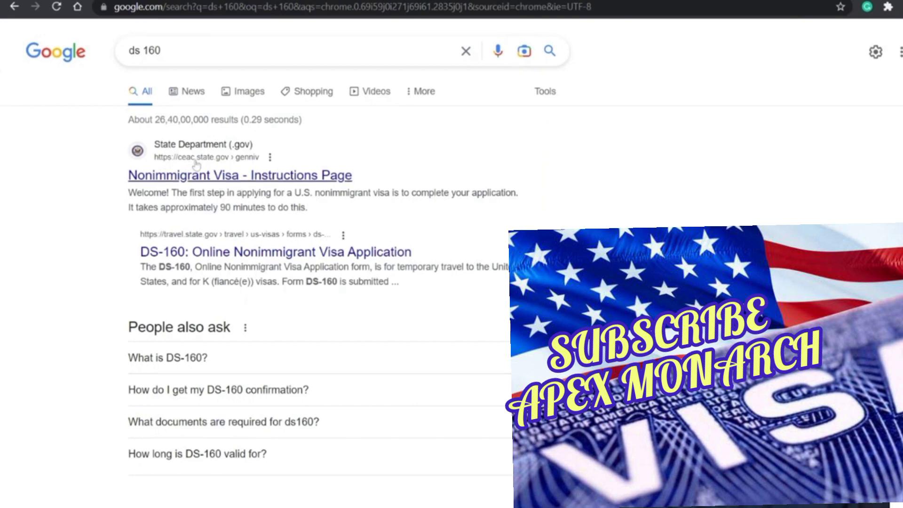
# Step: Open the ceac.state.gov 'Nonimmigrant Visa - Instructions Page' result from the ds 160 search
pyautogui.click(221, 177)
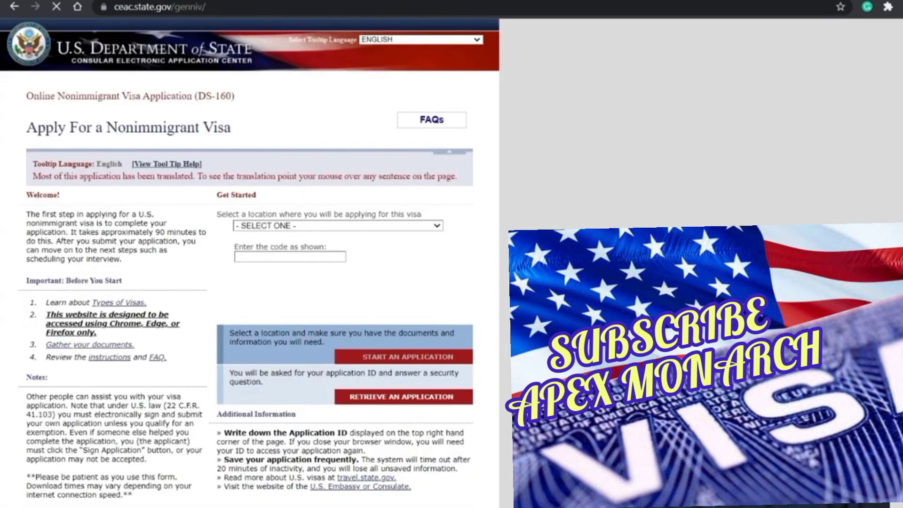
# Step: Choose INDIA, HYDERABAD as the location, enter the verification code, and start a new application
pyautogui.click(301, 229)
pyautogui.write('in')
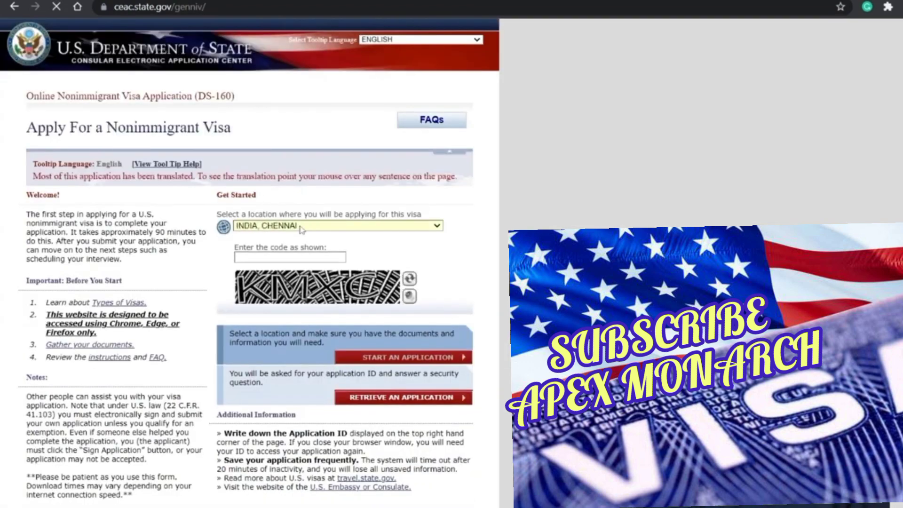
pyautogui.press('Down')
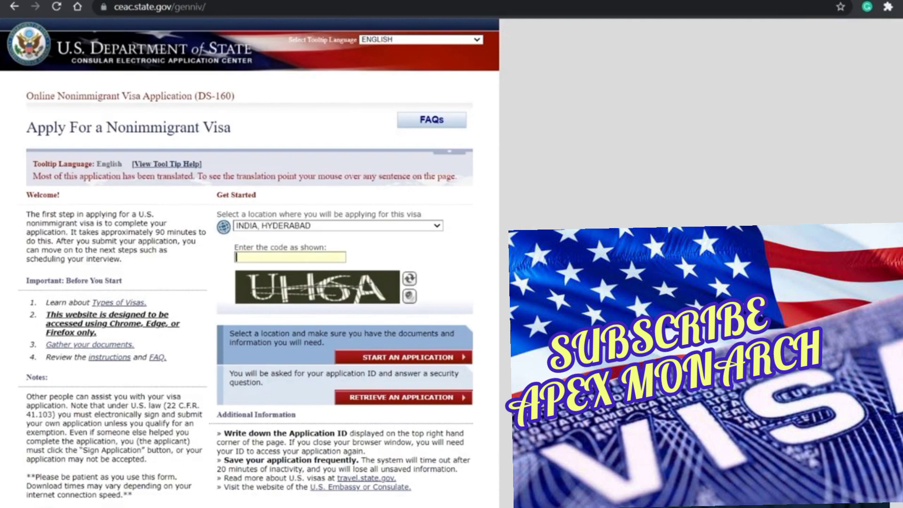
pyautogui.write('UH6A')
pyautogui.click(408, 358)
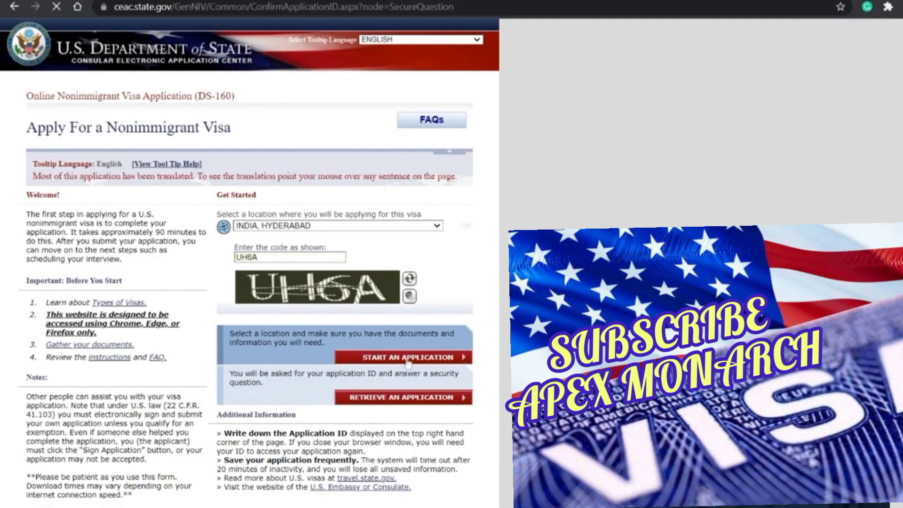
pyautogui.scroll(-1, 217, 361)
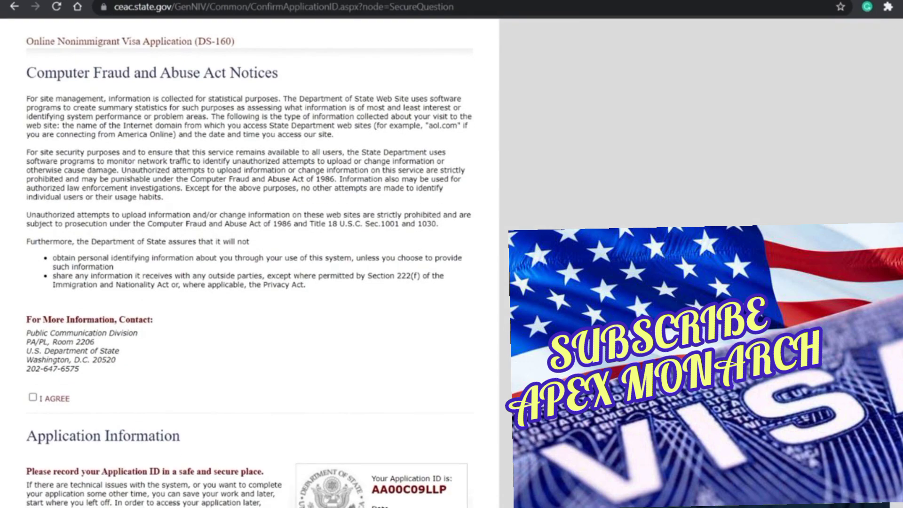
# Step: Tick I AGREE, pick the first-job city security question, enter its answer, and continue
pyautogui.scroll(-1, 234, 354)
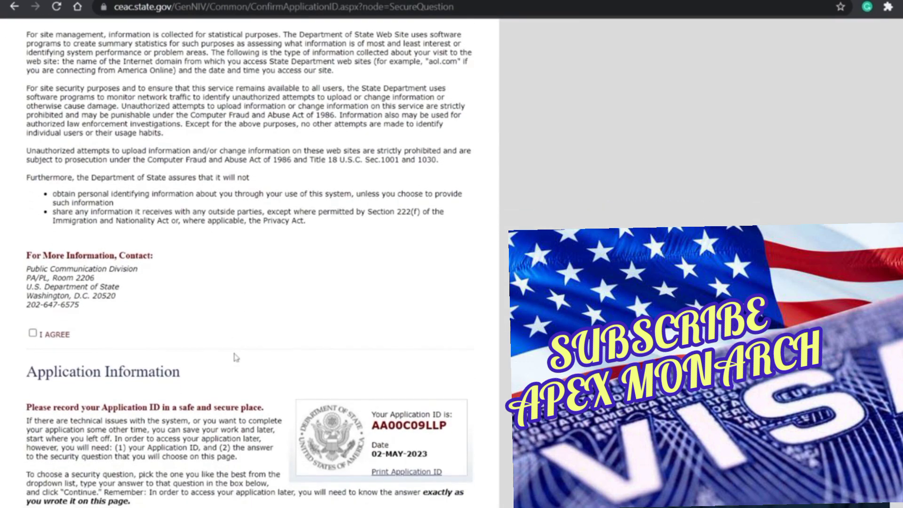
pyautogui.click(33, 334)
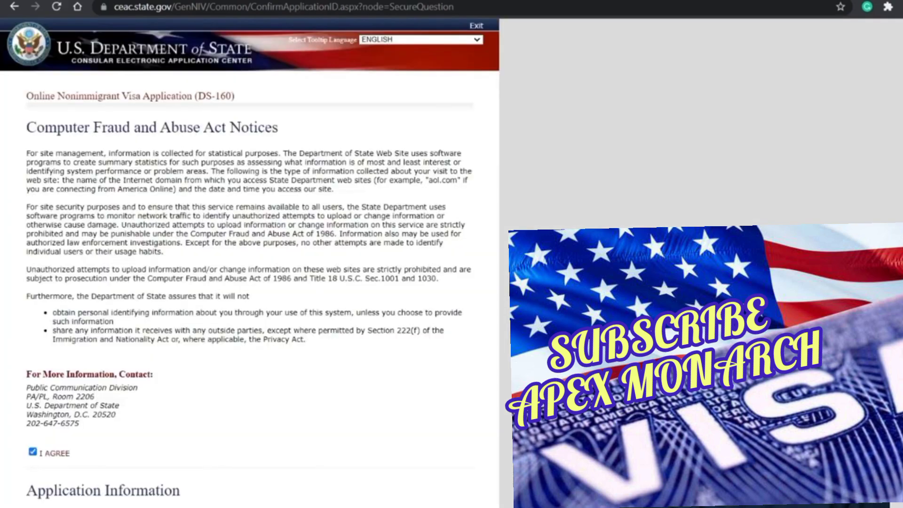
pyautogui.scroll(-8, 141, 374)
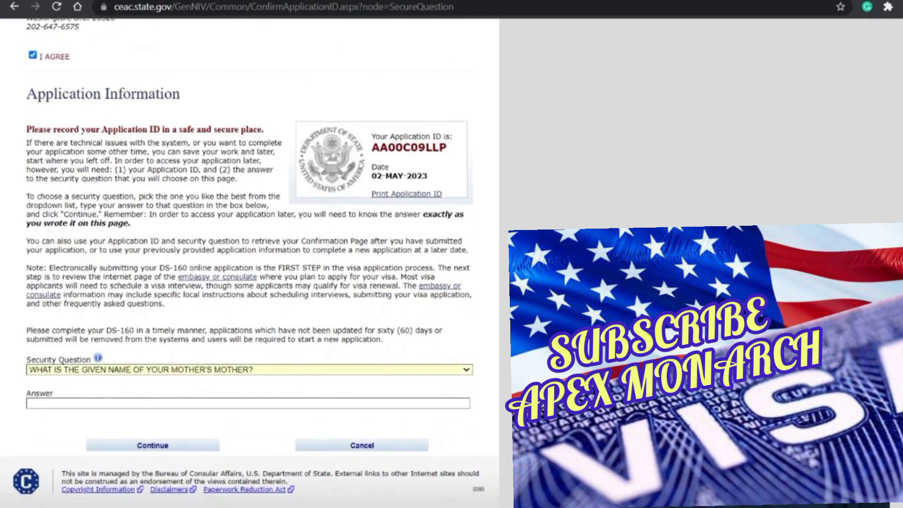
pyautogui.click(147, 381)
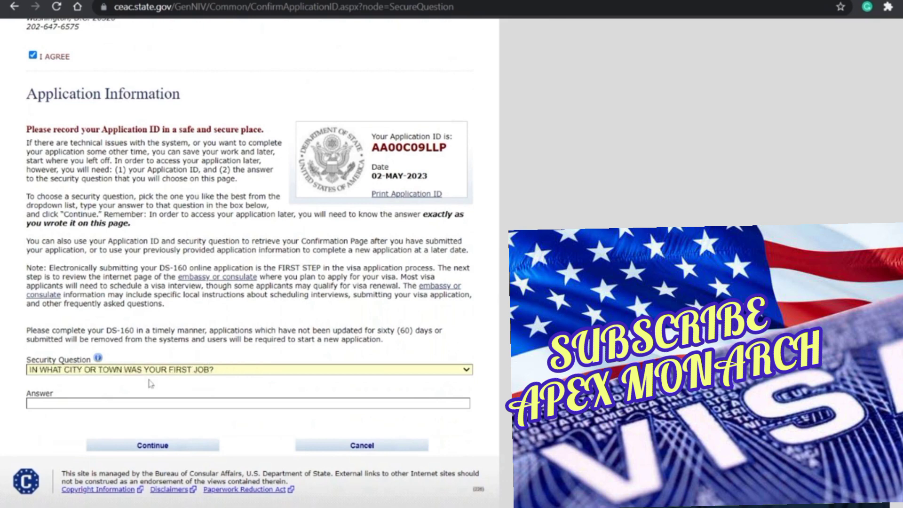
pyautogui.click(112, 401)
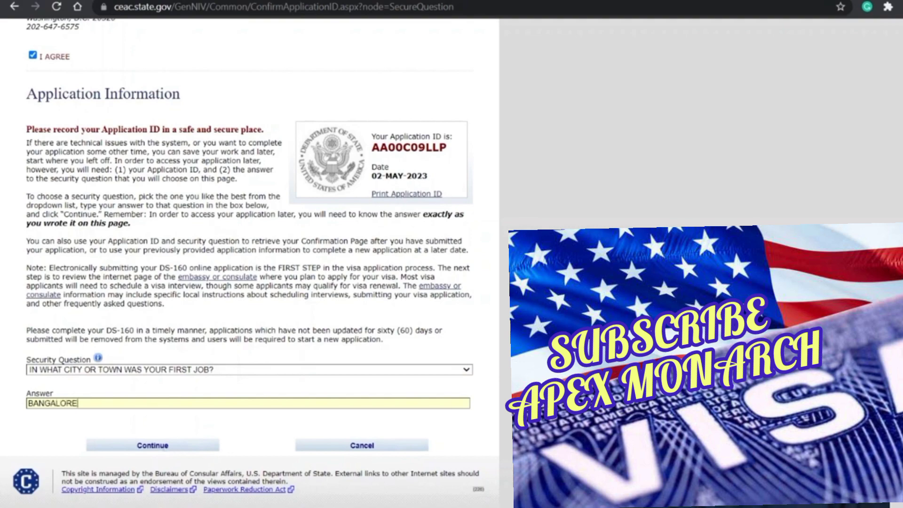
pyautogui.click(171, 454)
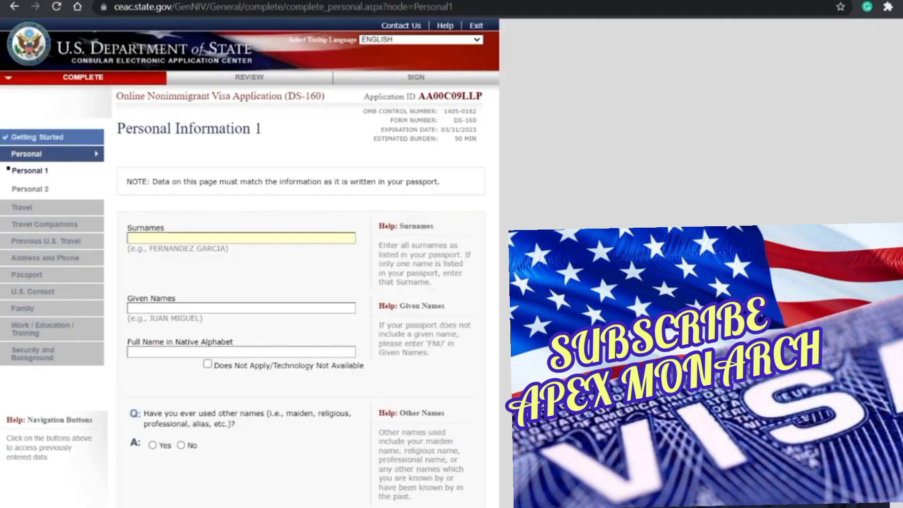
# Step: Note the Application ID, then enter the applicant's surname and FNU as Given Names
pyautogui.doubleClick(449, 96)
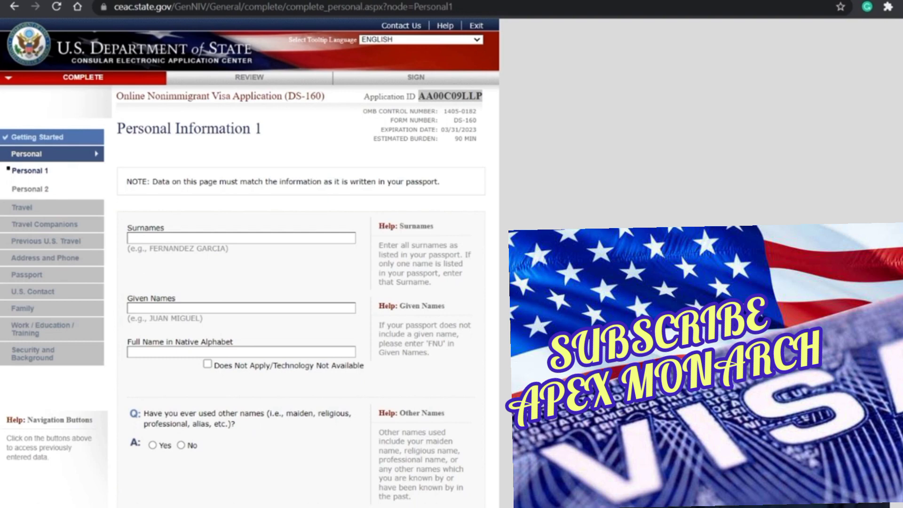
pyautogui.click(262, 219)
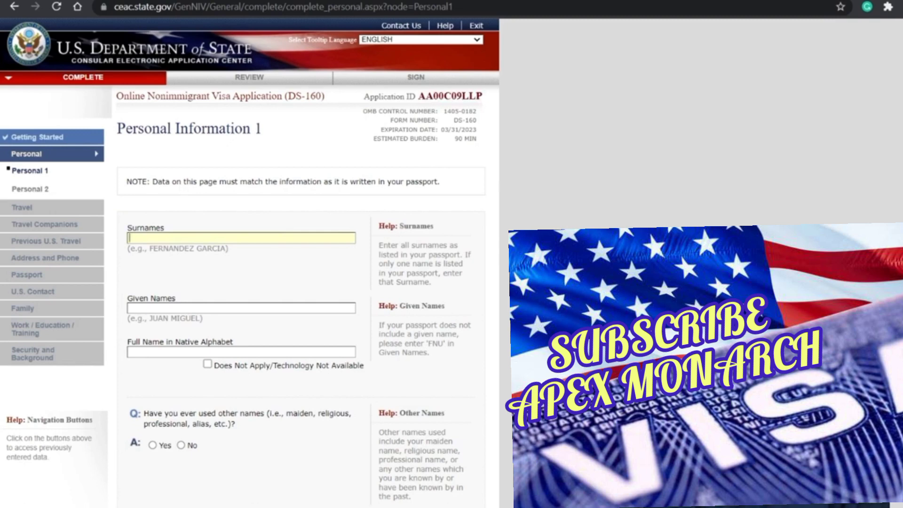
pyautogui.write('MOHA')
pyautogui.click(221, 260)
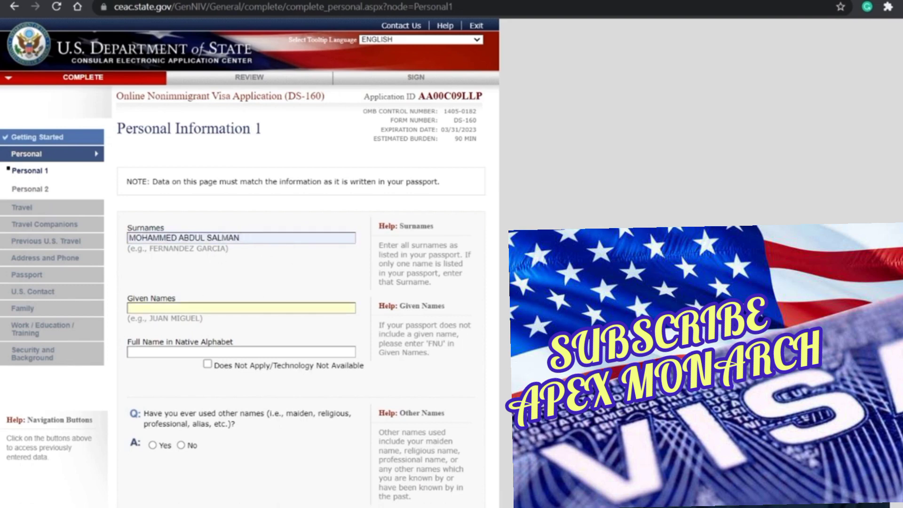
pyautogui.write('FNU')
pyautogui.scroll(-1, 262, 322)
pyautogui.scroll(-2, 207, 299)
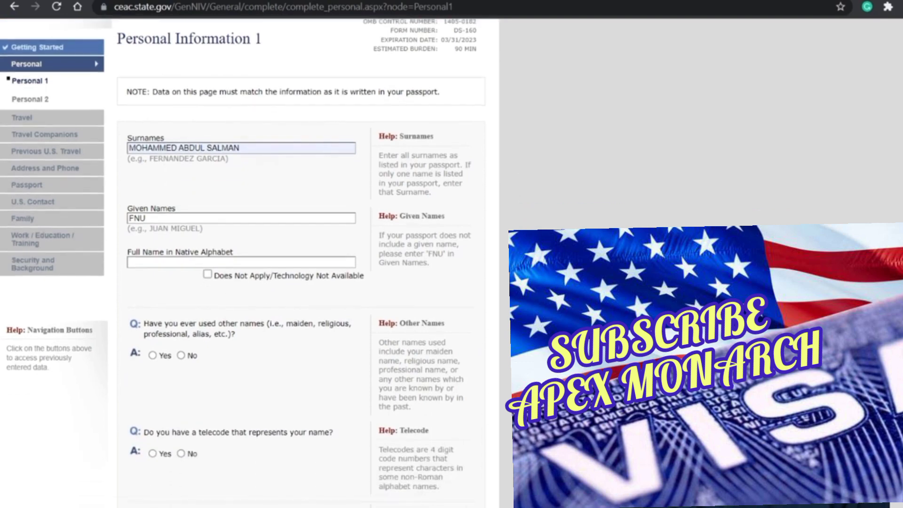
# Step: Mark the native-alphabet name Does Not Apply, and set Sex MALE and Marital Status SINGLE
pyautogui.click(207, 275)
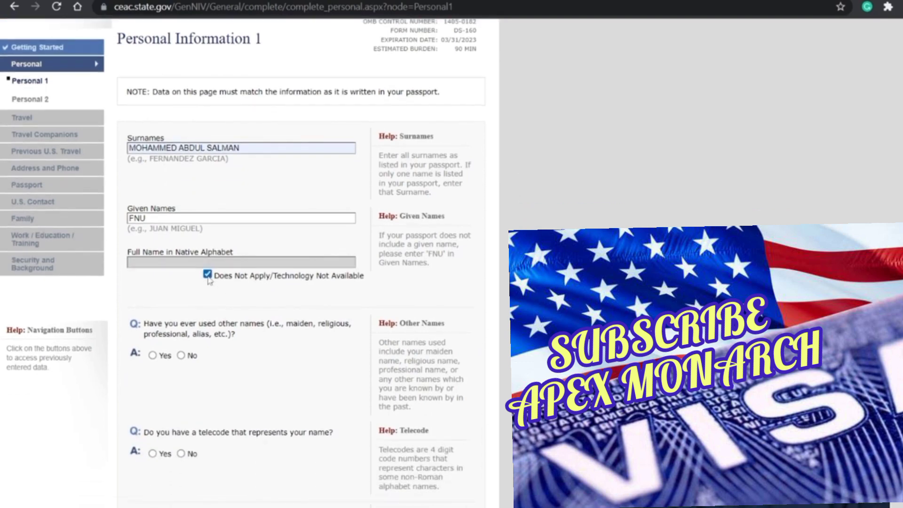
pyautogui.scroll(-2, 263, 335)
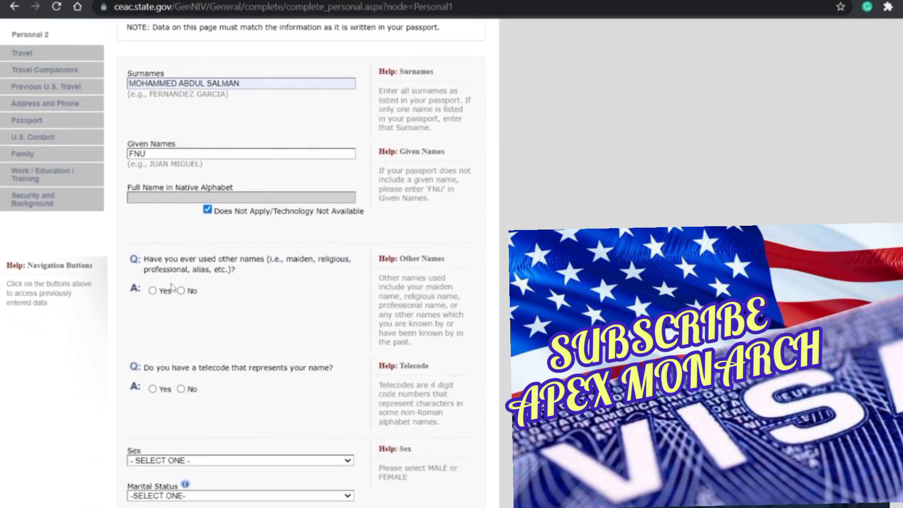
pyautogui.scroll(-3, 230, 362)
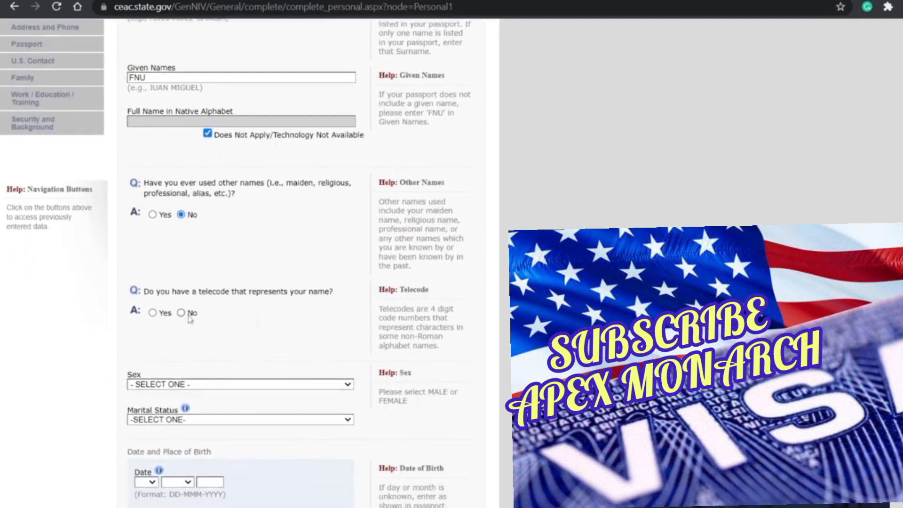
pyautogui.scroll(8, 179, 316)
pyautogui.scroll(-5, 177, 320)
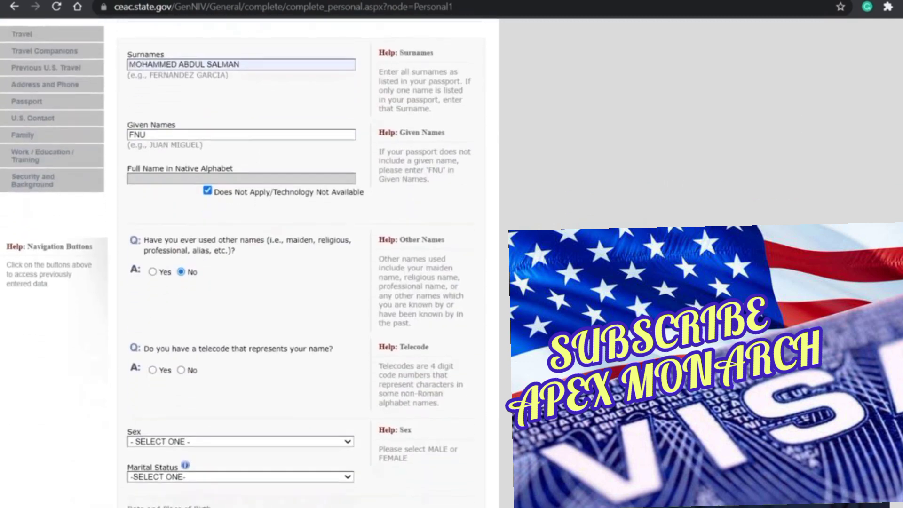
pyautogui.scroll(-2, 262, 342)
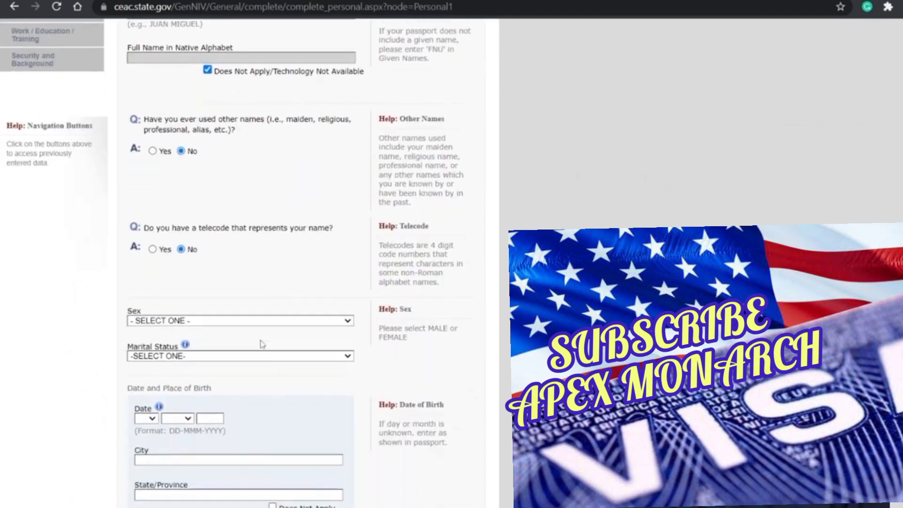
pyautogui.scroll(5, 258, 329)
pyautogui.scroll(-5, 241, 288)
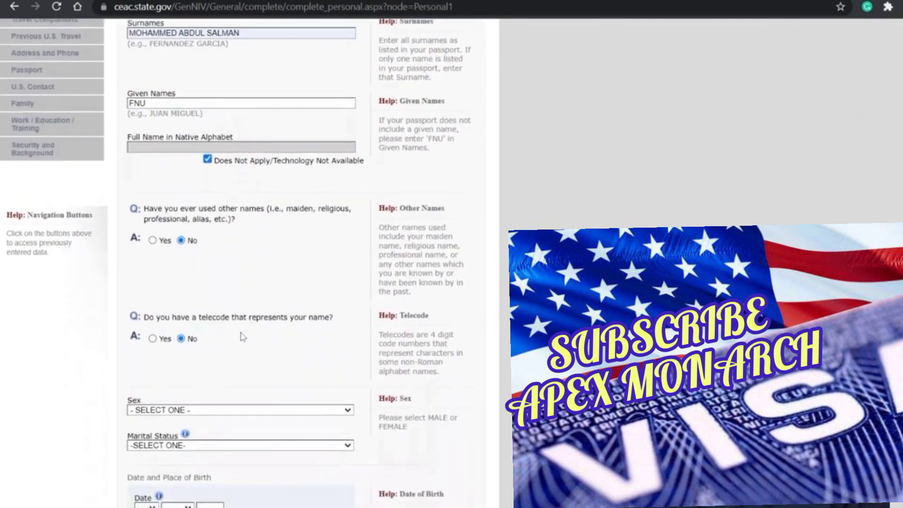
pyautogui.click(224, 346)
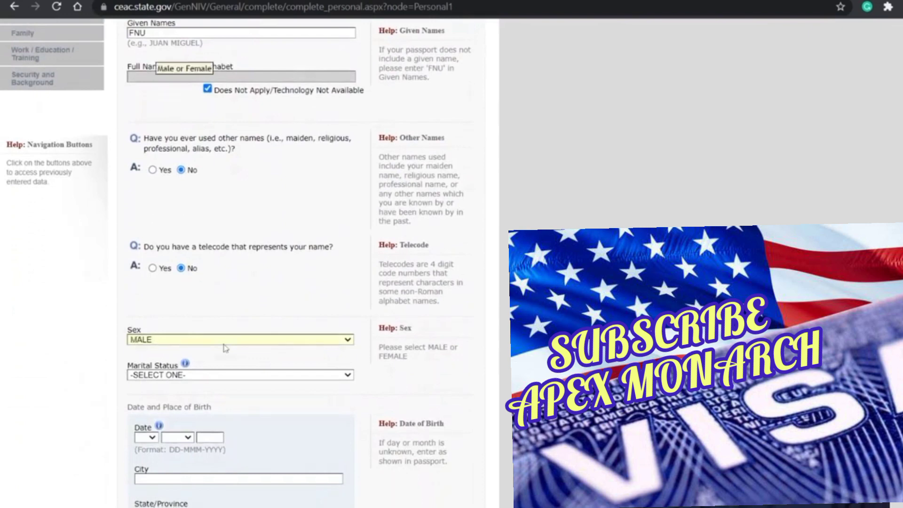
pyautogui.press('Tab')
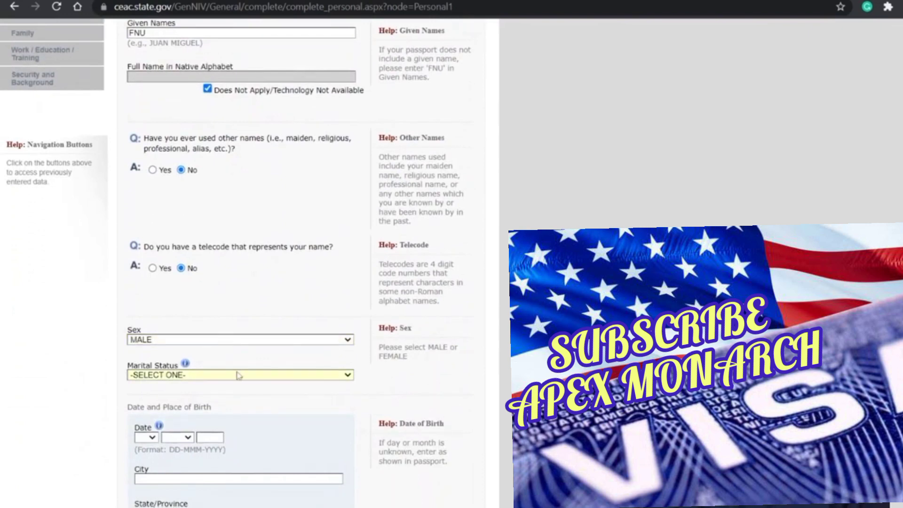
pyautogui.click(215, 424)
# Step: Enter the date of birth and birthplace VISAKHAPATNAM, ANDHRA PRADESH, INDIA, then save
pyautogui.scroll(-2, 214, 425)
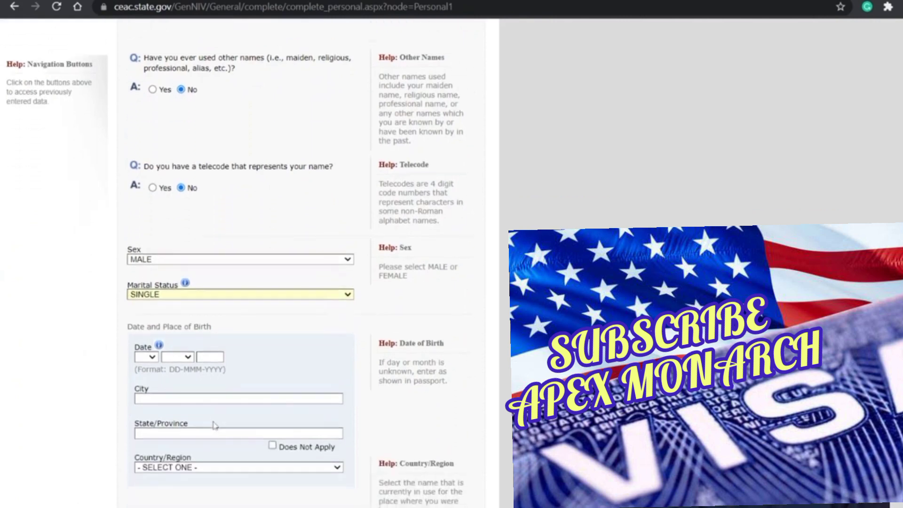
pyautogui.scroll(-3, 179, 350)
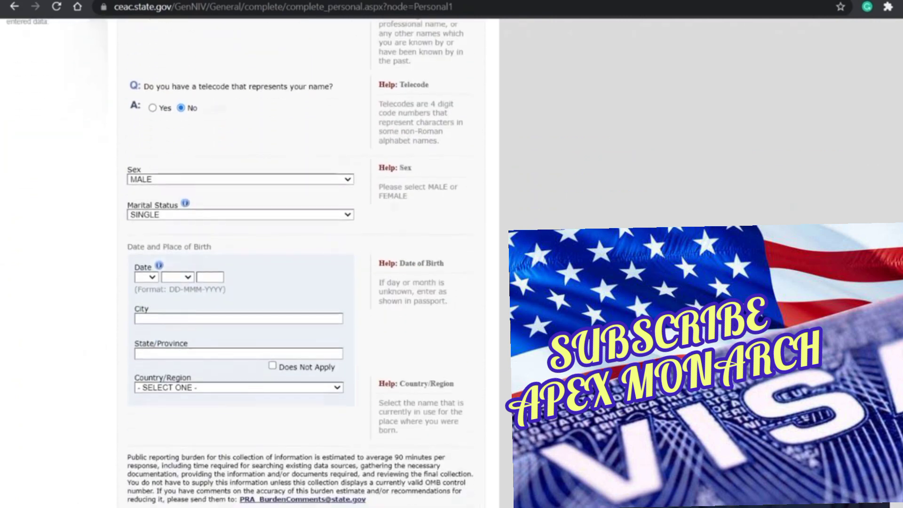
pyautogui.click(146, 279)
pyautogui.press('Tab')
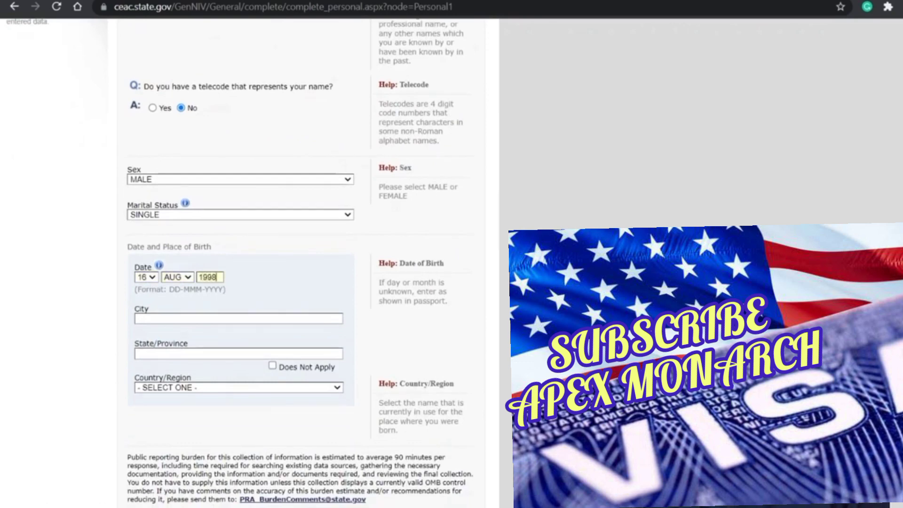
pyautogui.press('Tab')
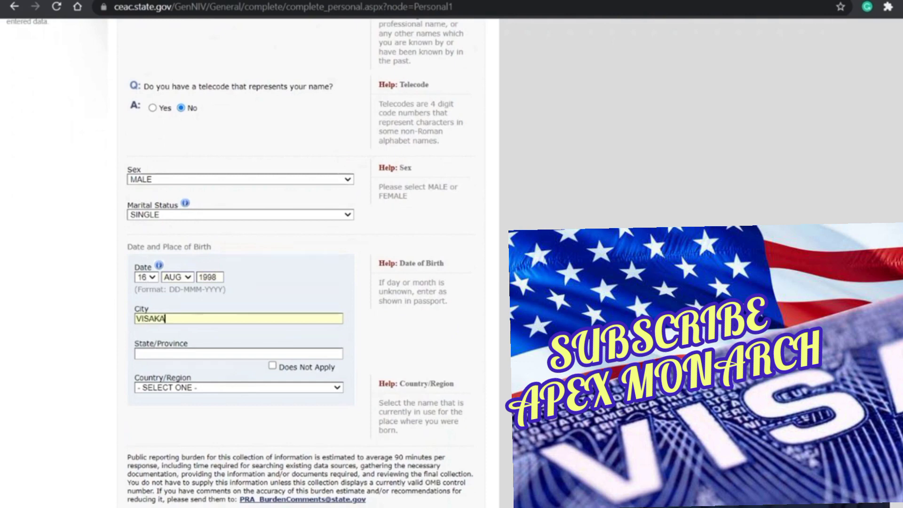
pyautogui.press('Tab')
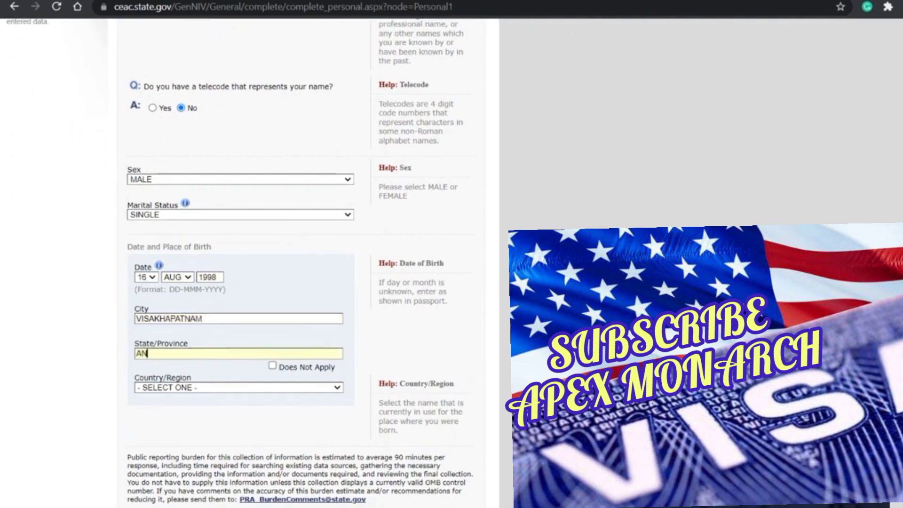
pyautogui.press('Tab')
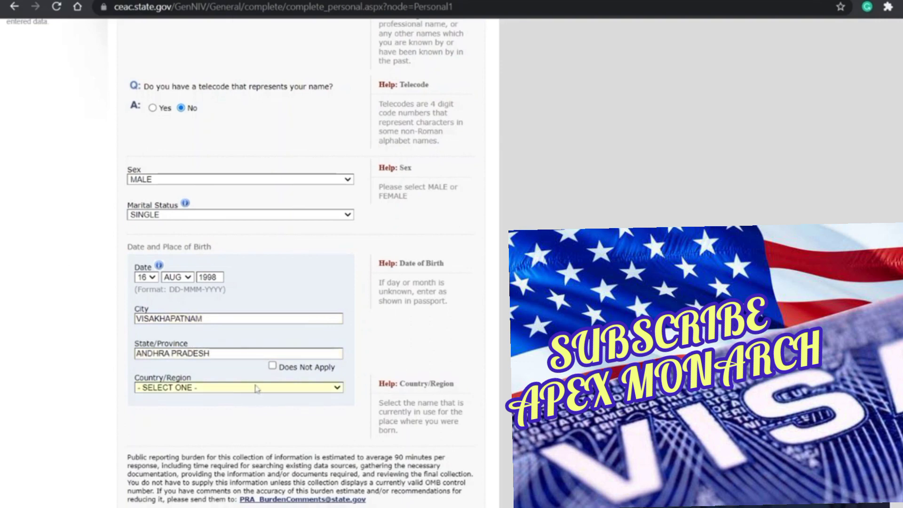
pyautogui.scroll(-4, 297, 421)
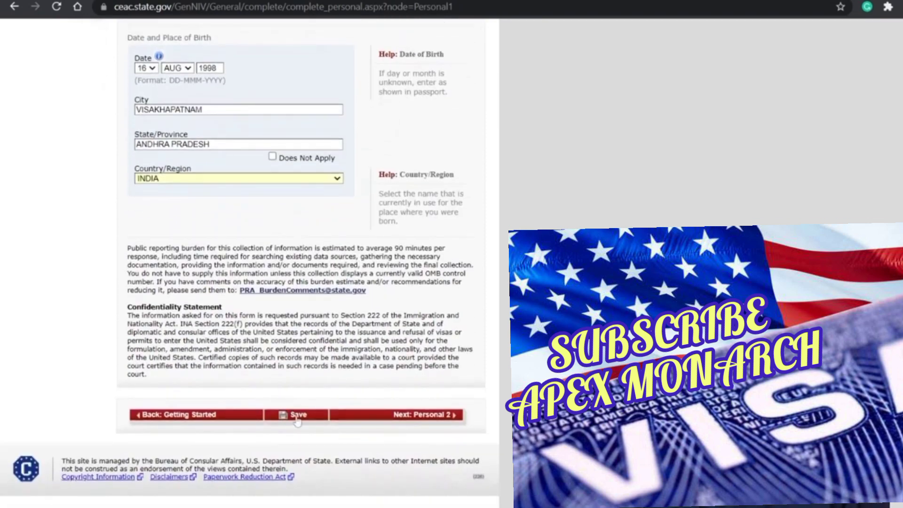
pyautogui.click(297, 416)
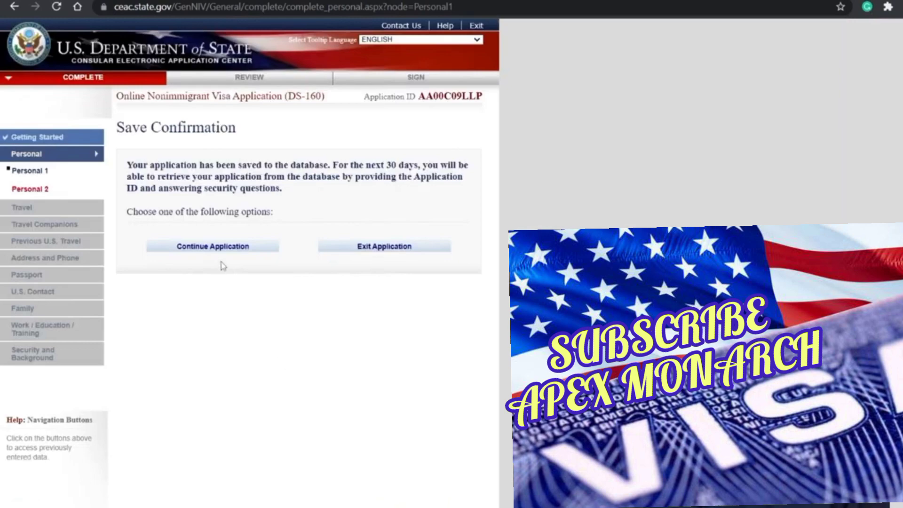
# Step: Resume the application from the save confirmation and proceed via Next: Personal 2
pyautogui.click(213, 249)
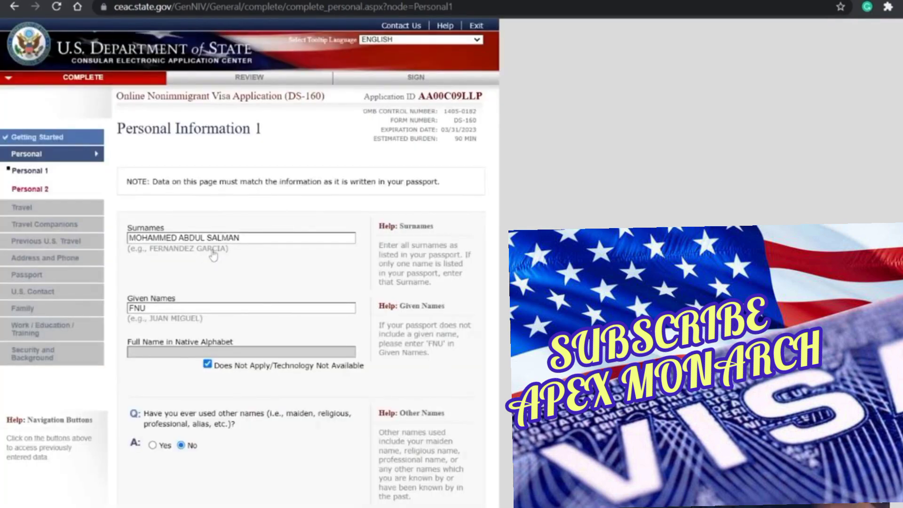
pyautogui.scroll(-3, 329, 357)
pyautogui.scroll(-5, 329, 357)
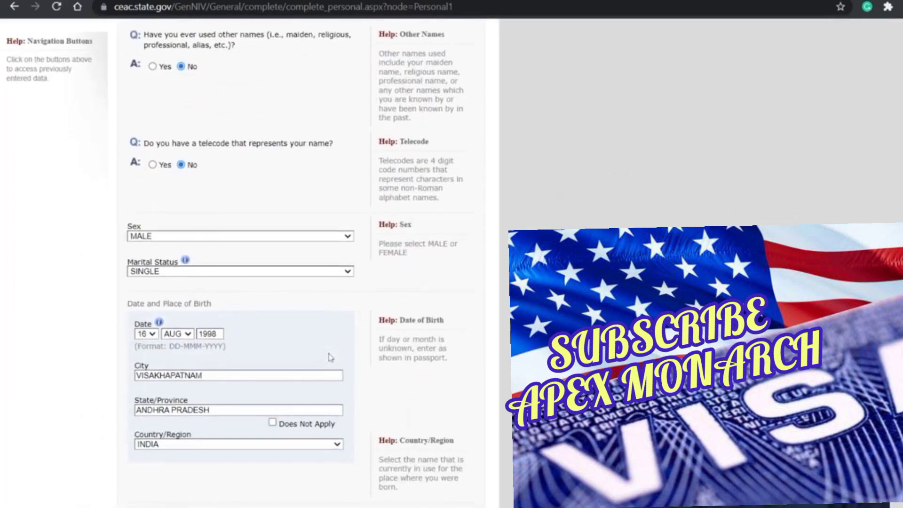
pyautogui.scroll(-3, 282, 369)
pyautogui.scroll(-1, 283, 369)
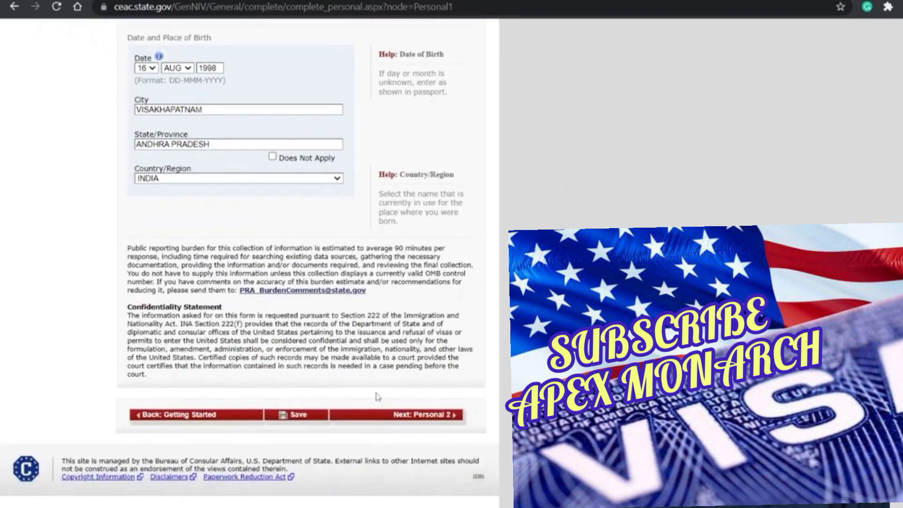
pyautogui.click(419, 416)
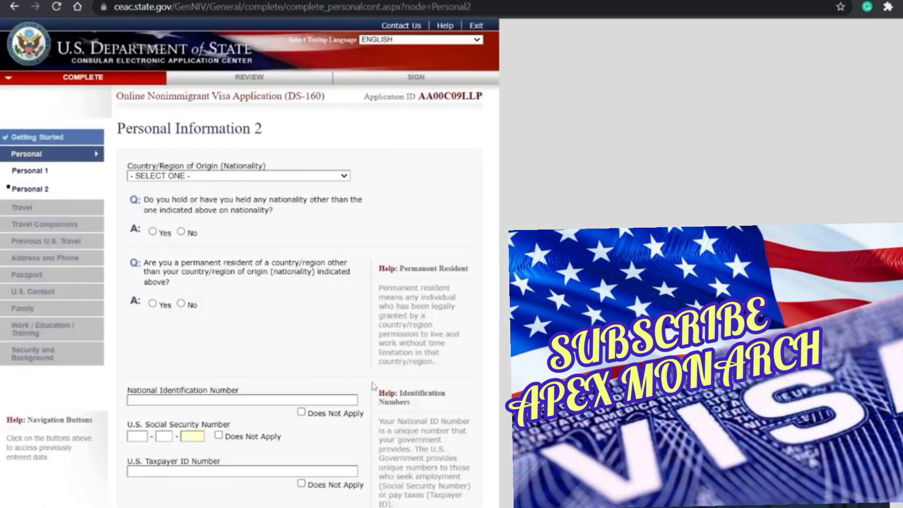
# Step: Set nationality to INDIA and answer No to other nationality and permanent residency elsewhere
pyautogui.scroll(-2, 302, 246)
pyautogui.click(221, 111)
pyautogui.write('india')
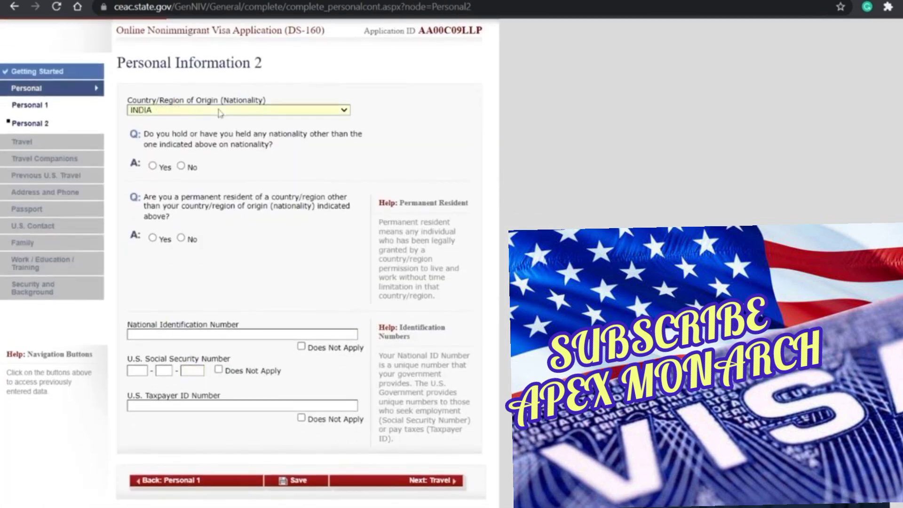
pyautogui.scroll(-1, 230, 180)
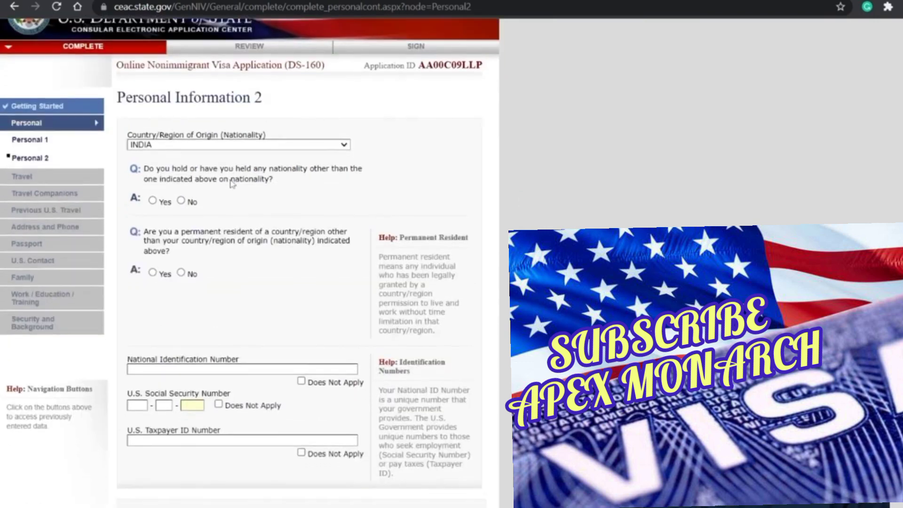
pyautogui.scroll(-1, 217, 181)
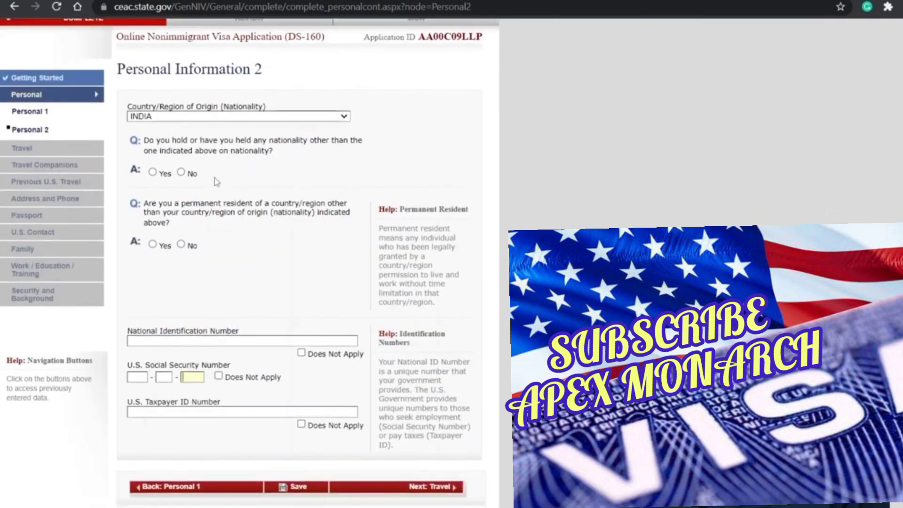
pyautogui.click(182, 173)
pyautogui.scroll(-2, 193, 241)
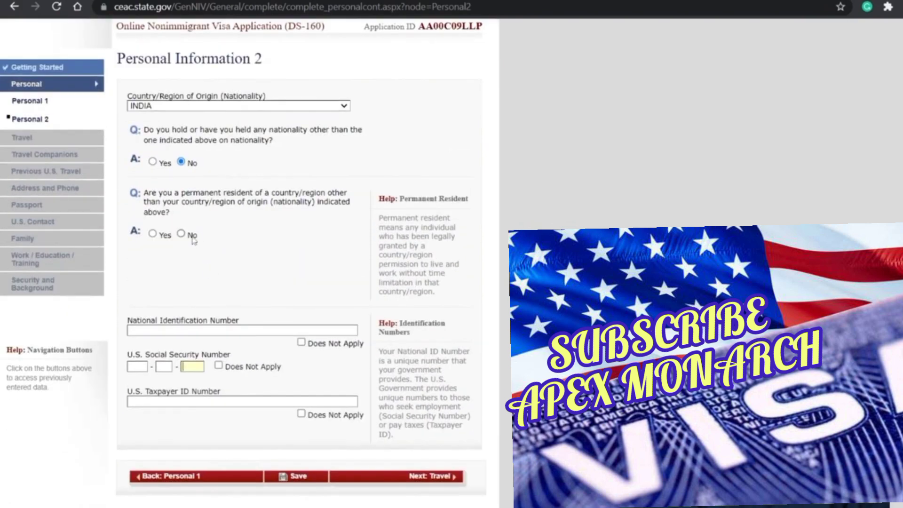
pyautogui.click(152, 234)
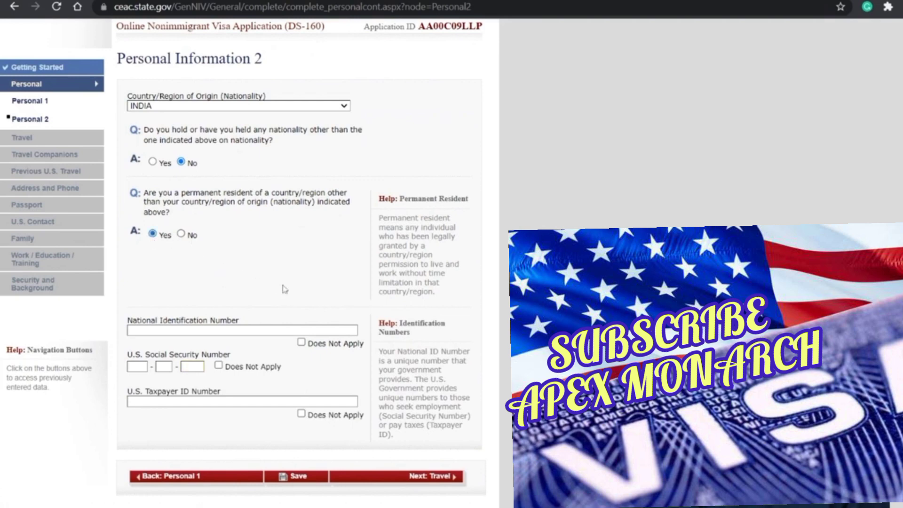
pyautogui.scroll(-2, 283, 286)
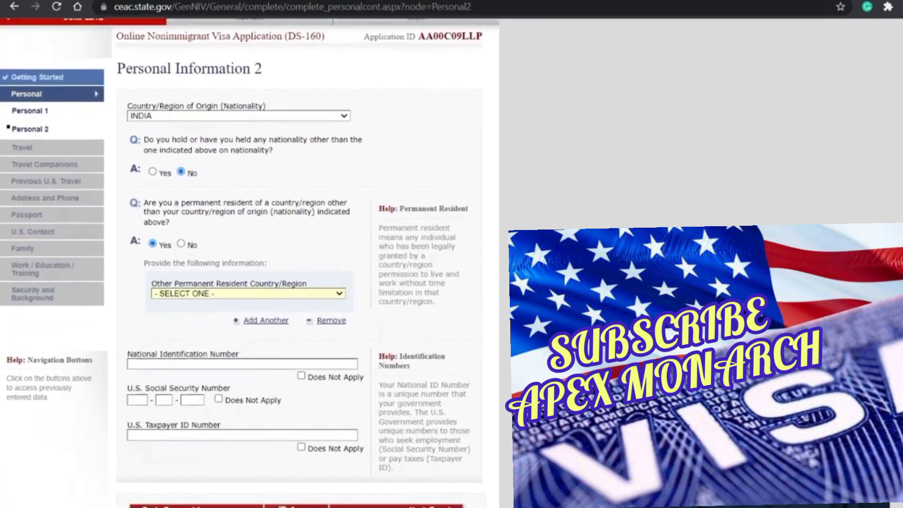
pyautogui.click(181, 244)
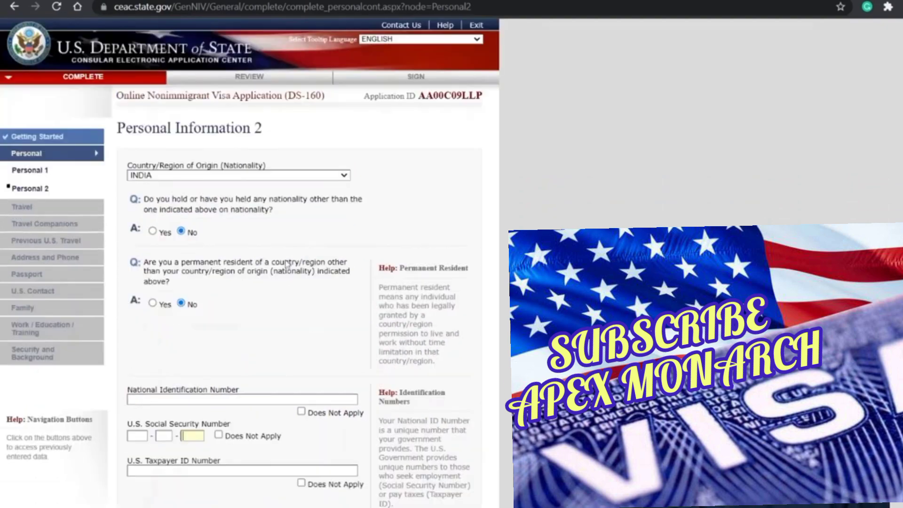
pyautogui.scroll(-3, 286, 263)
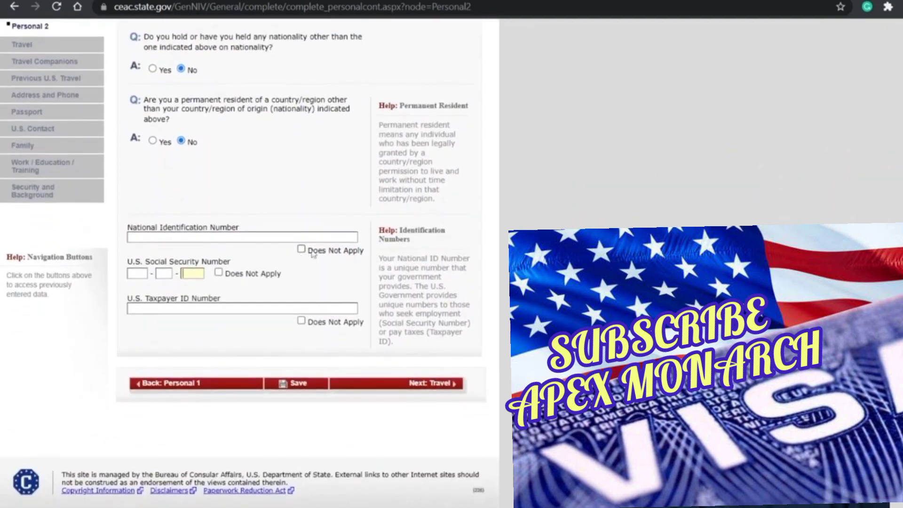
# Step: Mark national ID, Social Security and Taxpayer ID numbers Does Not Apply, then save
pyautogui.click(300, 249)
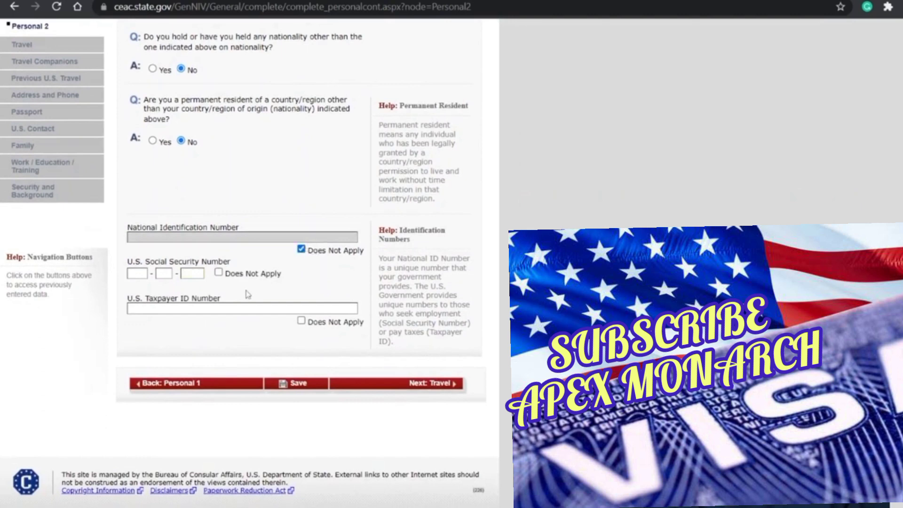
pyautogui.click(220, 273)
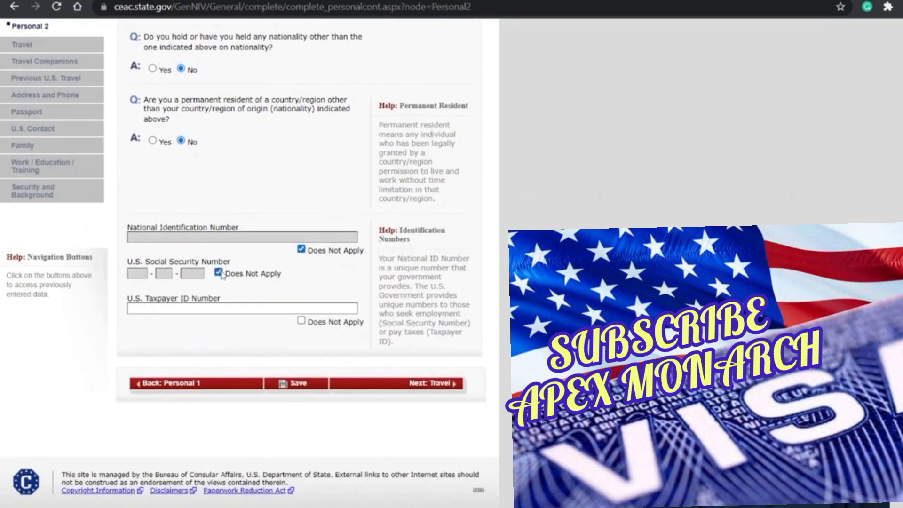
pyautogui.click(300, 321)
pyautogui.click(305, 384)
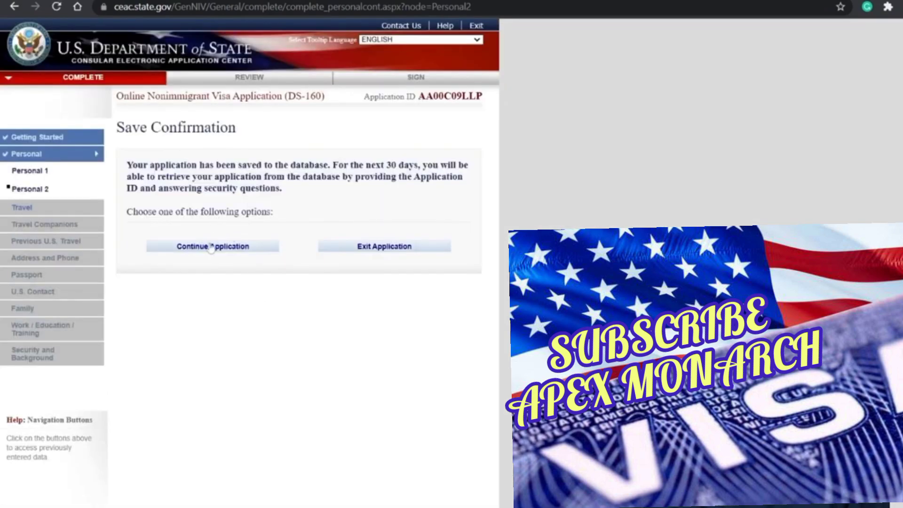
pyautogui.click(211, 248)
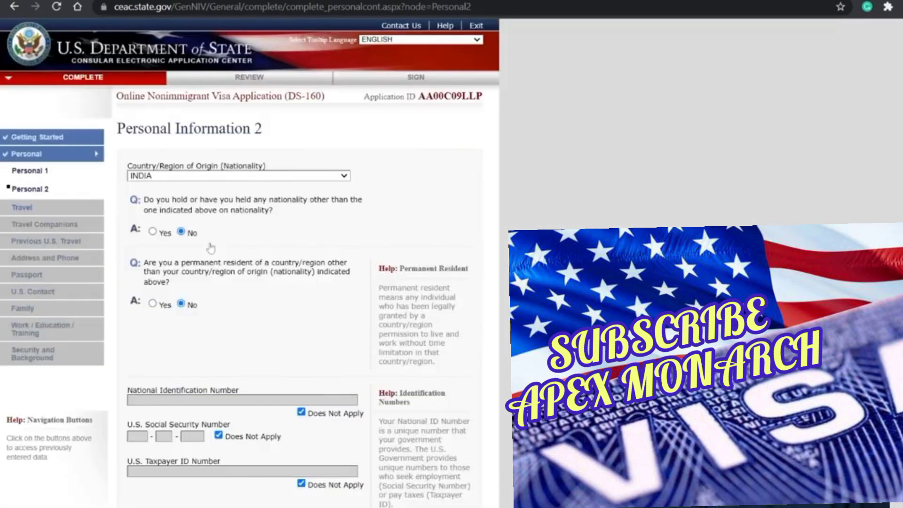
pyautogui.scroll(-4, 278, 277)
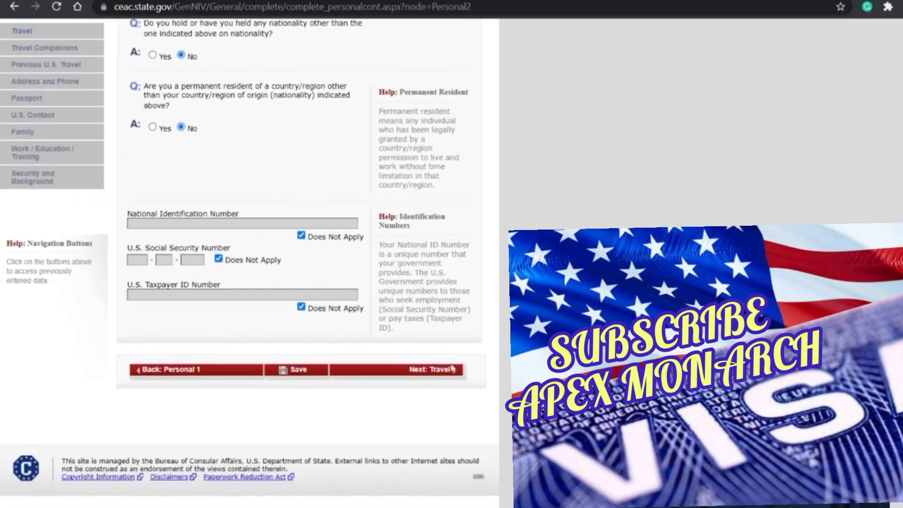
# Step: On Travel Information, set purpose ACADEMIC OR LANGUAGE STUDENT (F), STUDENT (F1), with no specific travel plans
pyautogui.click(422, 379)
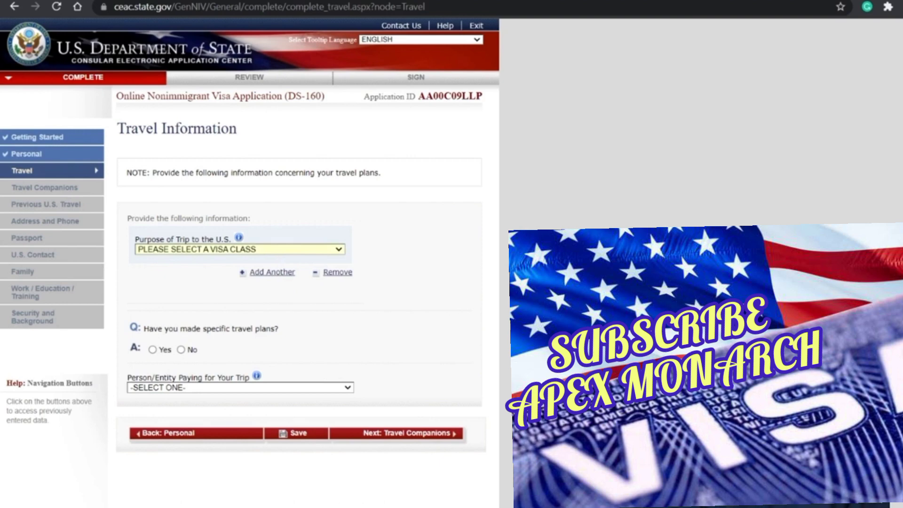
pyautogui.click(271, 319)
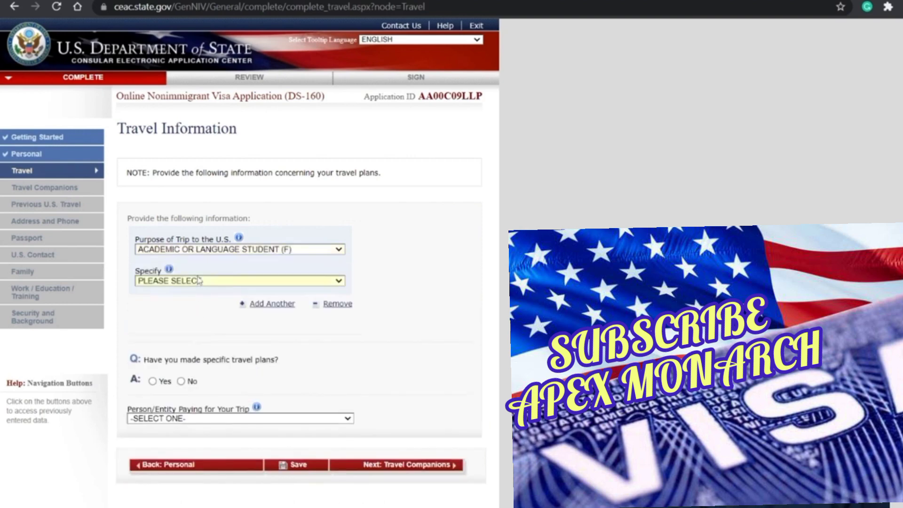
pyautogui.click(199, 304)
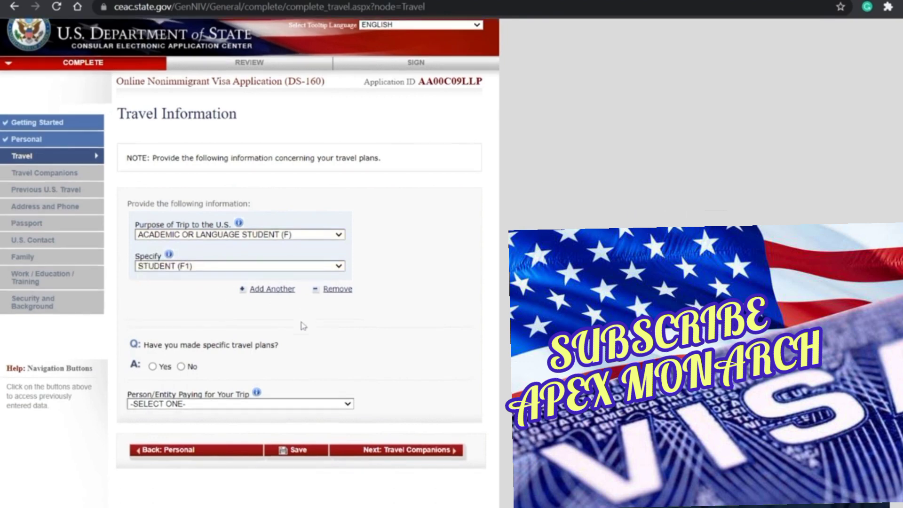
pyautogui.scroll(-2, 302, 324)
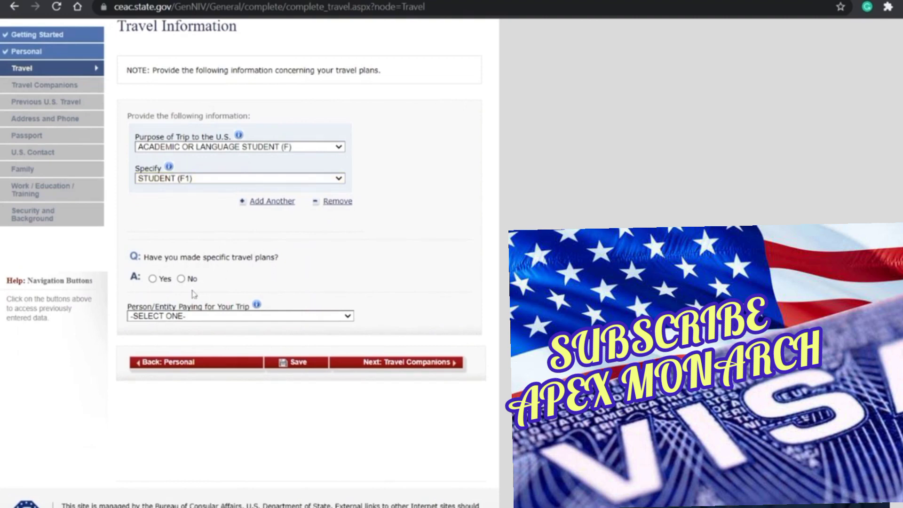
pyautogui.click(181, 278)
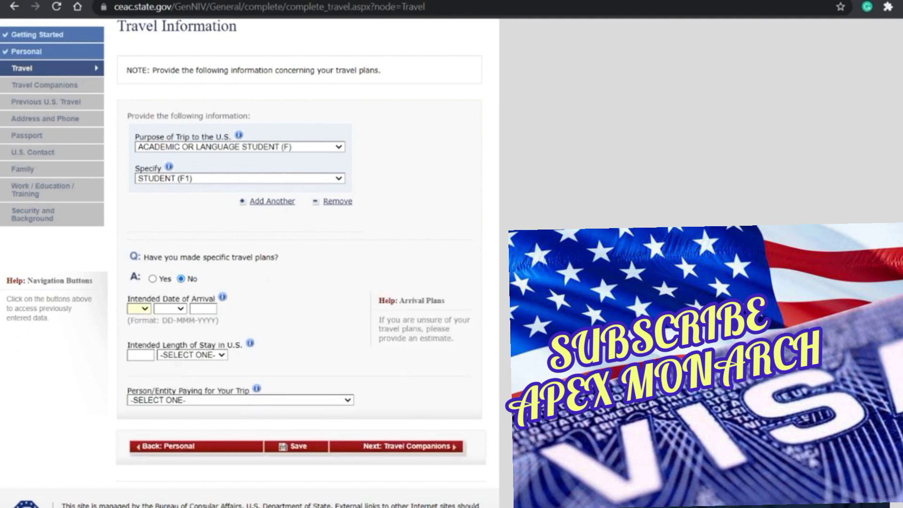
# Step: Set the intended arrival date to 06 AUG 2023 and length of stay to 3 YEAR(S)
pyautogui.write('06')
pyautogui.press('Tab')
pyautogui.write('aug')
pyautogui.write('2023')
pyautogui.write('3')
pyautogui.press('Tab')
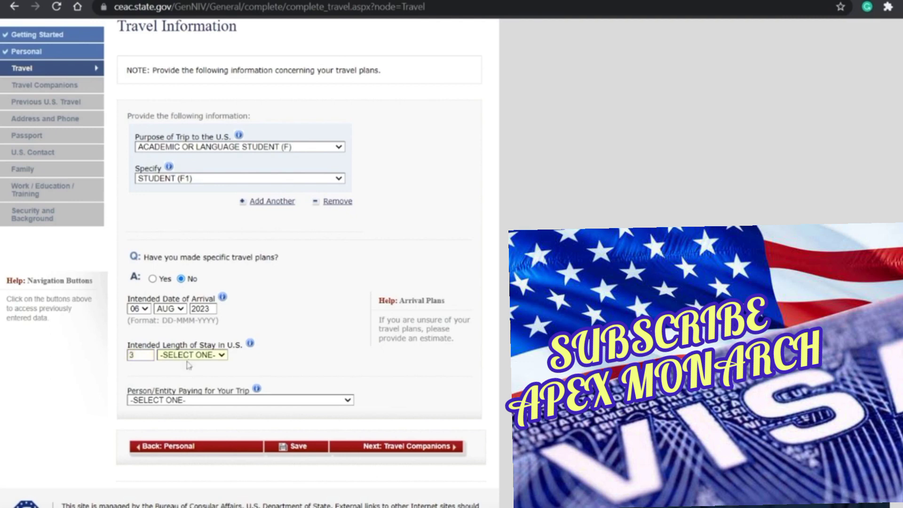
pyautogui.press('Down')
# Step: Enter the U.S. stay address in College Station, Texas, correcting the ZIP Code
pyautogui.scroll(-3, 239, 402)
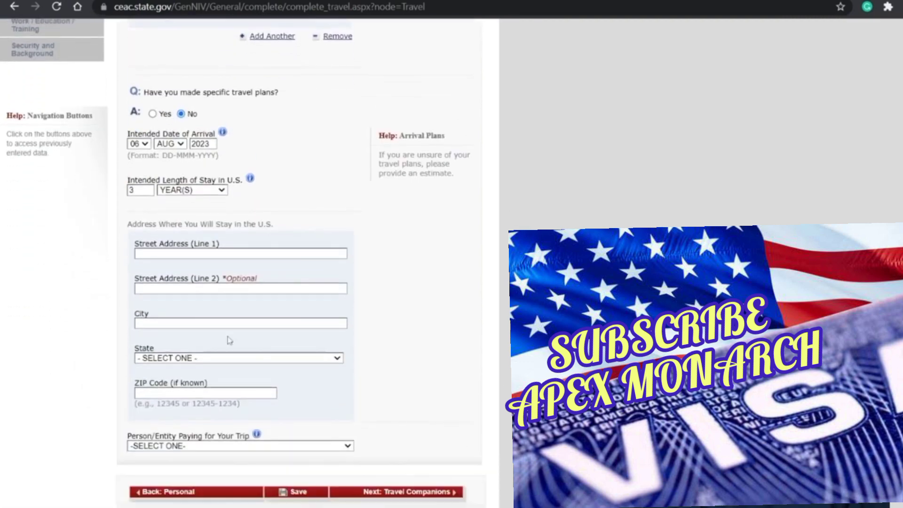
pyautogui.click(226, 254)
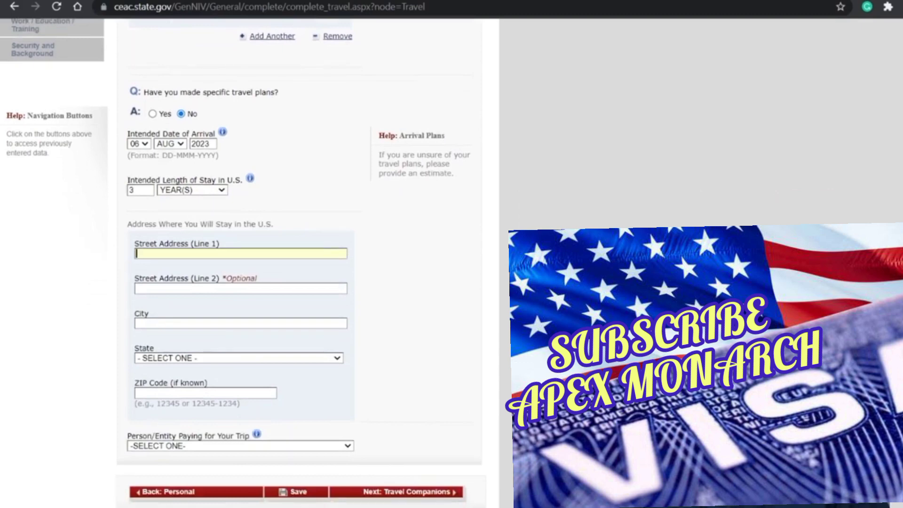
pyautogui.write('1226 TAMU')
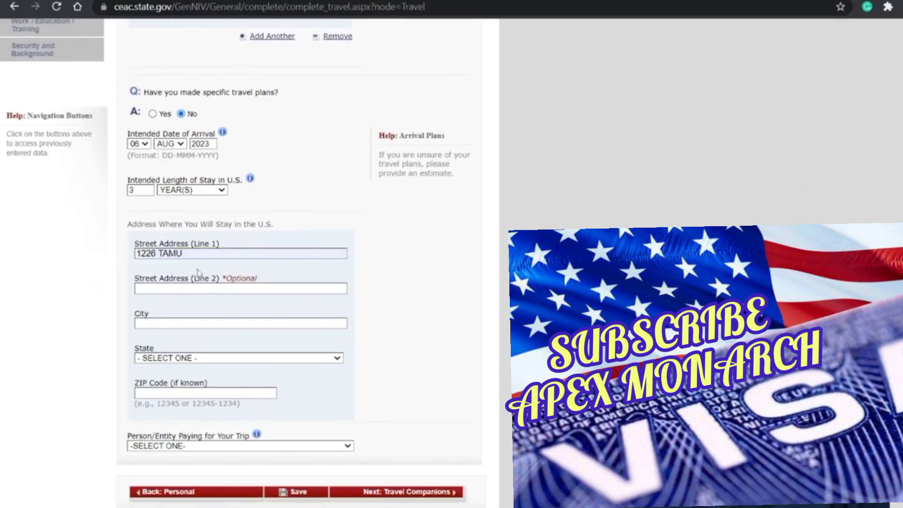
pyautogui.click(184, 322)
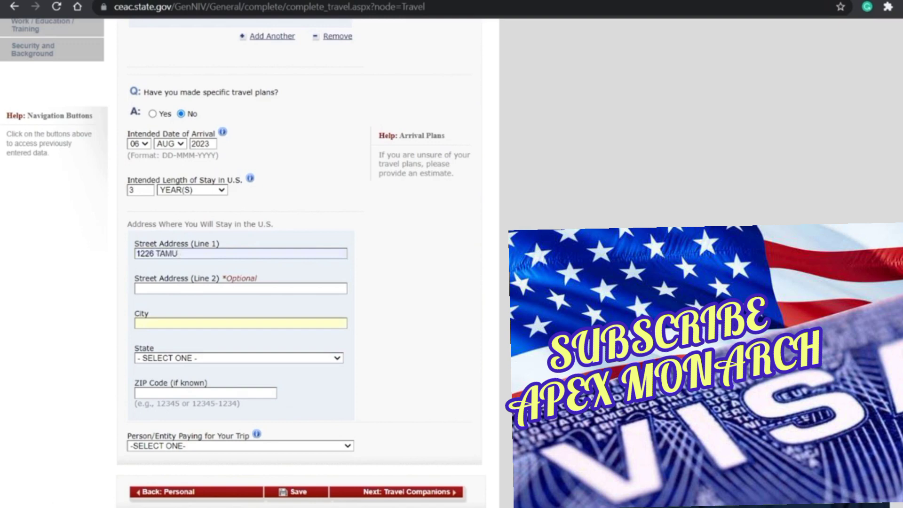
pyautogui.write('COL')
pyautogui.press('Tab')
pyautogui.write('LEGE STATION')
pyautogui.press('Tab')
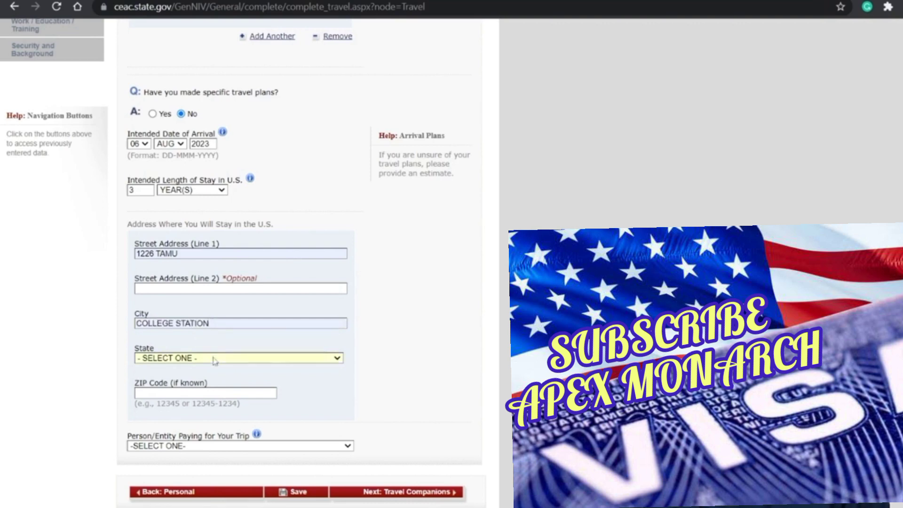
pyautogui.write('tex')
pyautogui.write('77025-3438')
pyautogui.click(198, 402)
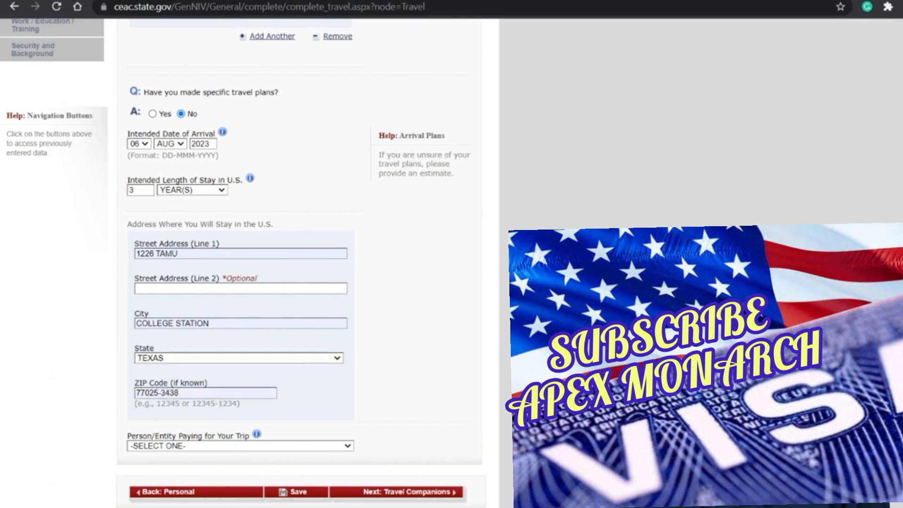
pyautogui.scroll(-1, 249, 377)
pyautogui.scroll(-2, 250, 377)
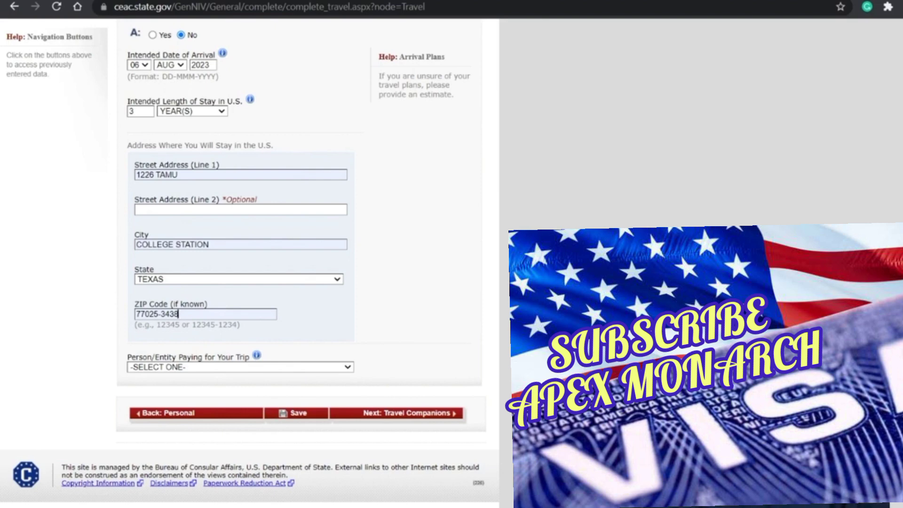
pyautogui.press('BackSpace')
pyautogui.press('BackSpace')
pyautogui.press('BackSpace')
pyautogui.press('BackSpace')
pyautogui.press('BackSpace')
pyautogui.press('BackSpace')
pyautogui.press('BackSpace')
pyautogui.press('BackSpace')
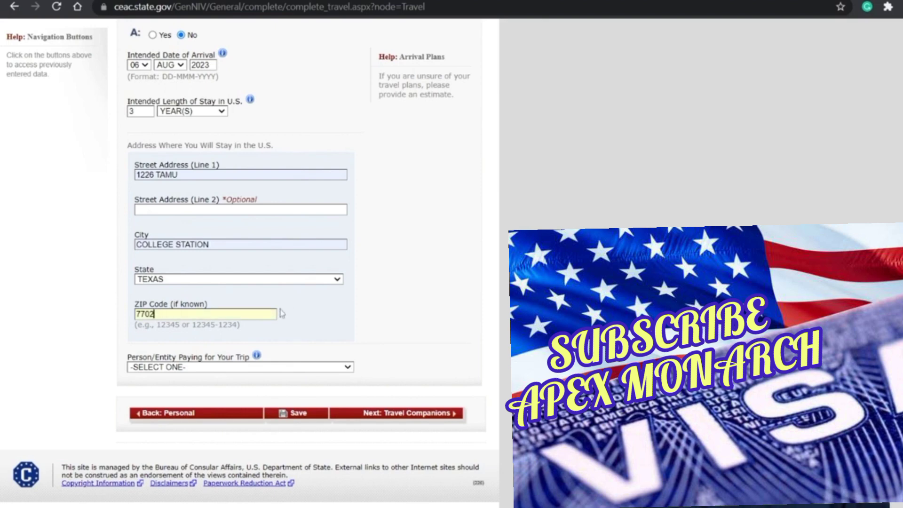
pyautogui.write('843')
# Step: Set SELF as the trip payer, save, and proceed to Travel Companions
pyautogui.click(277, 341)
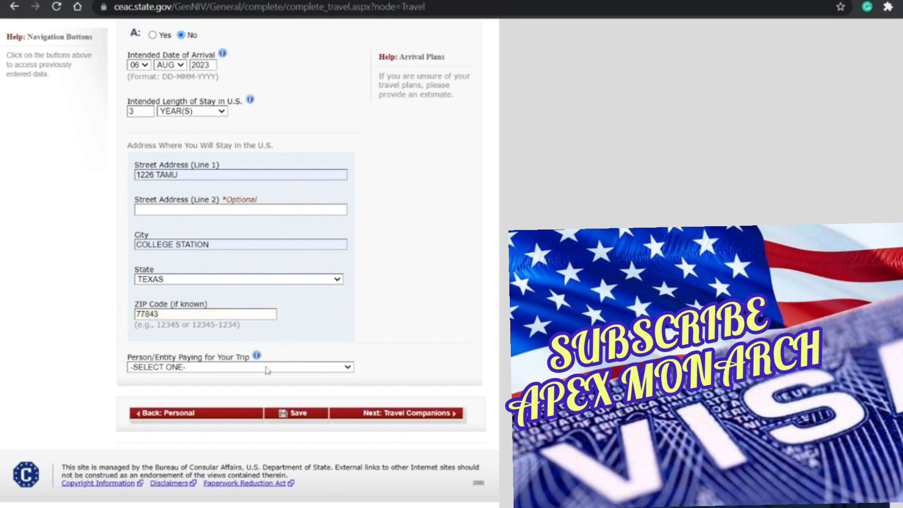
pyautogui.press('s')
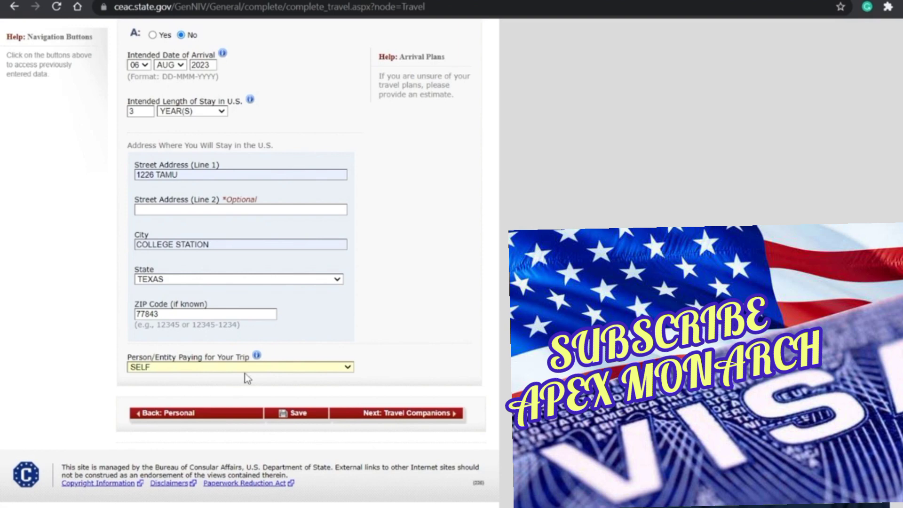
pyautogui.click(307, 421)
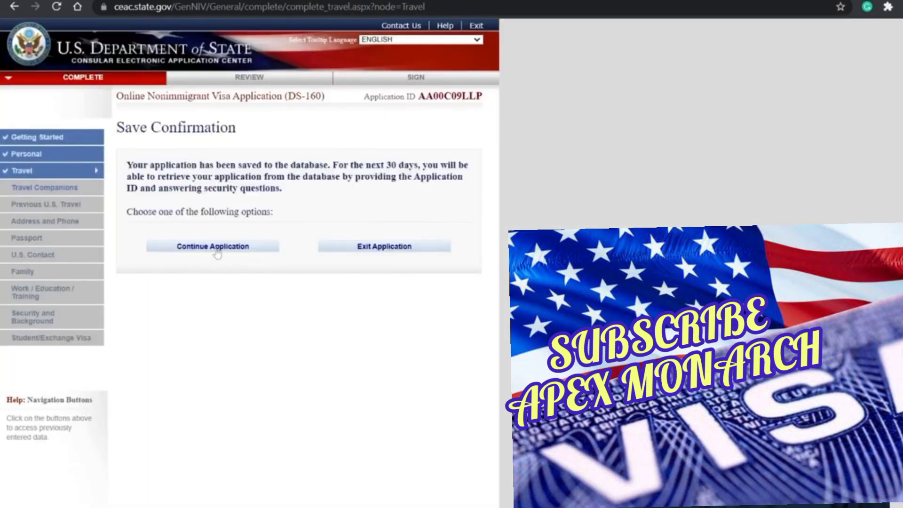
pyautogui.click(217, 250)
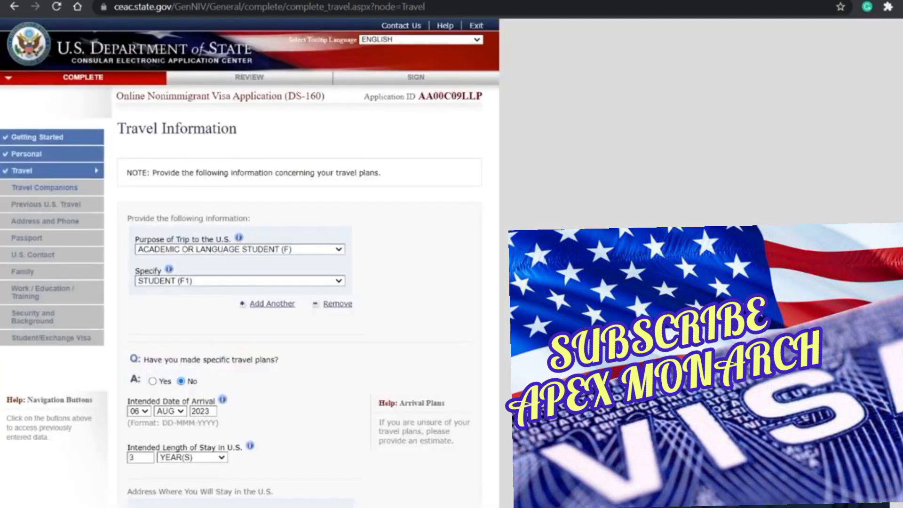
pyautogui.scroll(-5, 271, 305)
pyautogui.scroll(-3, 272, 304)
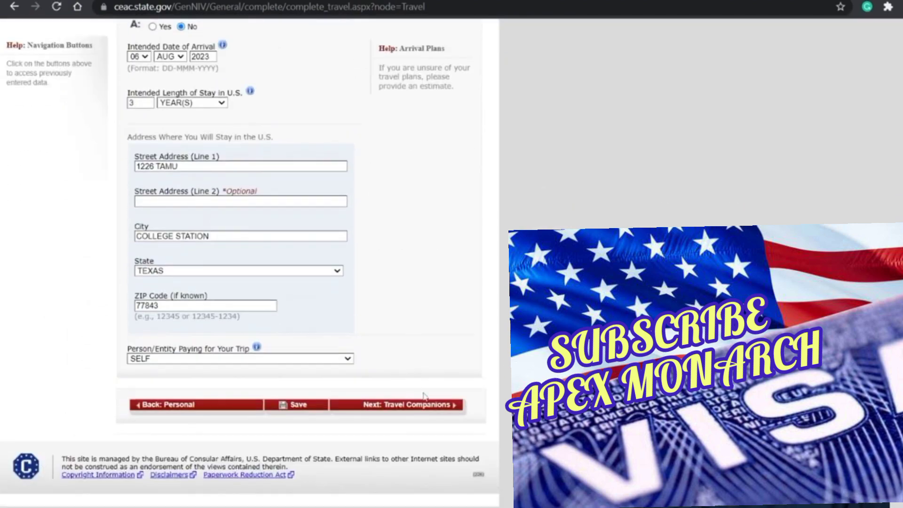
pyautogui.click(420, 407)
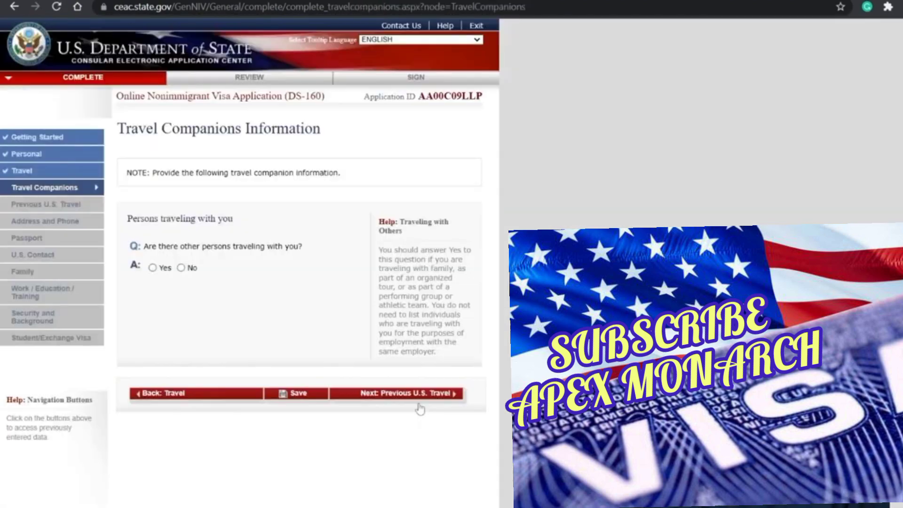
# Step: Declare no travel companions and a previous U.S. visit arriving 25 MAY 2018 for 19 days
pyautogui.click(181, 268)
pyautogui.click(348, 396)
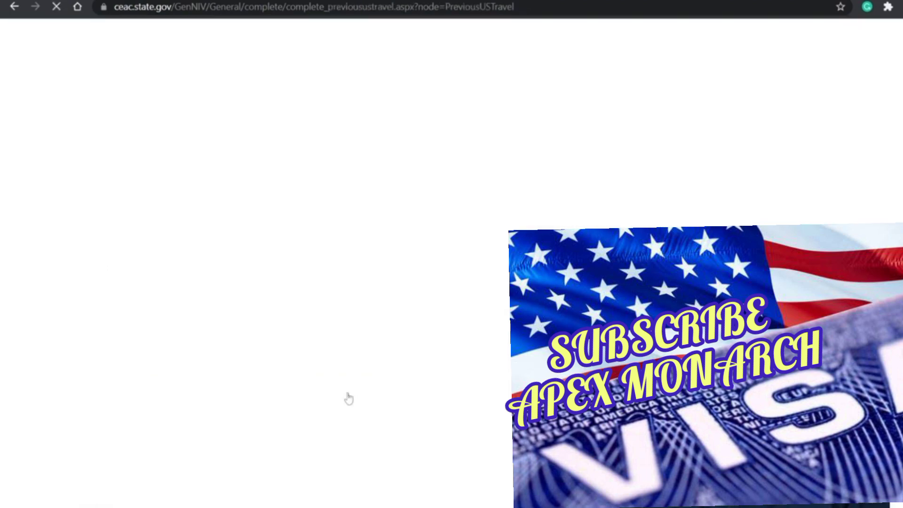
pyautogui.scroll(-2, 348, 398)
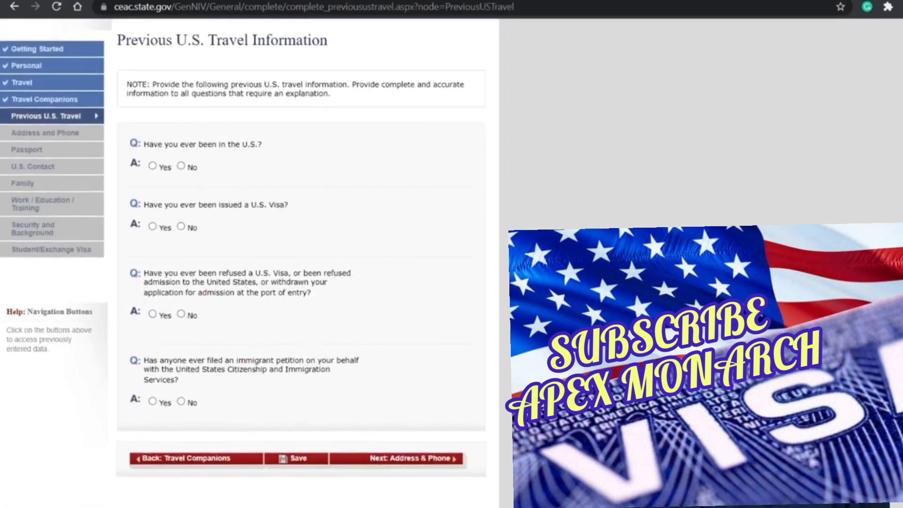
pyautogui.click(154, 155)
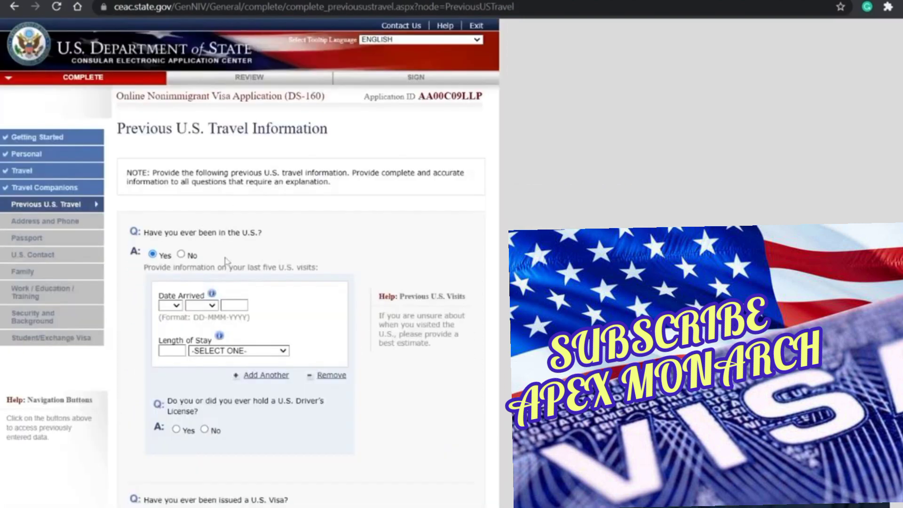
pyautogui.click(172, 308)
pyautogui.write('25may')
pyautogui.press('Tab')
pyautogui.write('2018')
pyautogui.write('1')
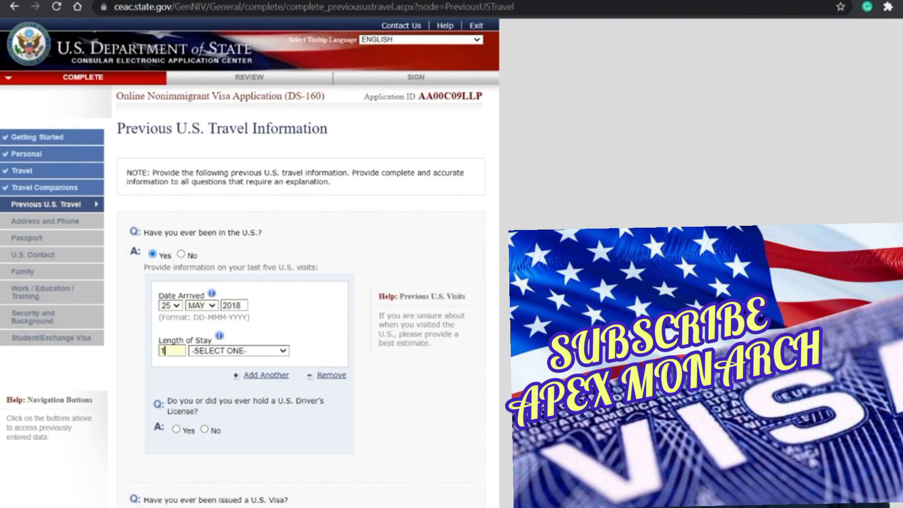
pyautogui.write('9d')
# Step: Answer Yes to a prior U.S. visa, No to refusals and immigrant petitions, then save
pyautogui.scroll(-3, 243, 368)
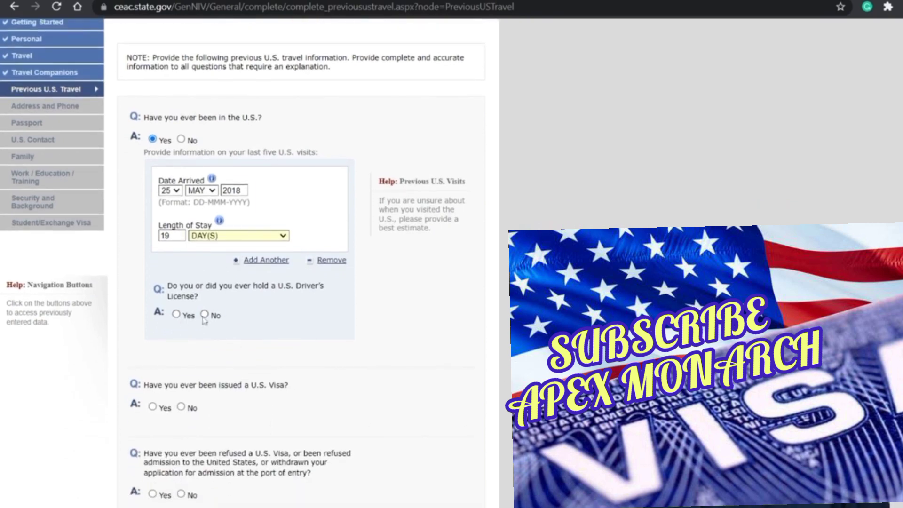
pyautogui.scroll(-2, 236, 335)
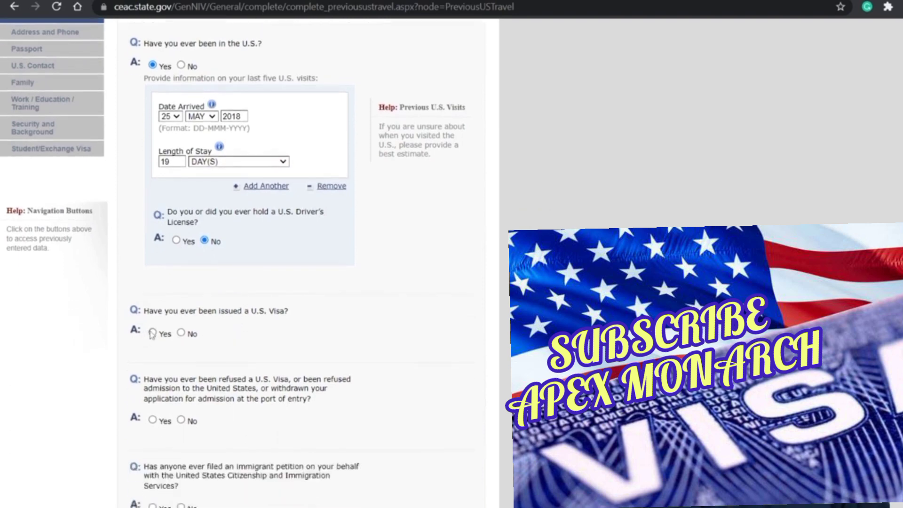
pyautogui.click(153, 333)
pyautogui.scroll(-2, 272, 324)
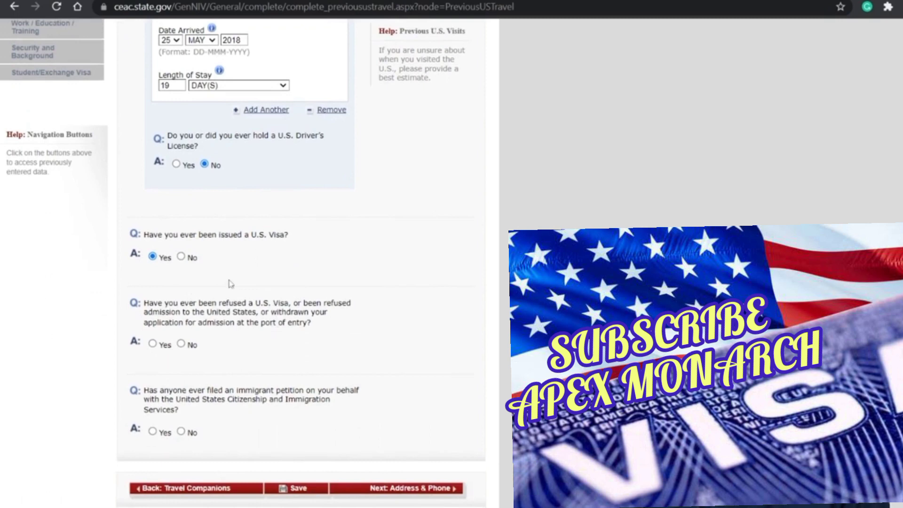
pyautogui.scroll(-1, 228, 285)
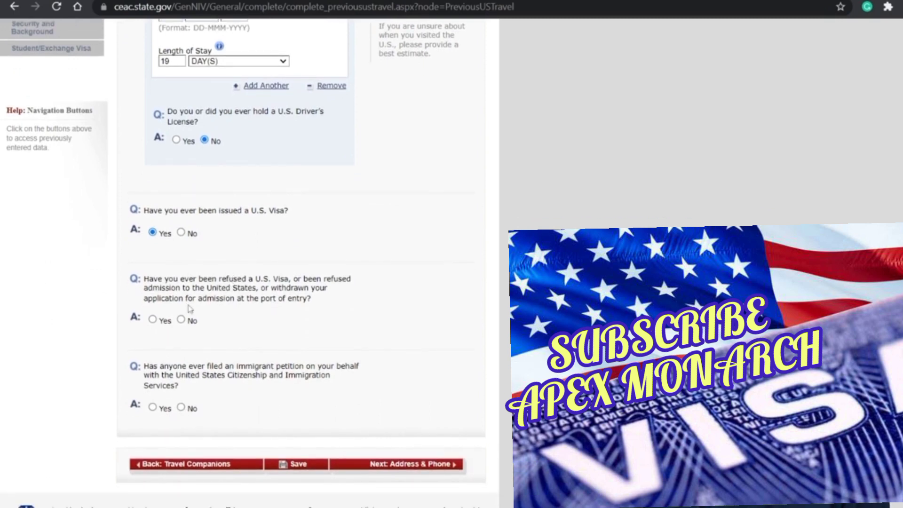
pyautogui.click(181, 322)
pyautogui.scroll(-1, 247, 367)
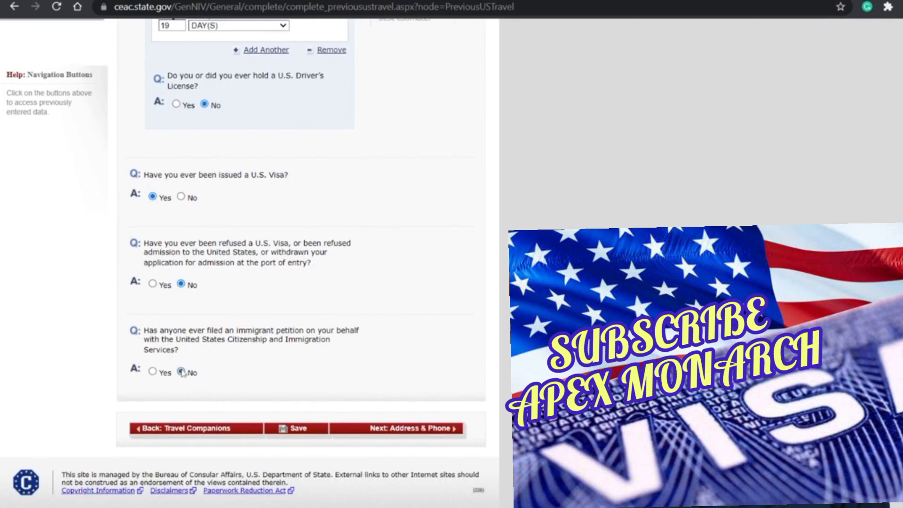
pyautogui.click(182, 372)
pyautogui.scroll(-1, 271, 400)
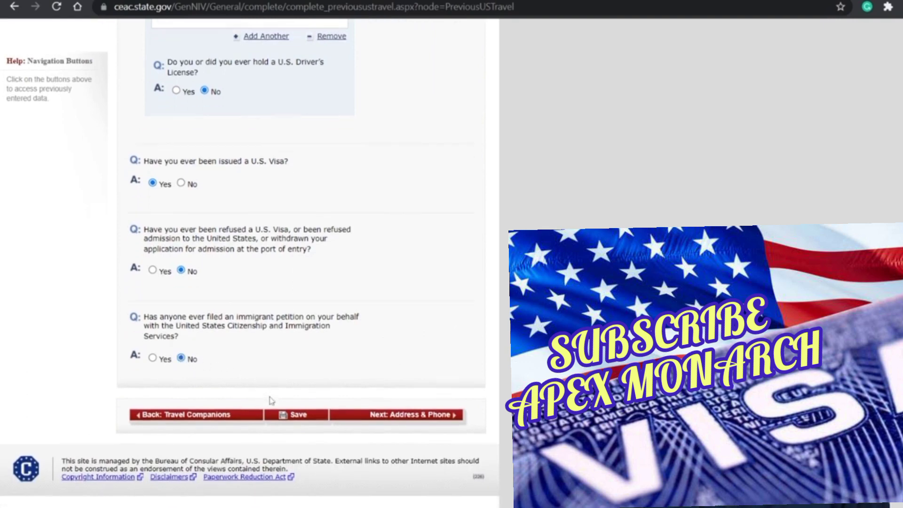
pyautogui.click(314, 417)
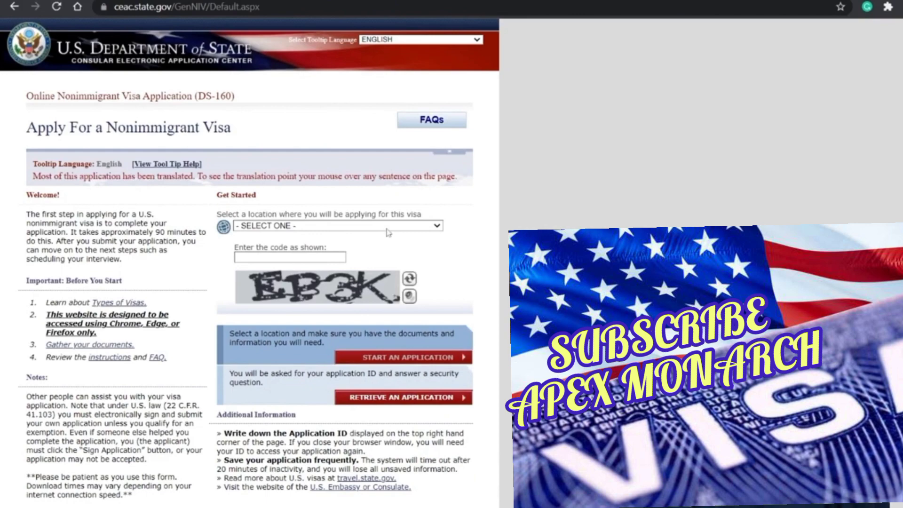
# Step: Choose the INDIA, CHENNAI location, enter the captcha code, and start retrieving a saved application
pyautogui.write('in')
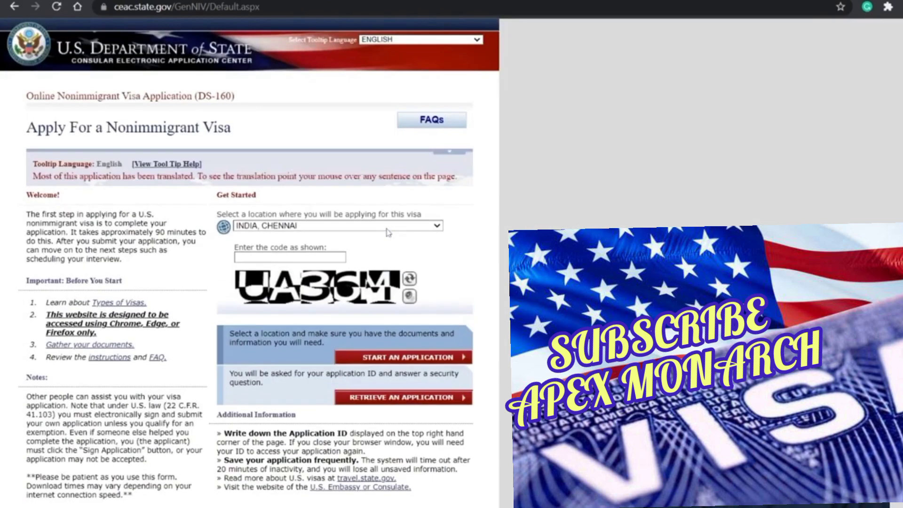
pyautogui.scroll(-2, 387, 232)
pyautogui.press('Tab')
pyautogui.write('UA3')
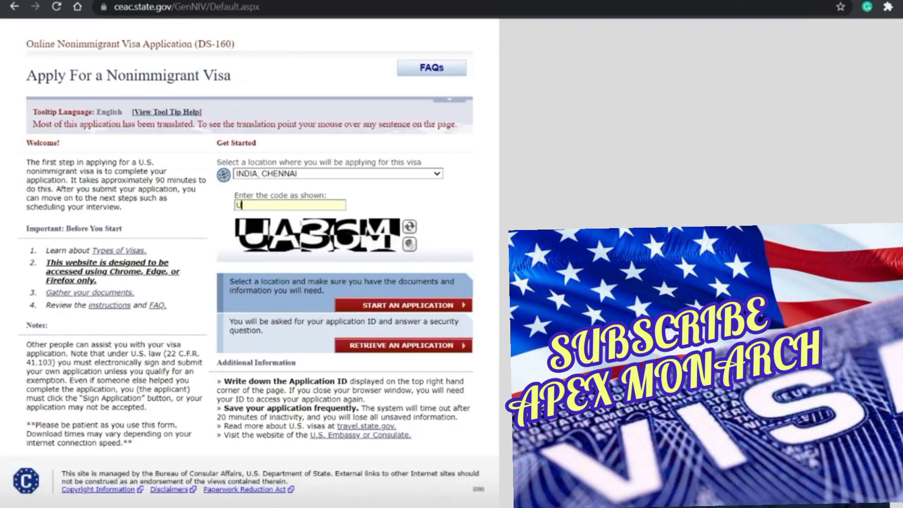
pyautogui.write('6M')
pyautogui.click(395, 347)
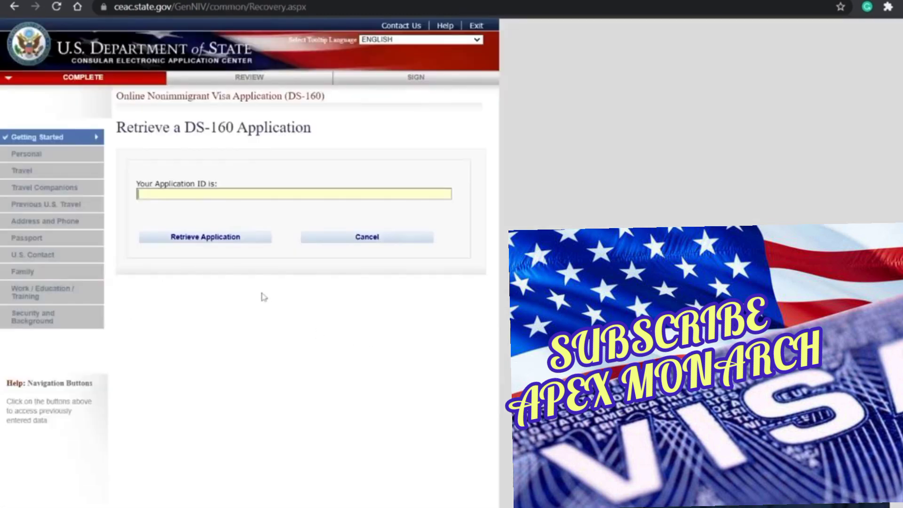
# Step: Paste the Application ID, then give the three security answers to reopen the application
pyautogui.click(203, 239)
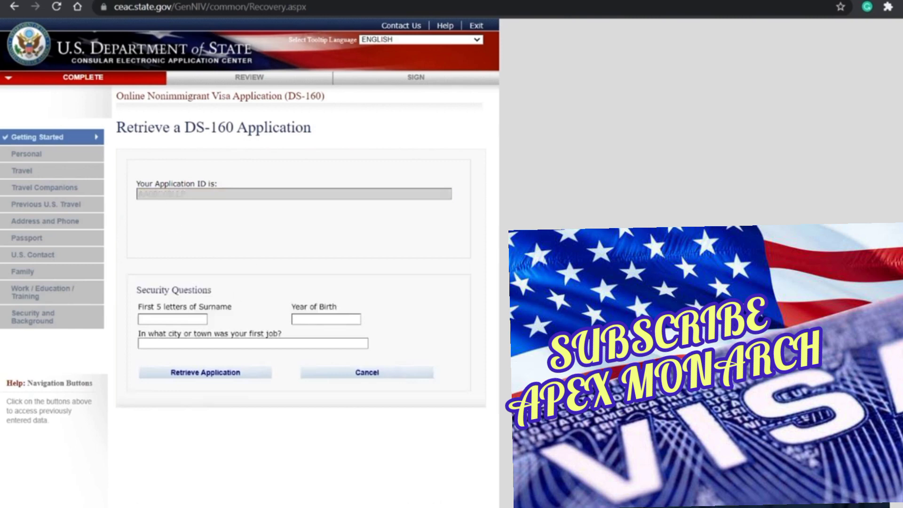
pyautogui.press('Tab')
pyautogui.press('Tab')
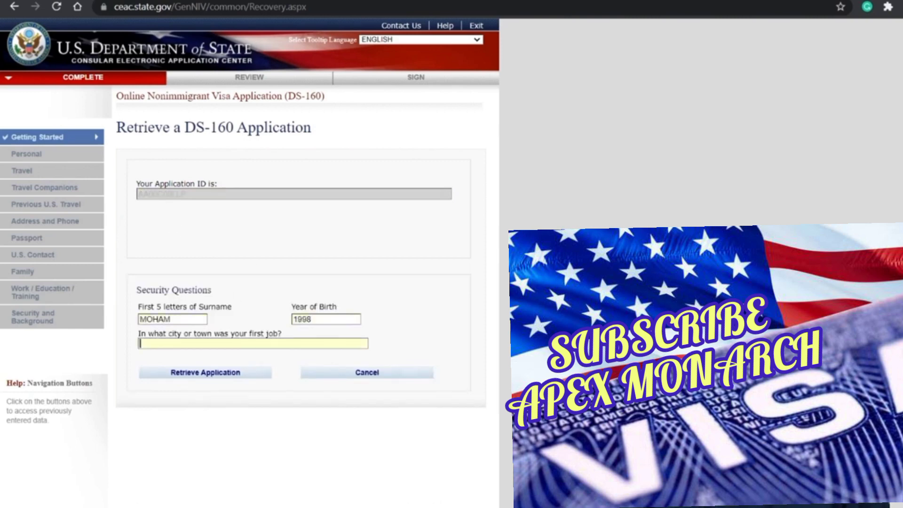
pyautogui.click(201, 377)
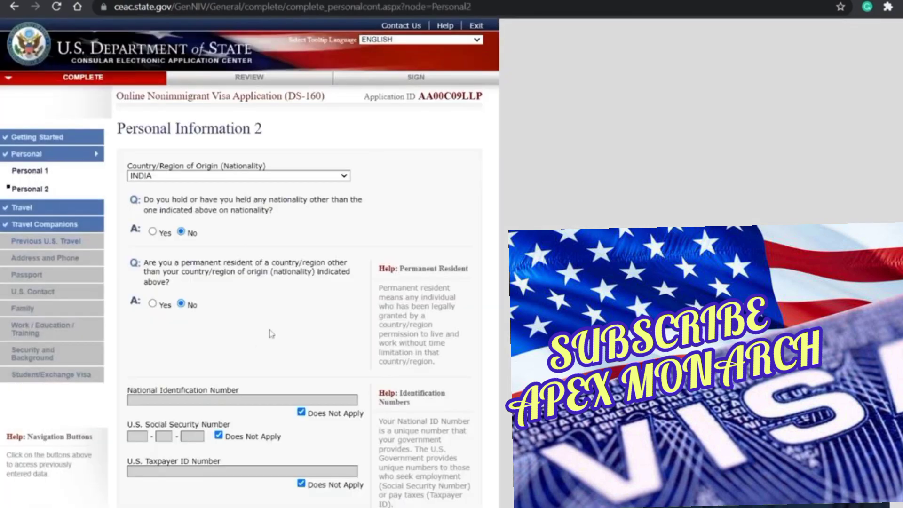
# Step: Advance unchanged past the Travel and Travel Companions pages to Previous U.S. Travel Information
pyautogui.scroll(-3, 271, 333)
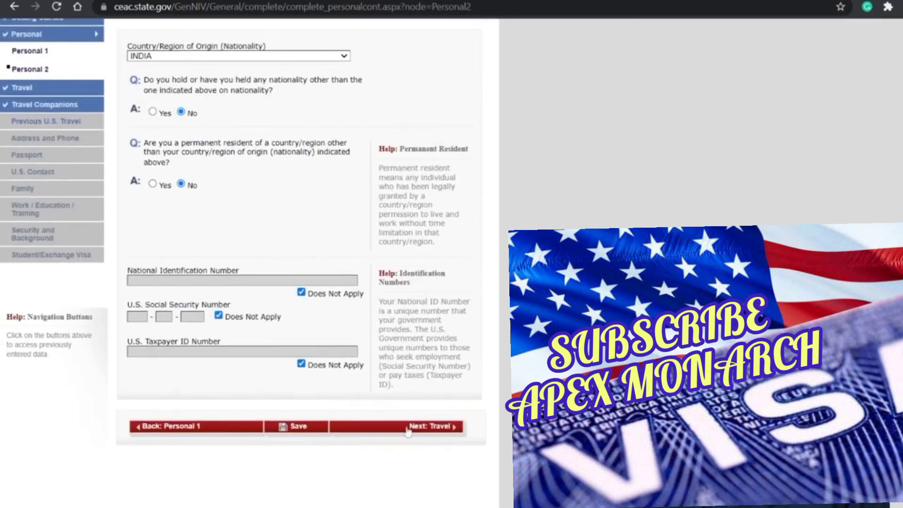
pyautogui.click(407, 427)
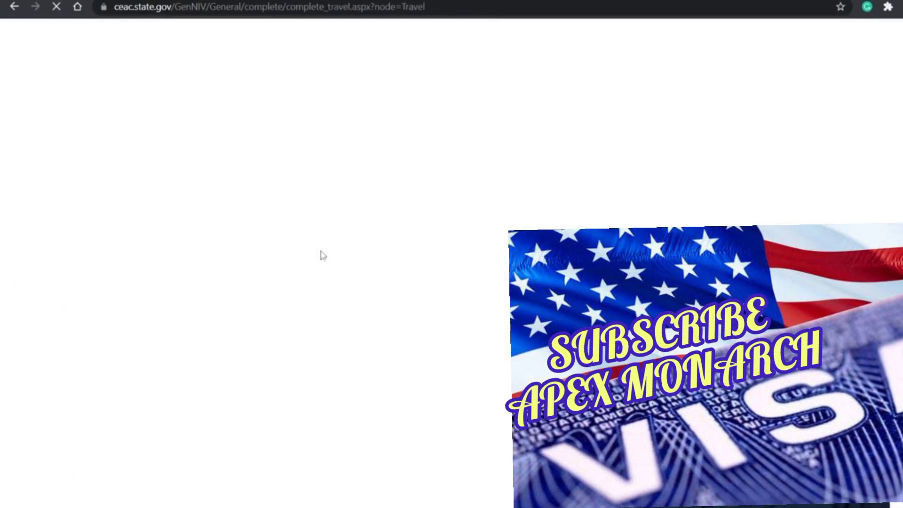
pyautogui.scroll(-8, 271, 296)
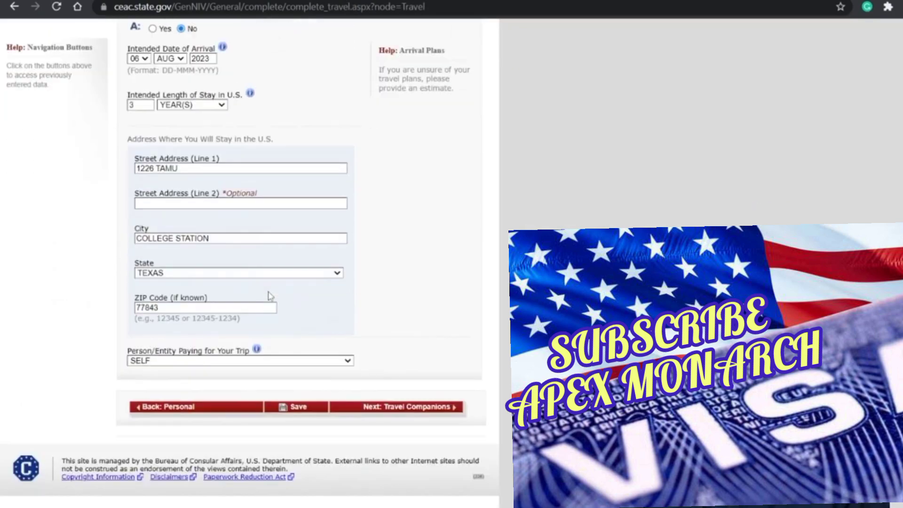
pyautogui.click(371, 407)
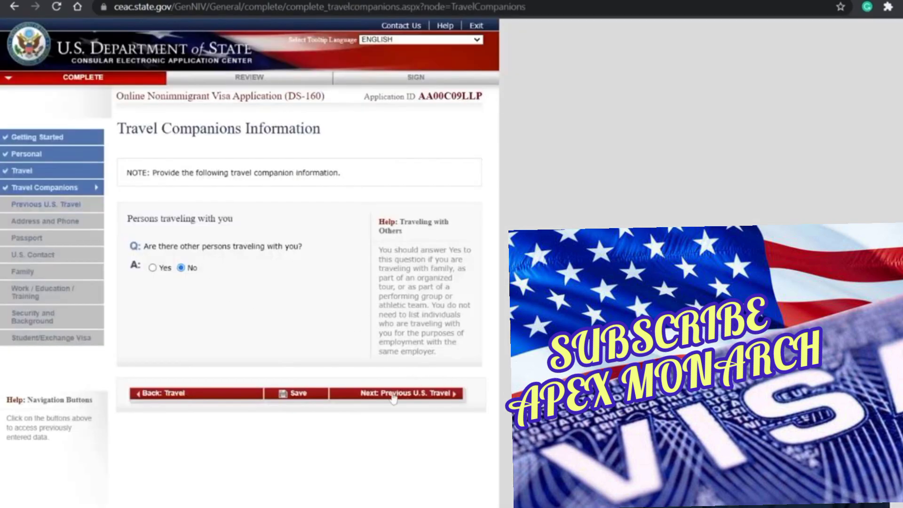
pyautogui.click(369, 394)
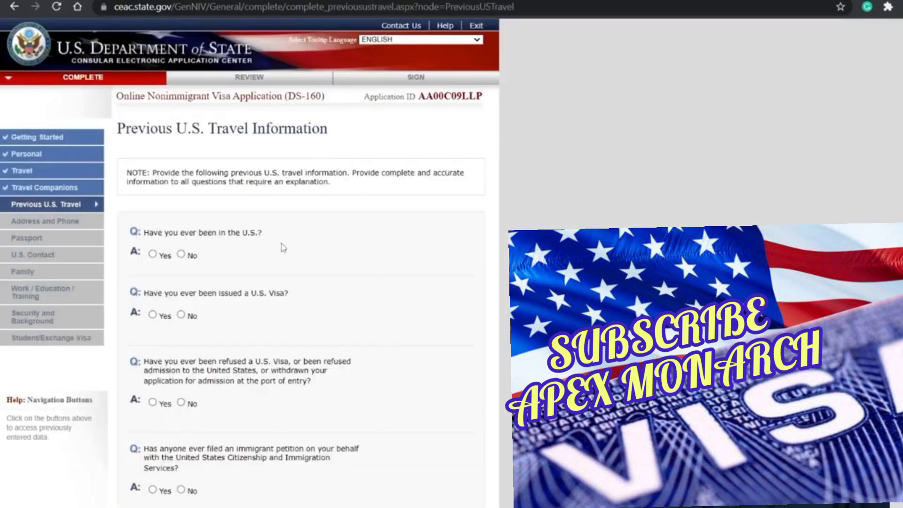
# Step: Answer Yes to prior U.S. travel and enter the last arrival date and length of stay
pyautogui.click(152, 254)
pyautogui.scroll(-1, 152, 254)
pyautogui.click(172, 263)
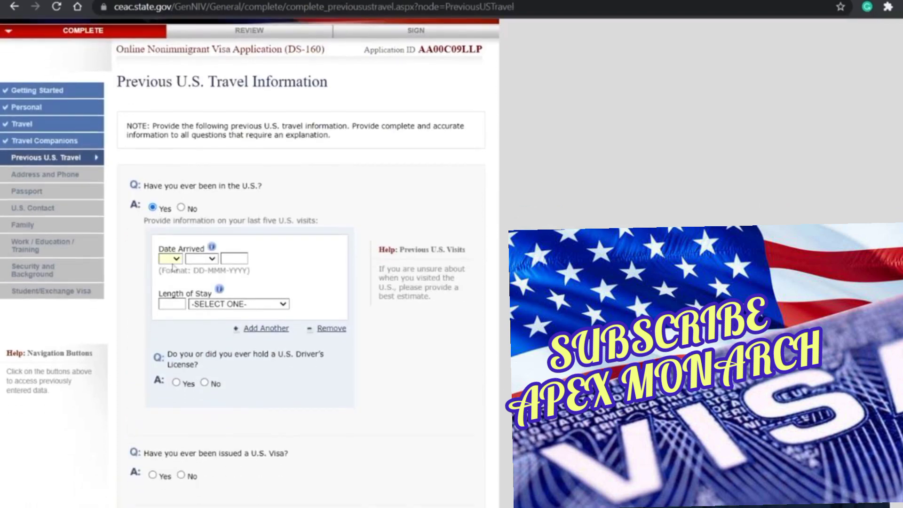
pyautogui.write('20')
pyautogui.press('Tab')
pyautogui.write('mar2018')
pyautogui.press('Tab')
pyautogui.write('15d')
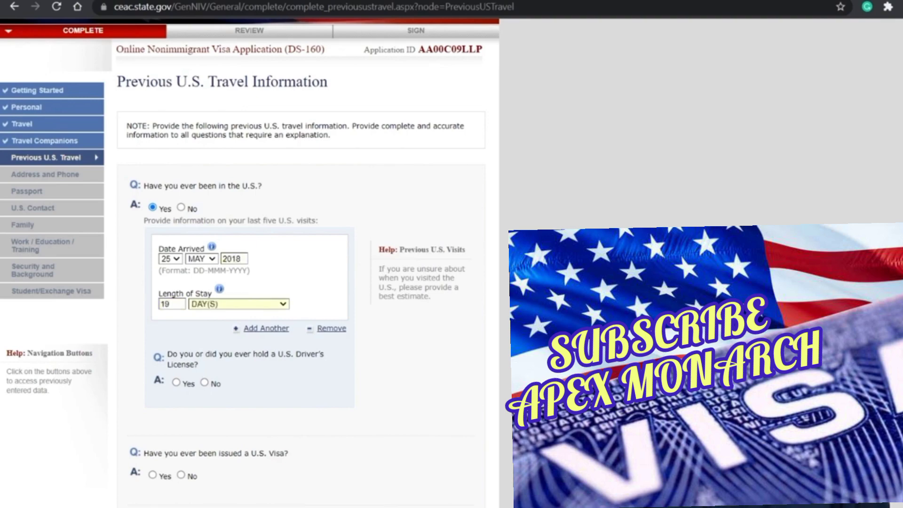
# Step: Answer No to holding a U.S. driver's license and Yes to a previous U.S. visa
pyautogui.click(204, 382)
pyautogui.scroll(-3, 207, 386)
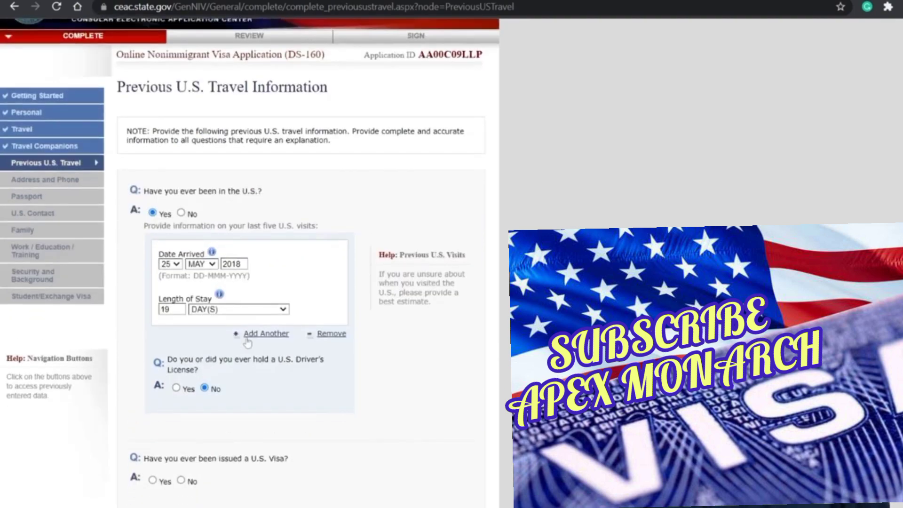
pyautogui.click(152, 330)
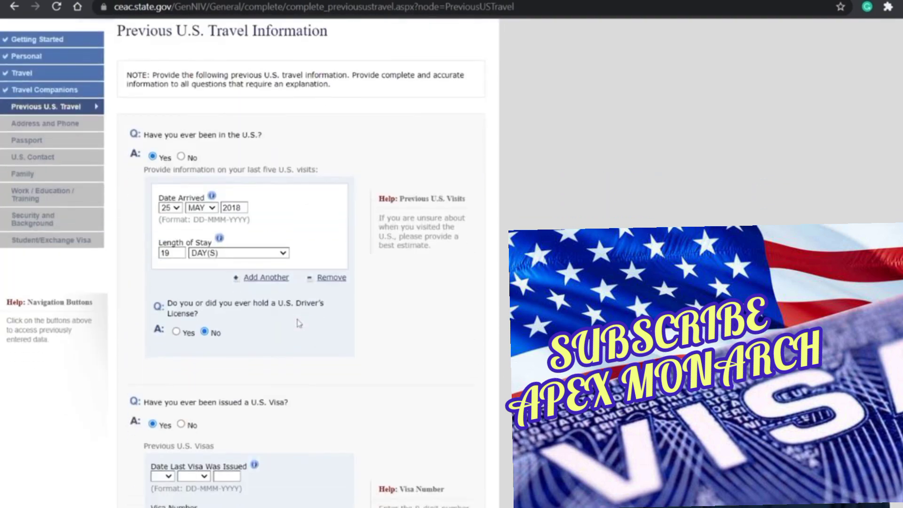
pyautogui.scroll(-5, 285, 327)
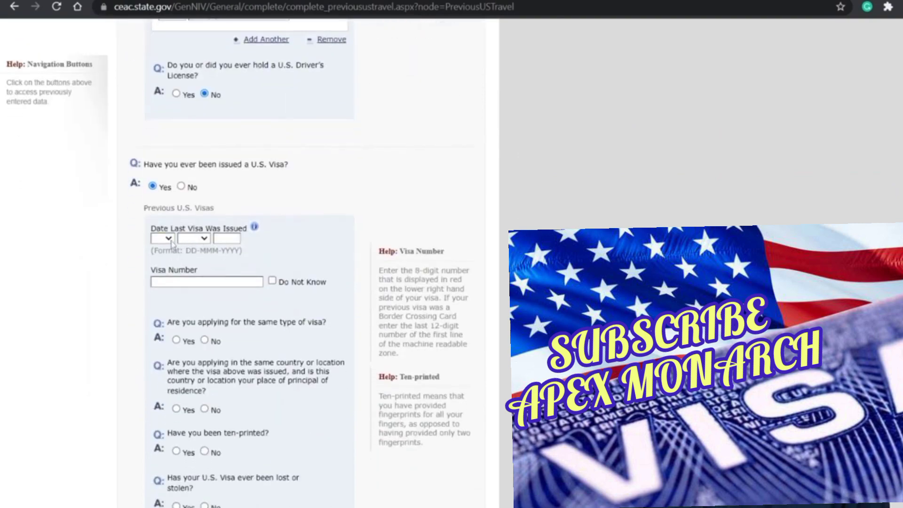
# Step: Enter the last visa's issue date, 03 MAY 2018, and its visa number
pyautogui.write('03')
pyautogui.click(199, 241)
pyautogui.write('a')
pyautogui.press('Down')
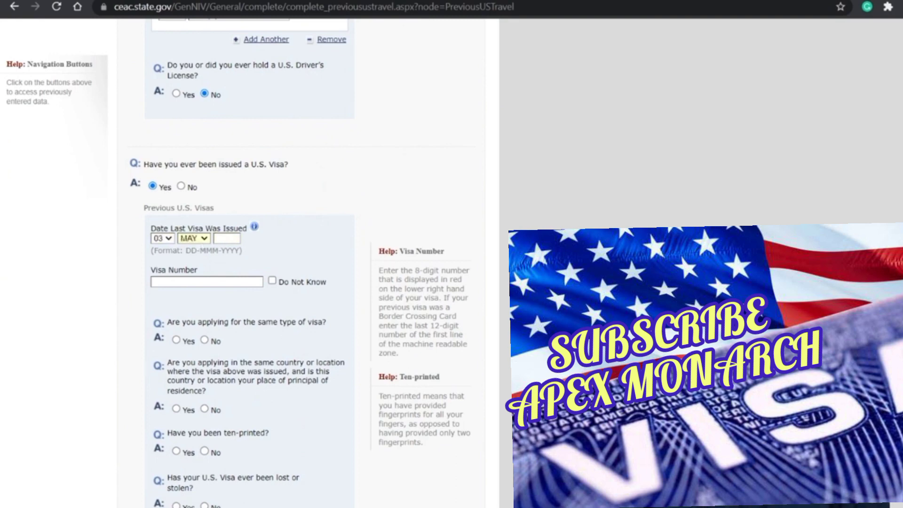
pyautogui.press('Tab')
pyautogui.write('2018')
pyautogui.press('Tab')
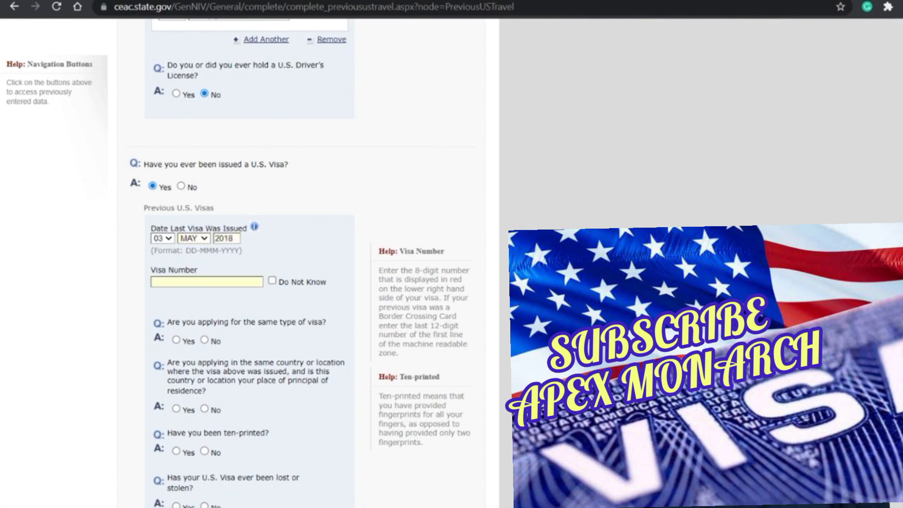
pyautogui.write('XXXXXXX')
pyautogui.scroll(-2, 236, 332)
# Step: Answer the prior-visa questions, including No to ever being refused a U.S. visa
pyautogui.click(204, 274)
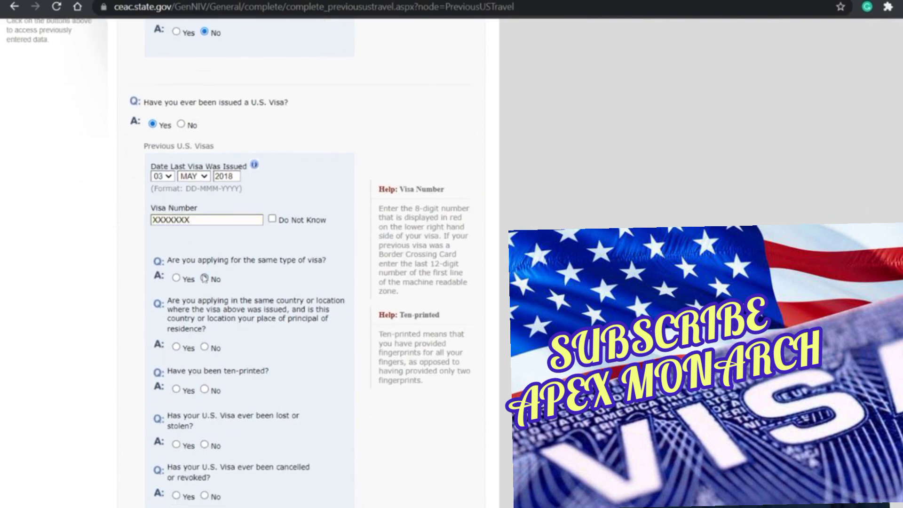
pyautogui.scroll(-1, 205, 278)
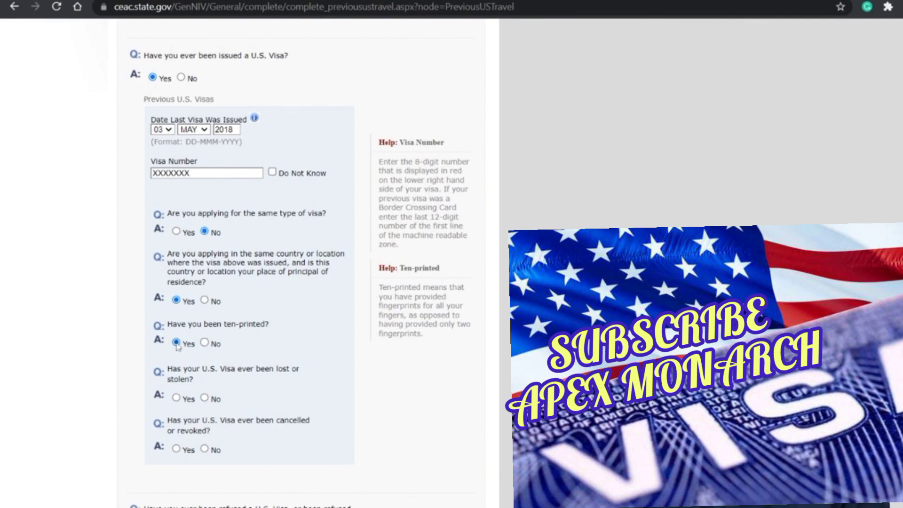
pyautogui.scroll(-1, 177, 346)
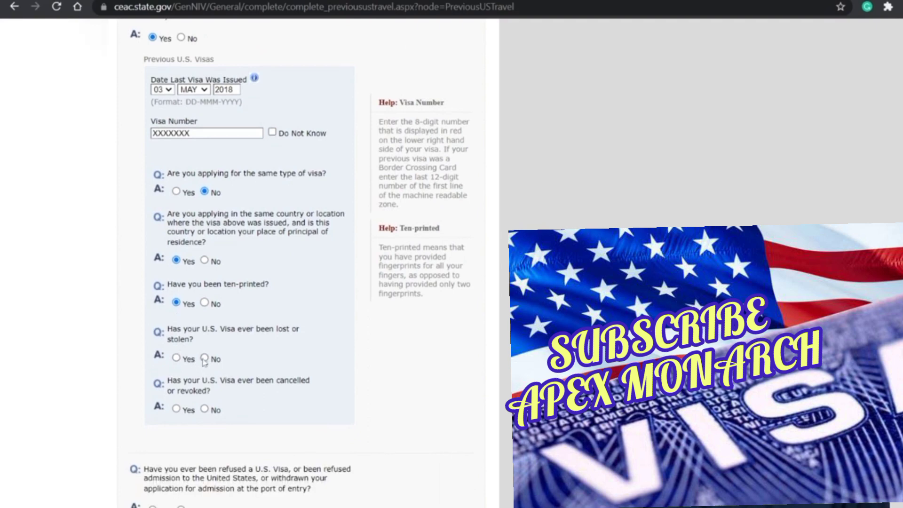
pyautogui.scroll(3, 210, 420)
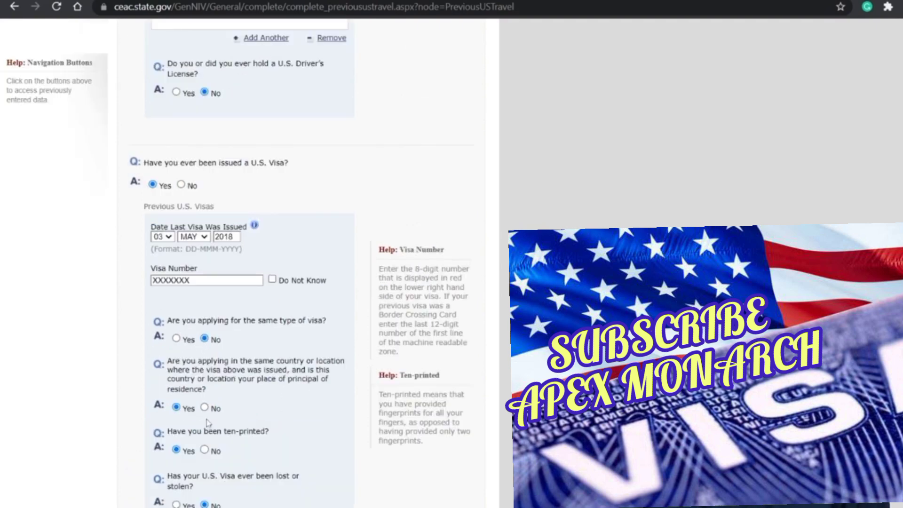
pyautogui.scroll(-4, 208, 422)
pyautogui.scroll(3, 203, 360)
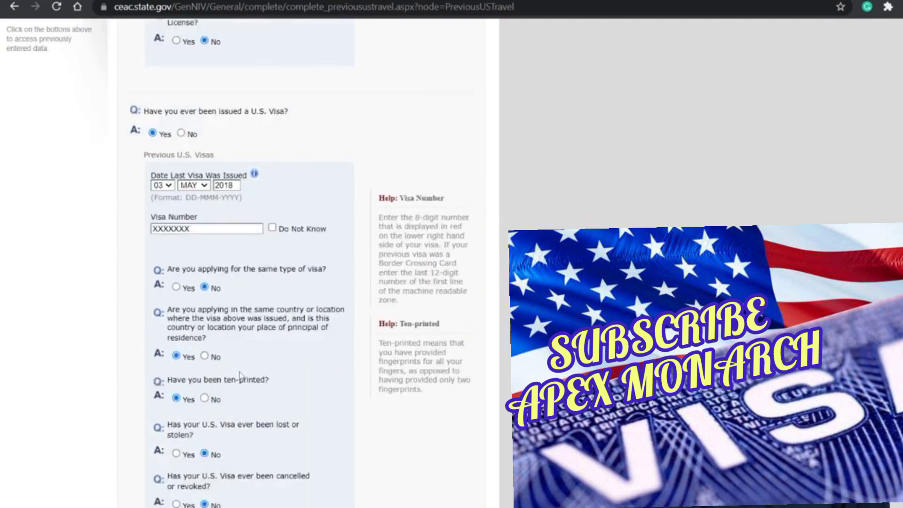
pyautogui.scroll(-5, 240, 374)
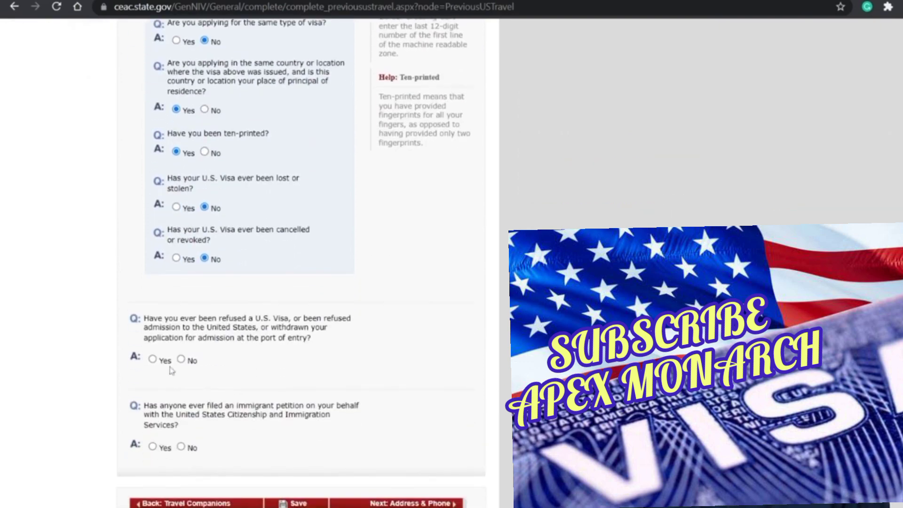
pyautogui.click(181, 359)
pyautogui.scroll(3, 198, 449)
pyautogui.scroll(-4, 198, 450)
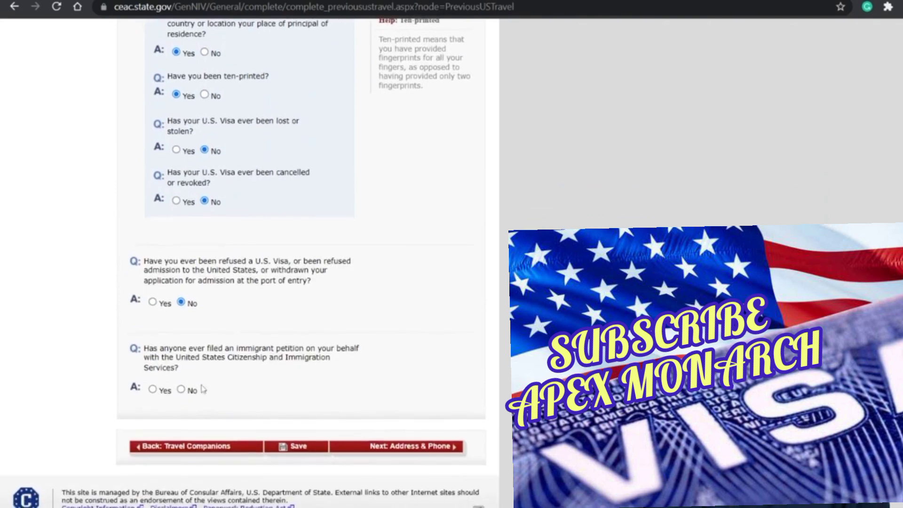
# Step: Answer No to any immigrant petition filed and save the Previous U.S. Travel page
pyautogui.click(180, 390)
pyautogui.scroll(3, 304, 451)
pyautogui.scroll(-4, 305, 452)
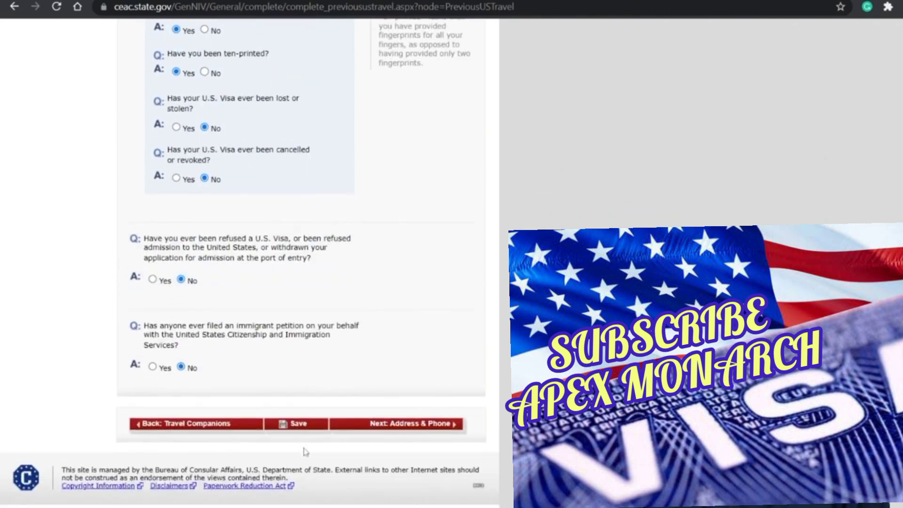
pyautogui.click(299, 415)
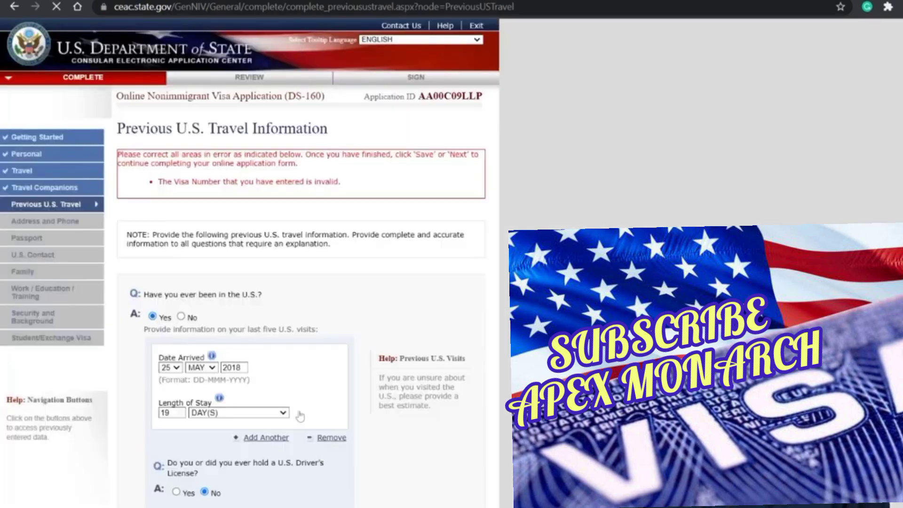
# Step: Replace the invalid Visa Number with a corrected value
pyautogui.scroll(-3, 299, 415)
pyautogui.scroll(-9, 249, 263)
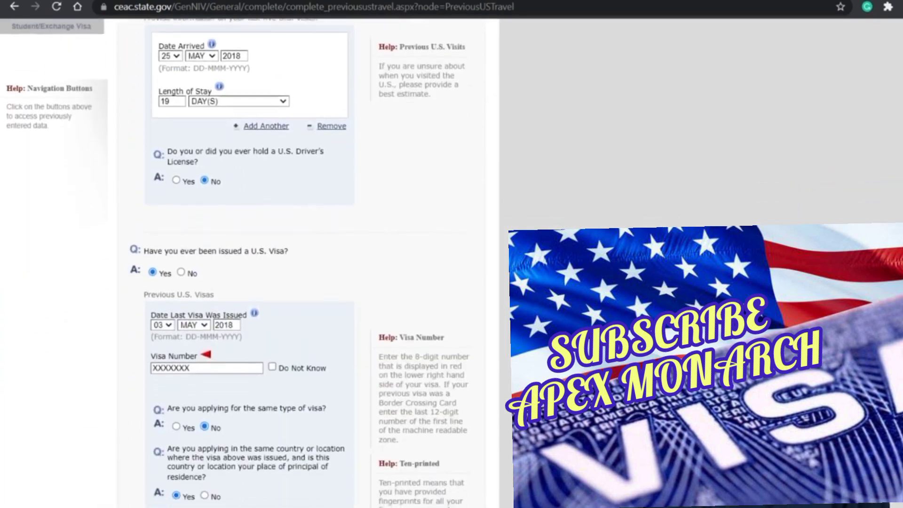
pyautogui.scroll(3, 249, 263)
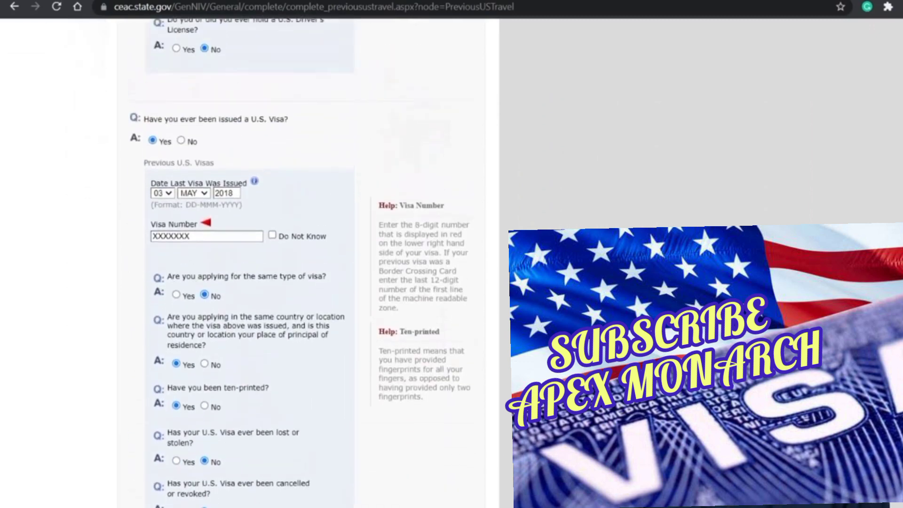
pyautogui.doubleClick(190, 236)
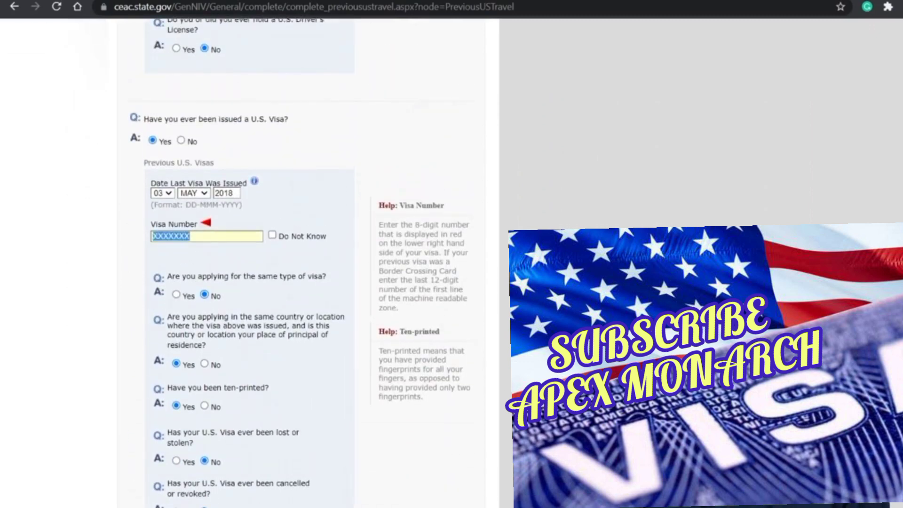
pyautogui.click(190, 235)
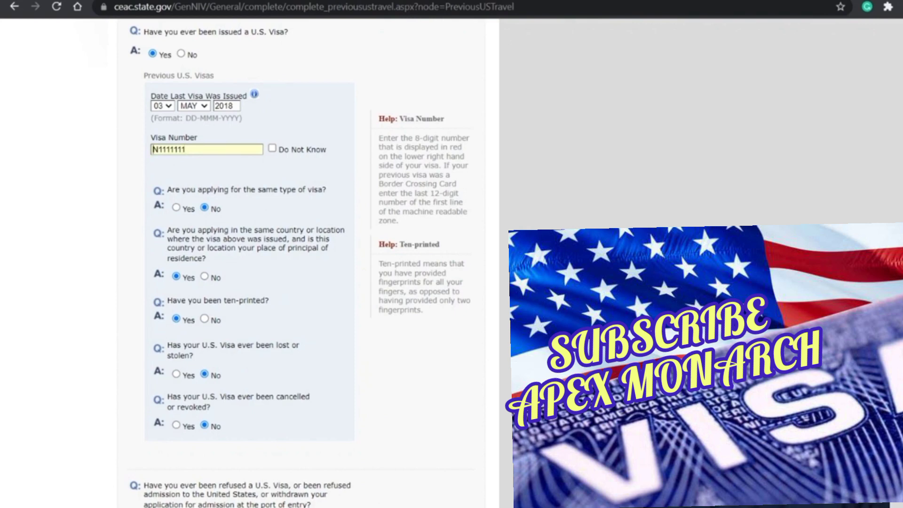
pyautogui.hotkey('ctrl', 'a')
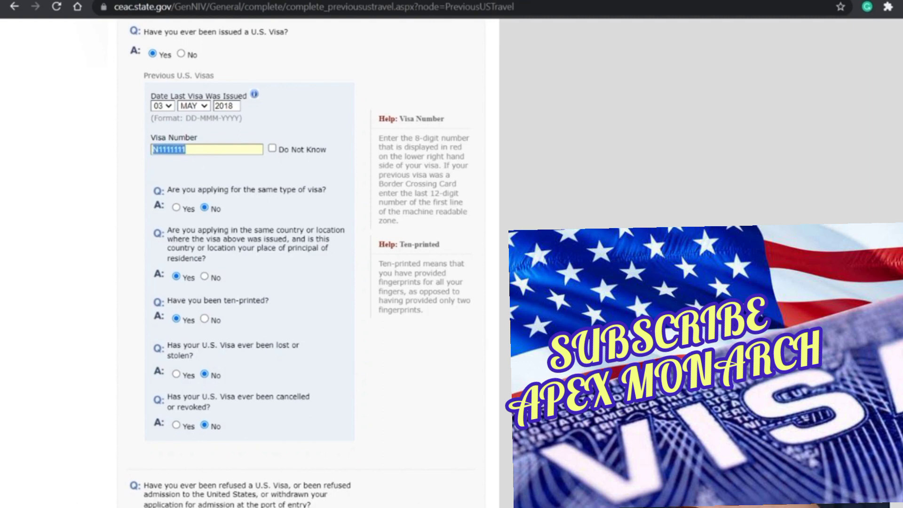
# Step: Save the Previous U.S. Travel page and continue to Address and Phone
pyautogui.scroll(-5, 372, 284)
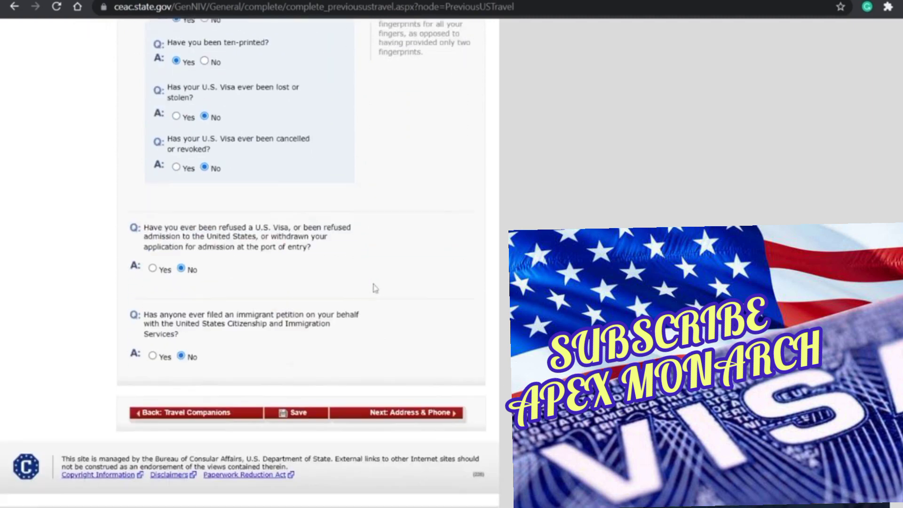
pyautogui.click(303, 414)
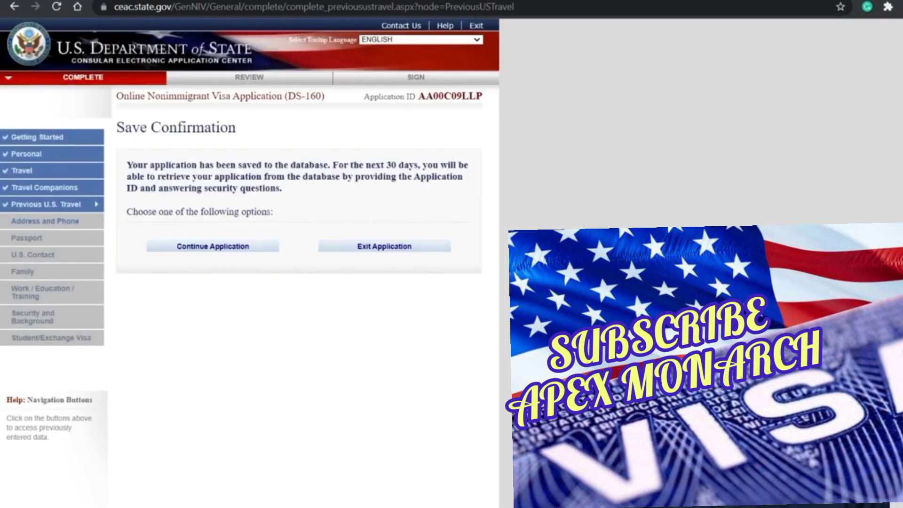
pyautogui.click(247, 253)
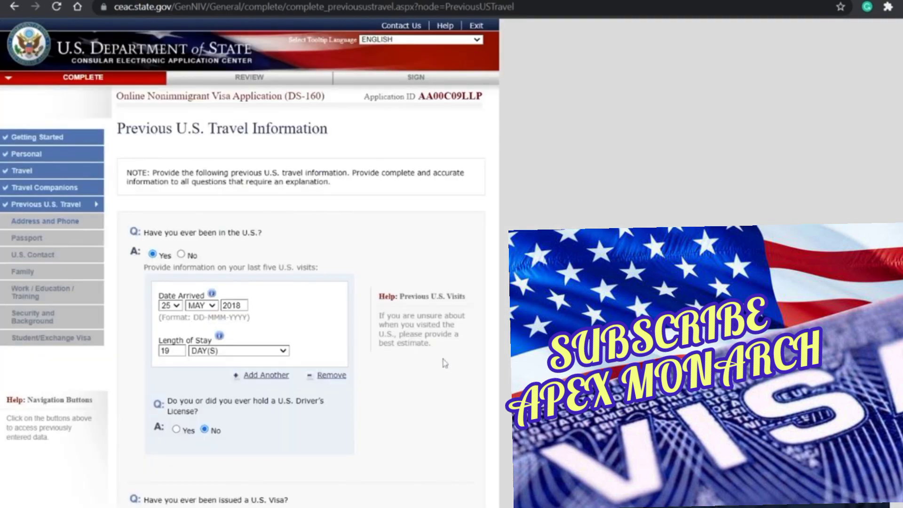
pyautogui.scroll(-10, 443, 363)
pyautogui.scroll(-5, 405, 421)
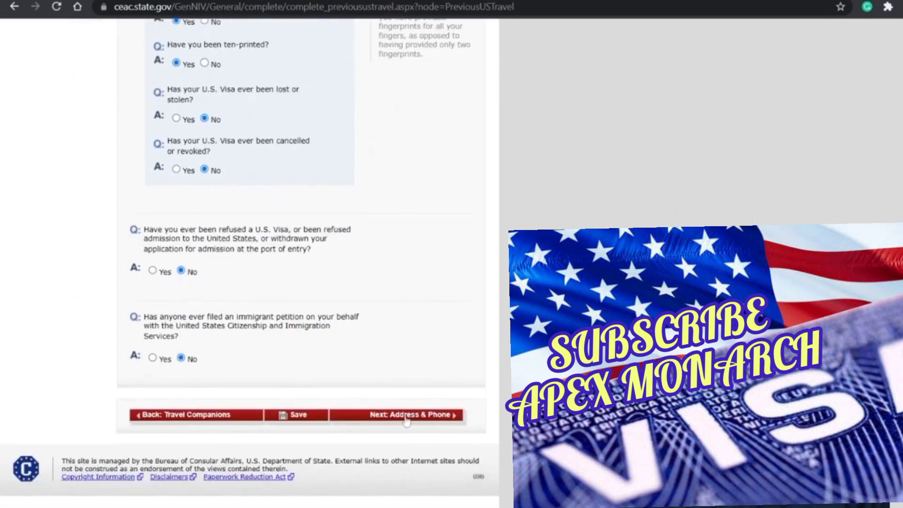
pyautogui.click(405, 419)
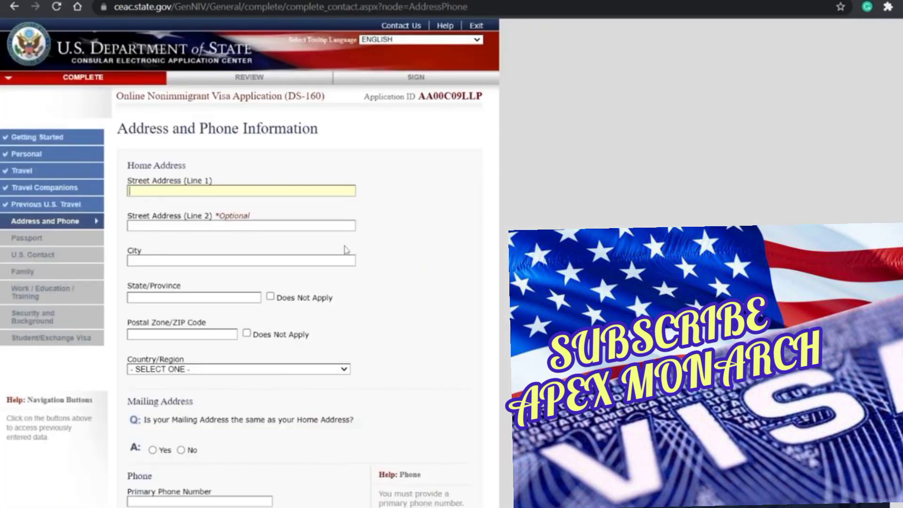
# Step: Fill the home address from the browser's saved address suggestion
pyautogui.write('31')
pyautogui.press('Down')
pyautogui.press('Return')
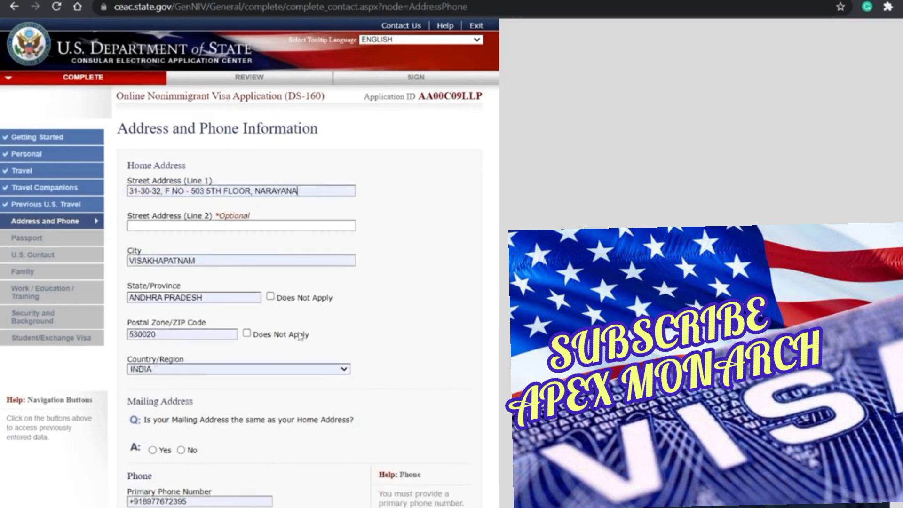
pyautogui.scroll(-1, 300, 335)
pyautogui.scroll(-4, 212, 320)
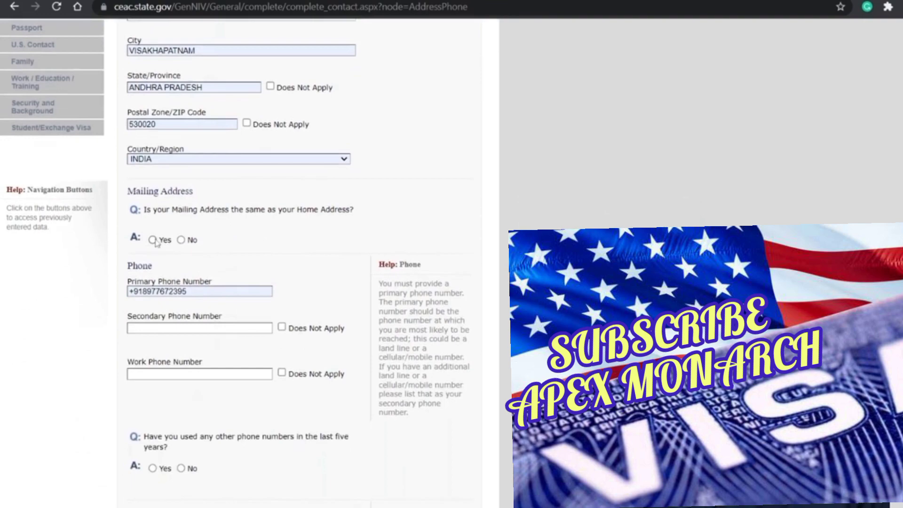
pyautogui.scroll(4, 271, 257)
pyautogui.scroll(-6, 281, 362)
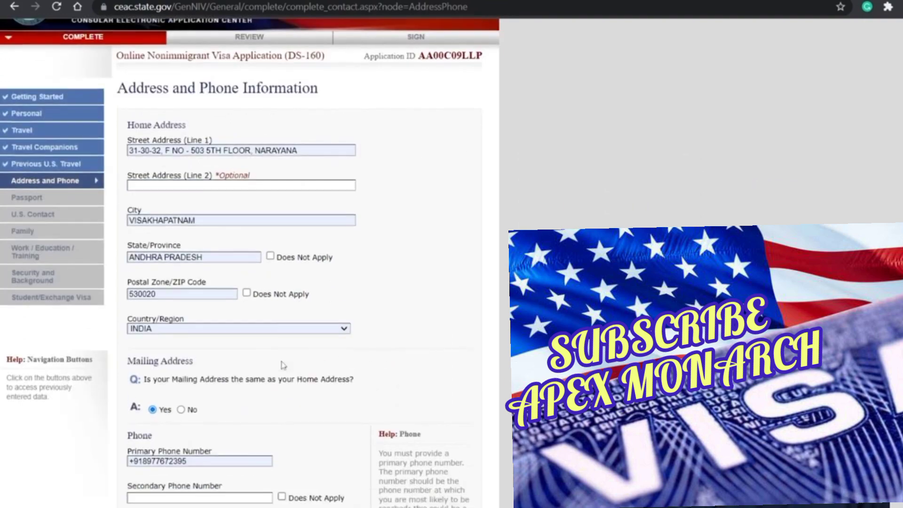
# Step: Mark secondary and work phone numbers Does Not Apply and answer No to other phone numbers
pyautogui.click(282, 245)
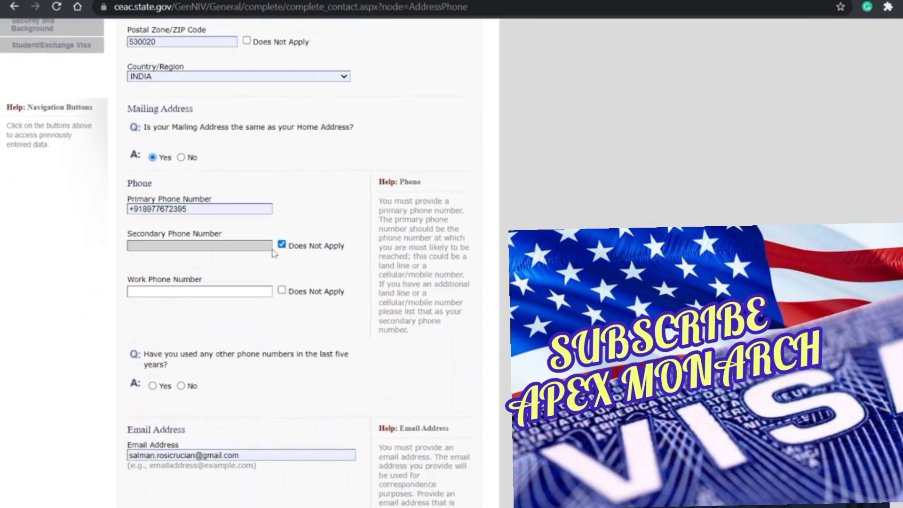
pyautogui.click(281, 290)
pyautogui.scroll(-3, 280, 328)
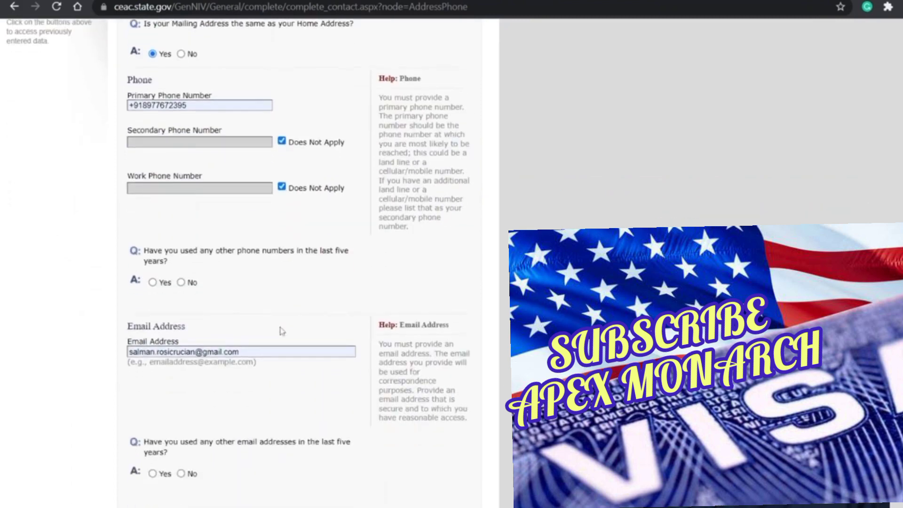
pyautogui.click(181, 228)
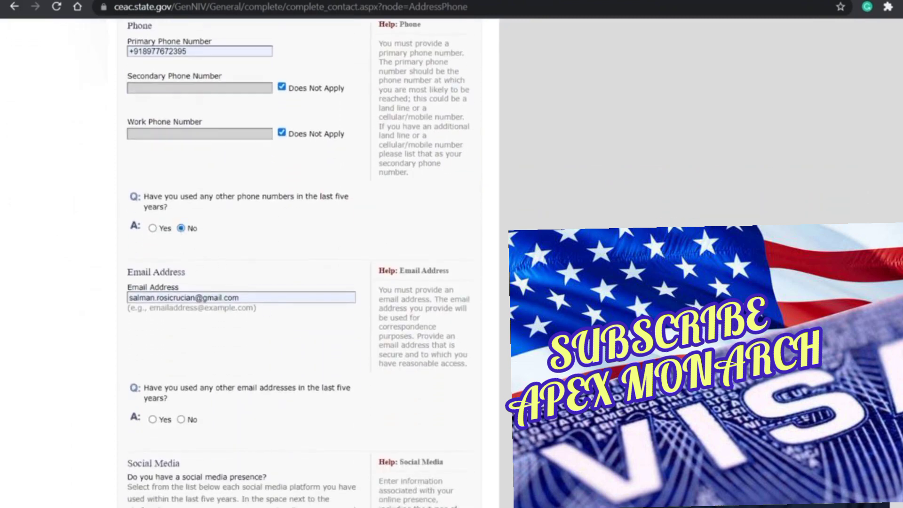
pyautogui.scroll(-7, 301, 264)
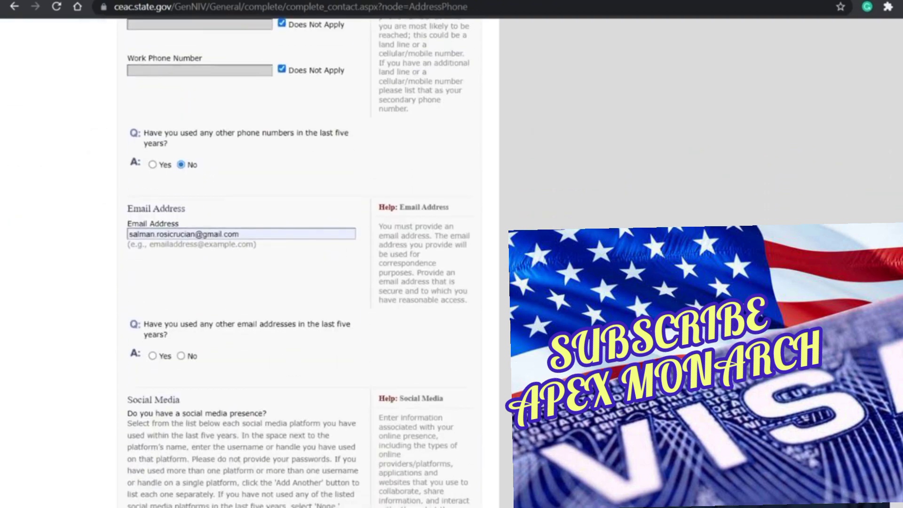
pyautogui.scroll(-2, 211, 268)
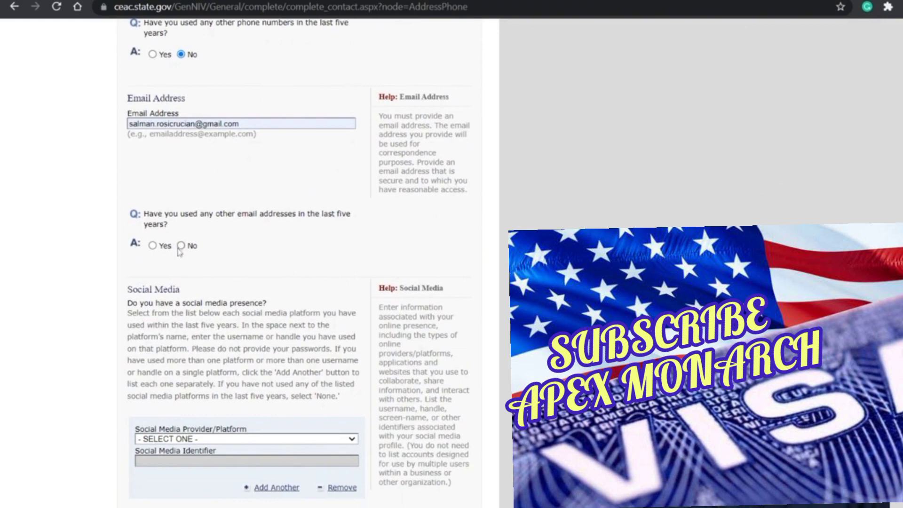
# Step: Answer Yes to other email addresses and enter the additional email address
pyautogui.click(153, 245)
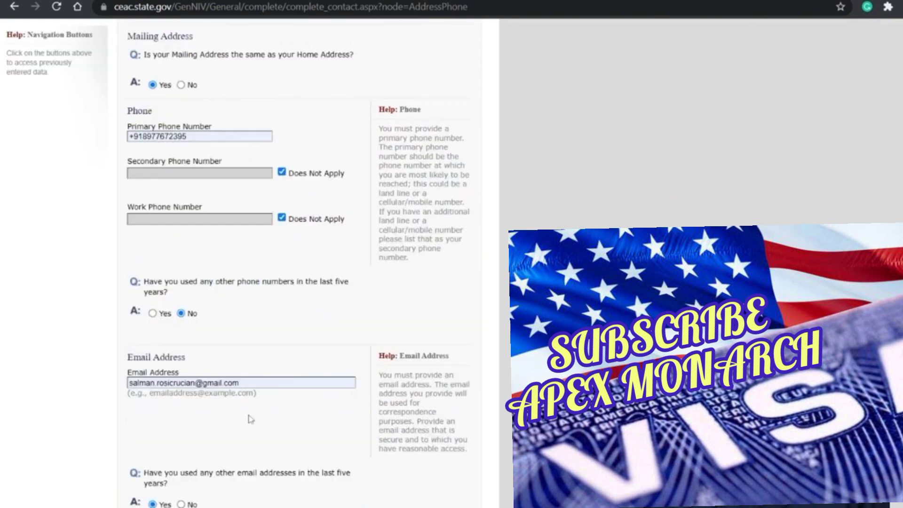
pyautogui.scroll(-4, 251, 419)
pyautogui.click(202, 353)
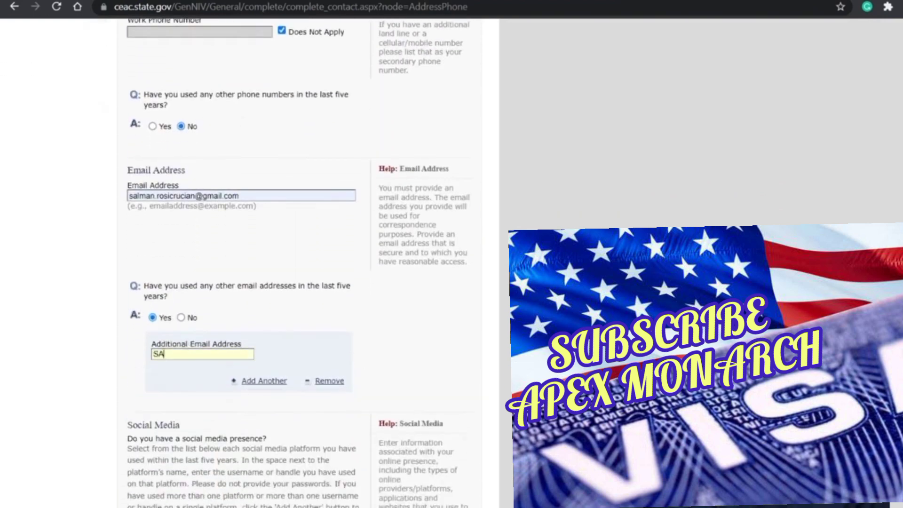
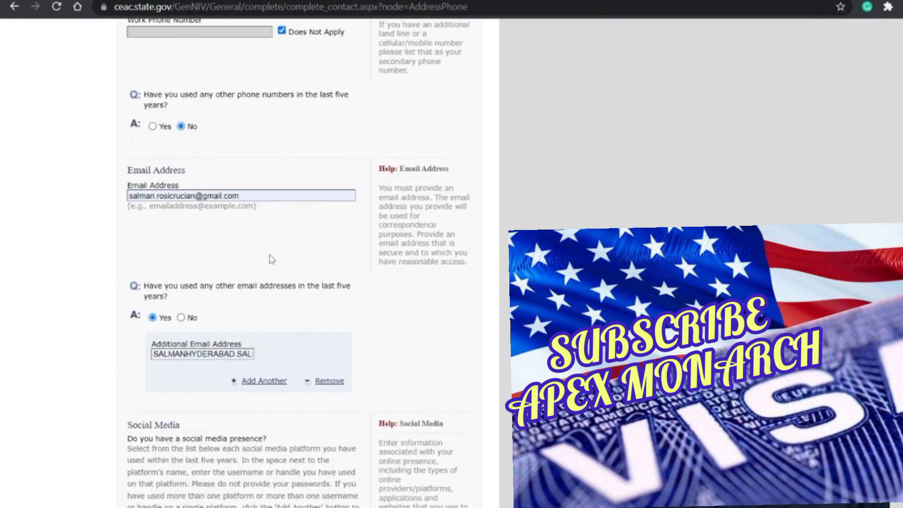
pyautogui.scroll(10, 270, 258)
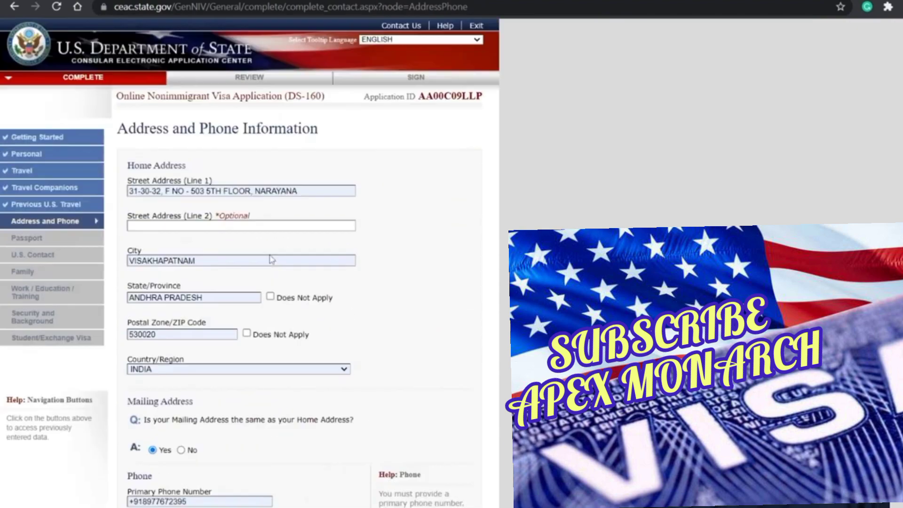
# Step: Select LINKEDIN as social media provider, enter the applicant's handle, and answer No to other online presence
pyautogui.scroll(-7, 270, 258)
pyautogui.scroll(-9, 248, 307)
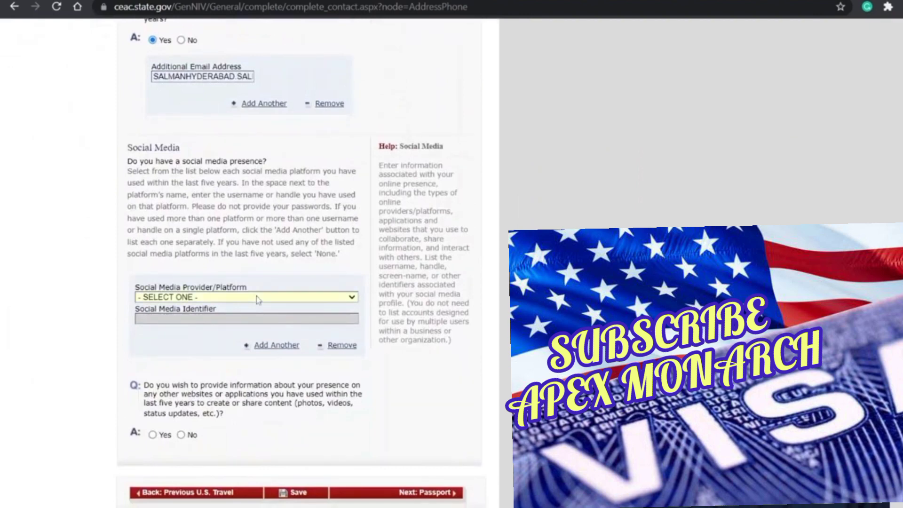
pyautogui.press('l')
pyautogui.scroll(-3, 264, 325)
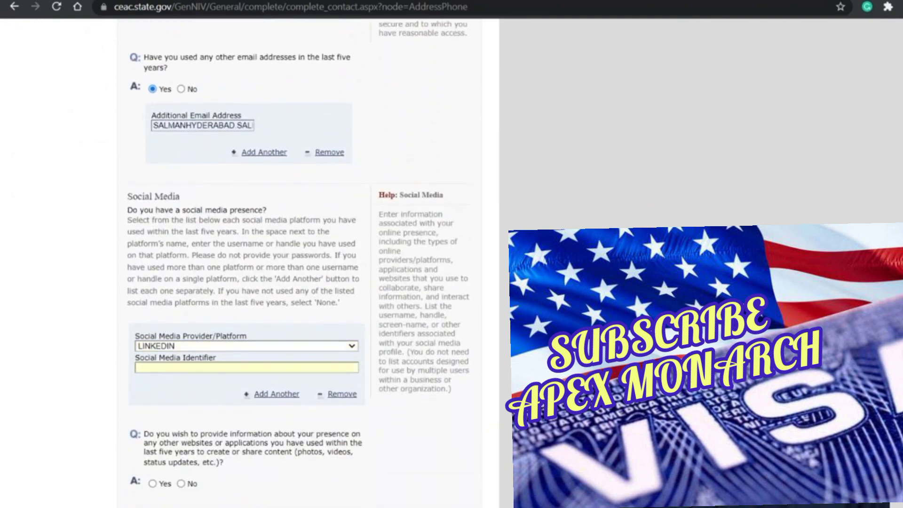
pyautogui.write('SALMAN')
pyautogui.scroll(-3, 249, 263)
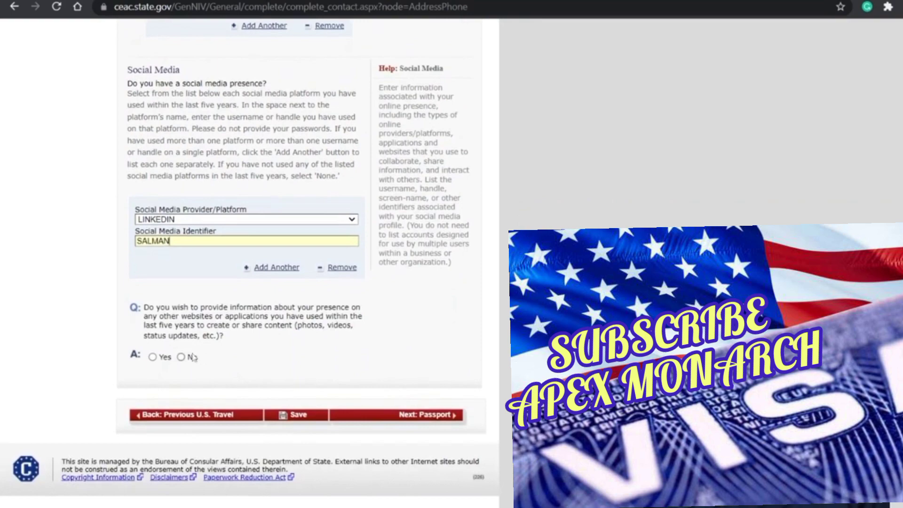
pyautogui.click(182, 357)
# Step: Save the Address and Phone page and continue to Passport Information
pyautogui.click(297, 415)
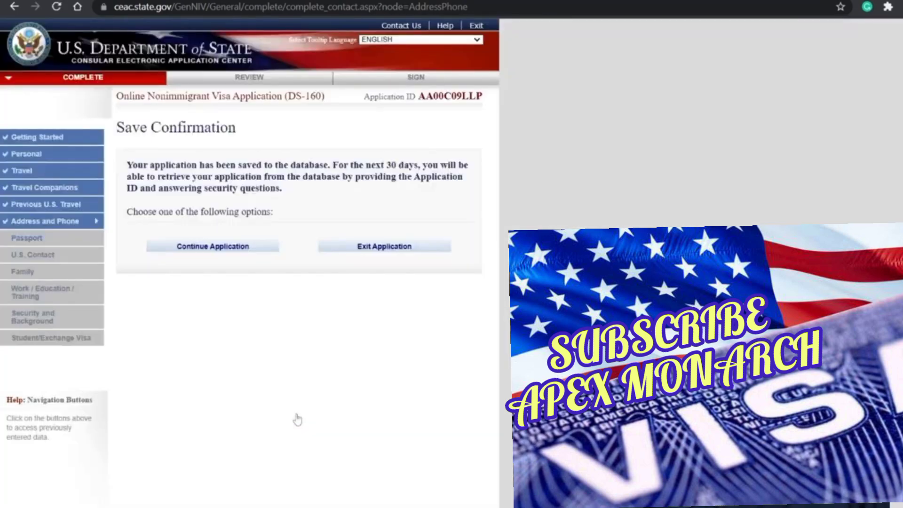
pyautogui.click(213, 248)
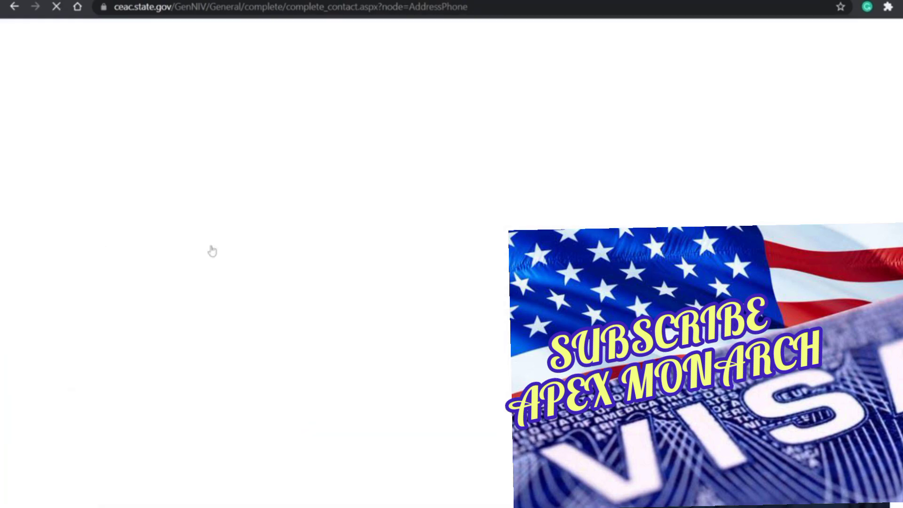
pyautogui.scroll(-5, 342, 273)
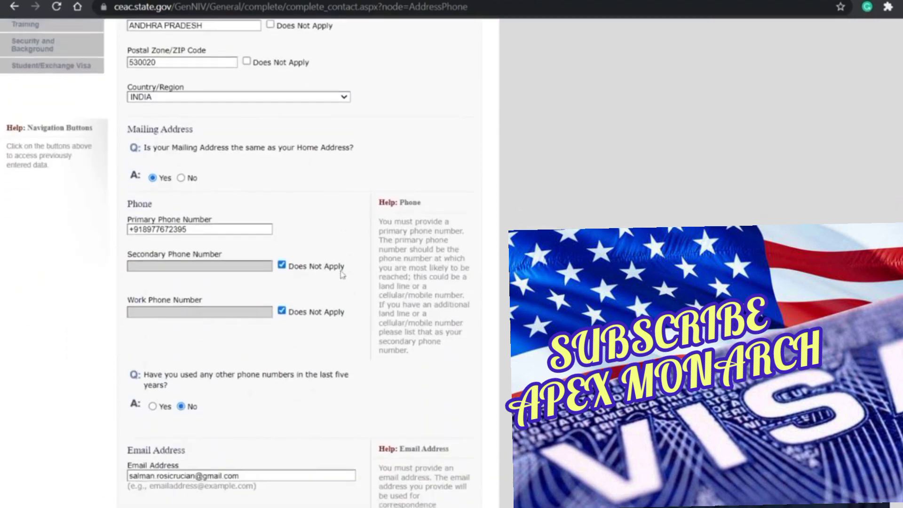
pyautogui.scroll(-12, 341, 275)
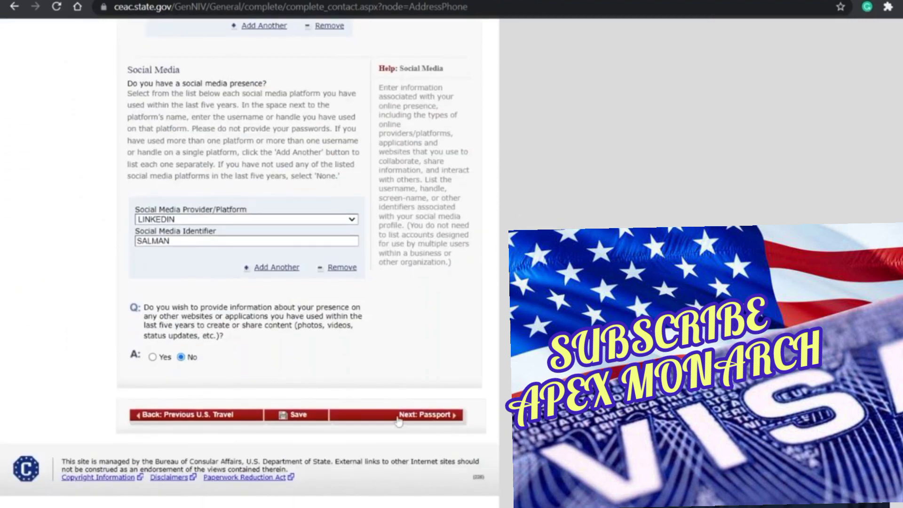
pyautogui.click(398, 418)
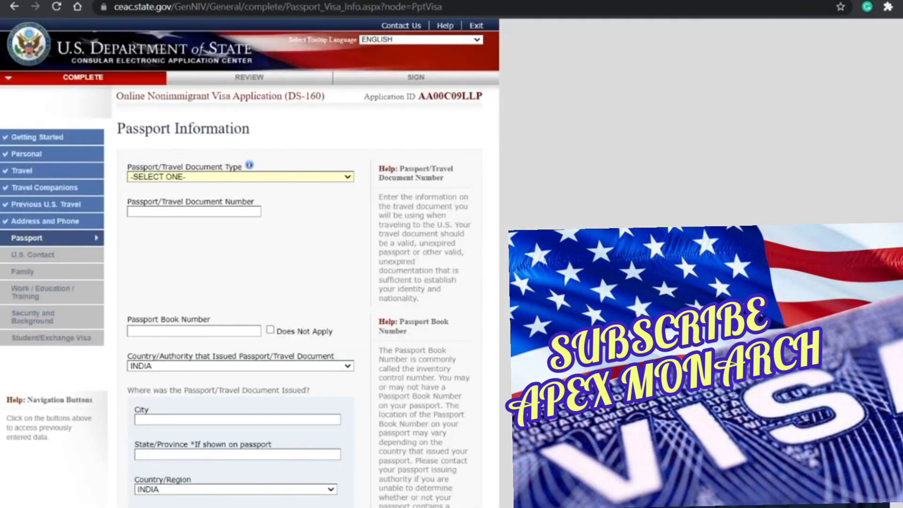
# Step: Set passport type to REGULAR, enter the passport number, and mark book number Does Not Apply
pyautogui.press('Down')
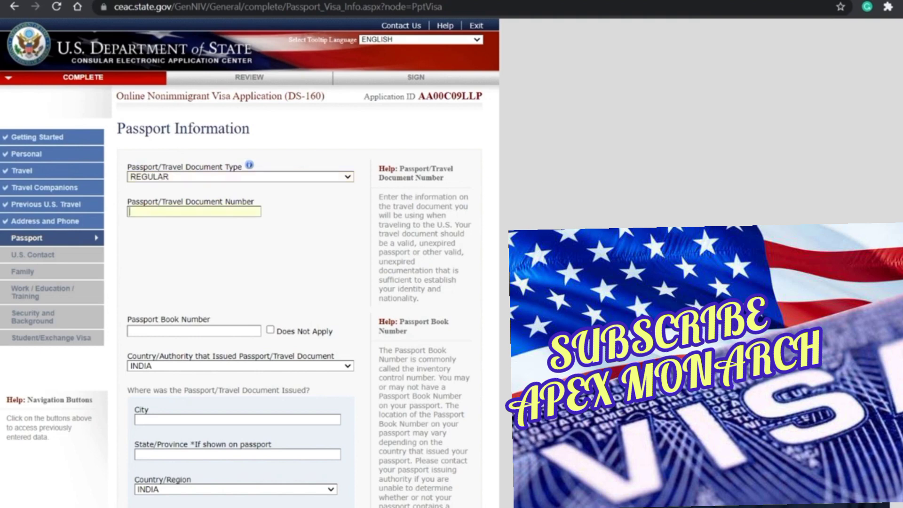
pyautogui.click(187, 239)
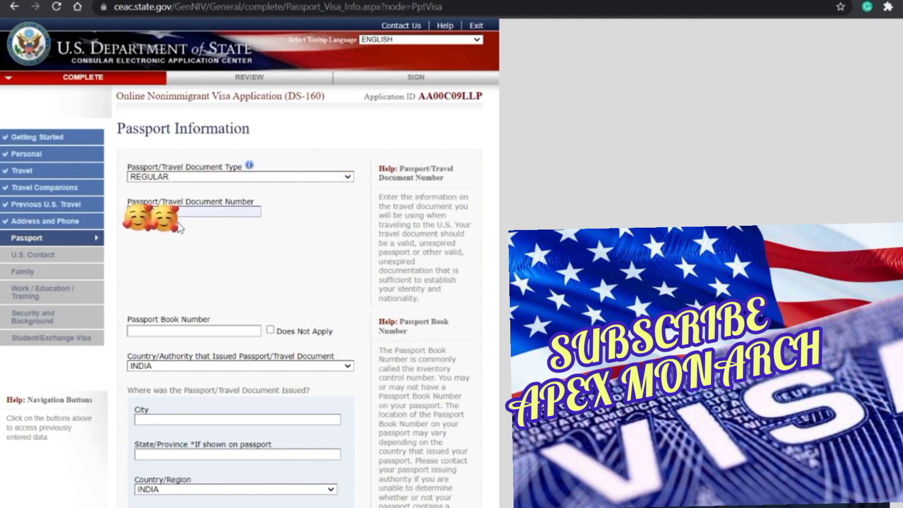
pyautogui.click(186, 239)
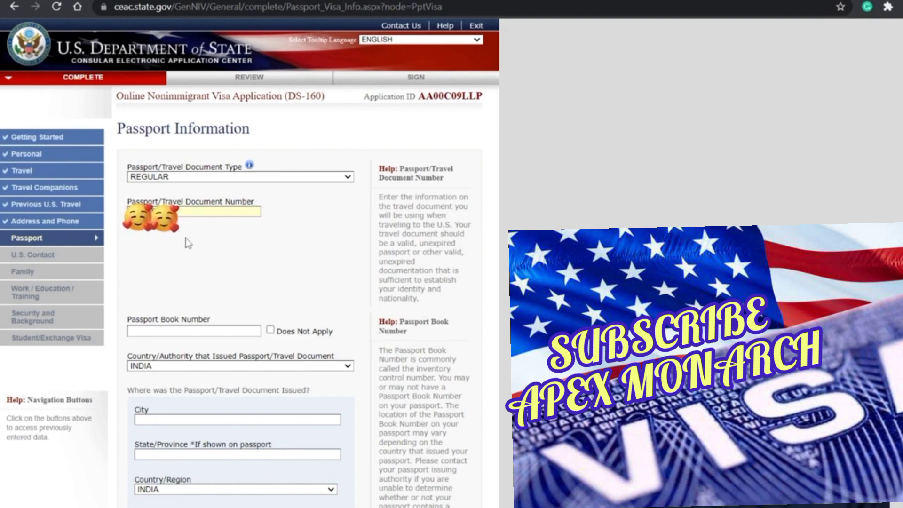
pyautogui.scroll(-1, 254, 268)
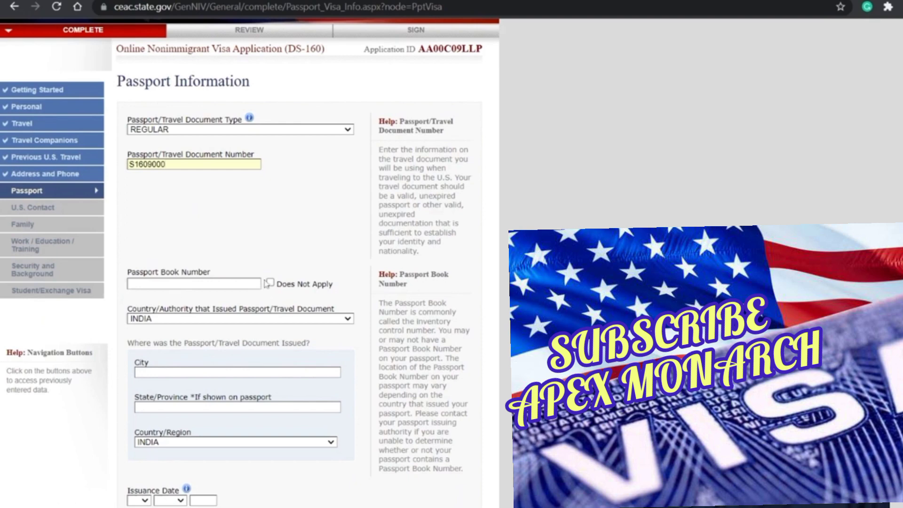
pyautogui.click(269, 283)
# Step: Enter issuing city BENGALURU with state left blank, and the 2018–2028 issue and expiry dates
pyautogui.scroll(-3, 271, 284)
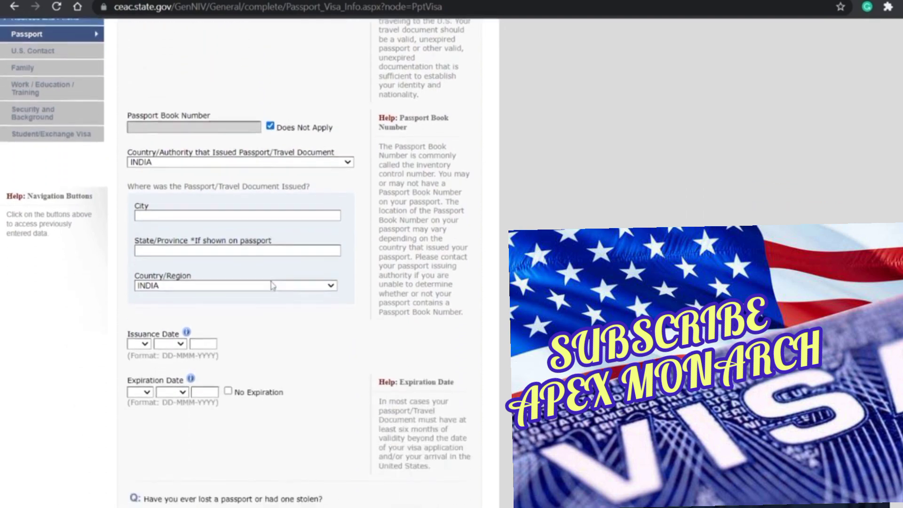
pyautogui.write('BENGALURU')
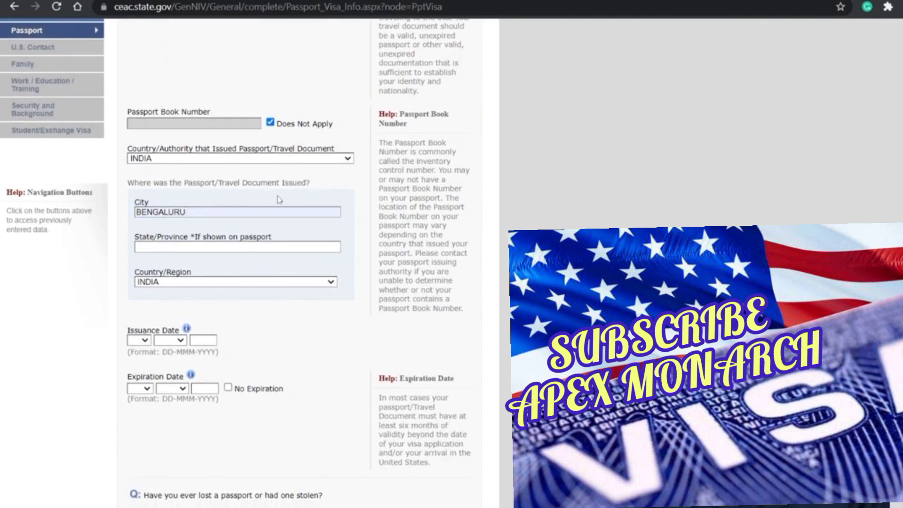
pyautogui.write('KAR')
pyautogui.press('BackSpace')
pyautogui.press('BackSpace')
pyautogui.press('BackSpace')
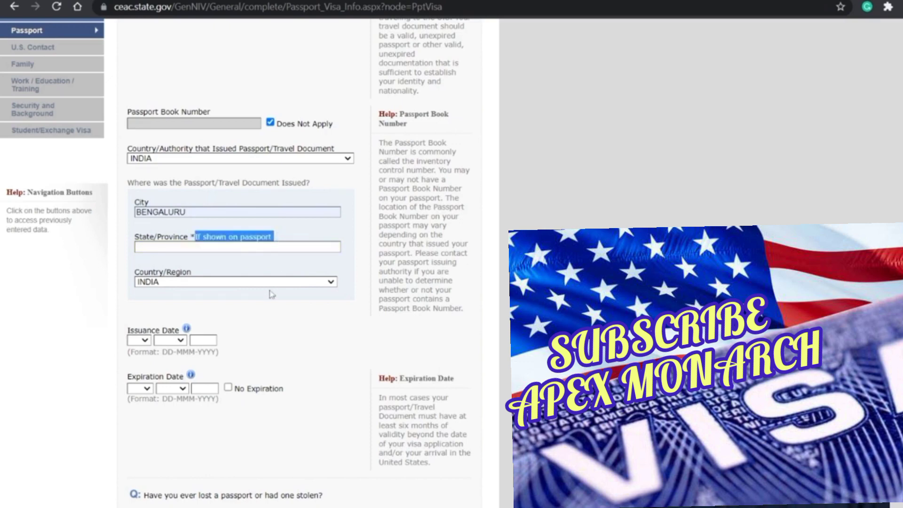
pyautogui.scroll(-2, 257, 334)
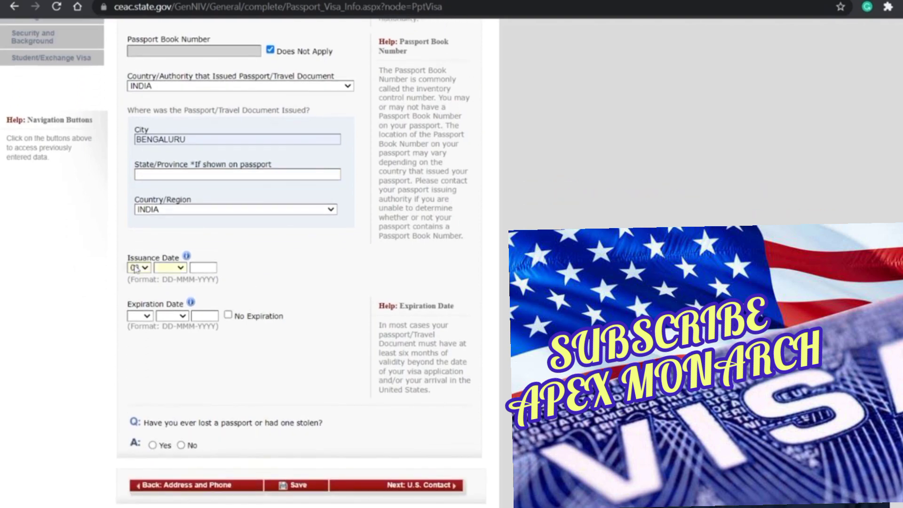
pyautogui.write('a202a')
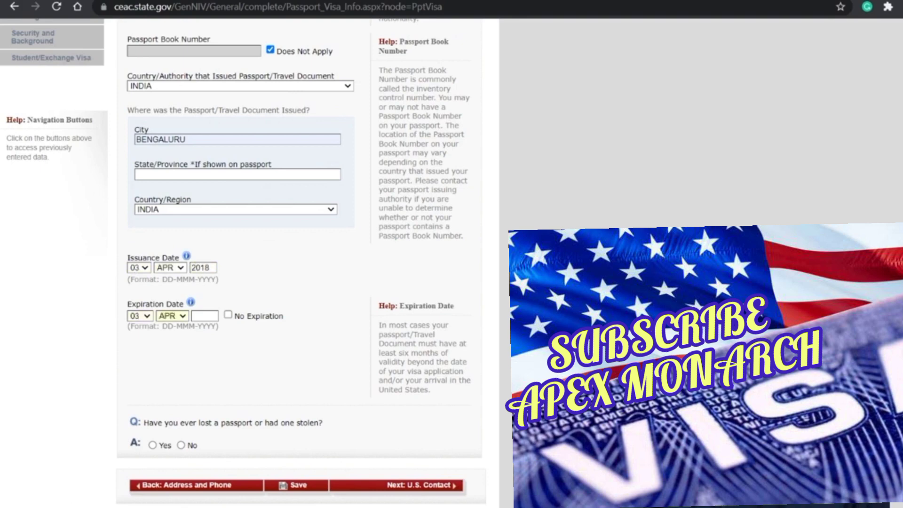
pyautogui.write('2028')
# Step: Save the passport page and proceed to the U.S. Point of Contact page
pyautogui.scroll(-2, 252, 379)
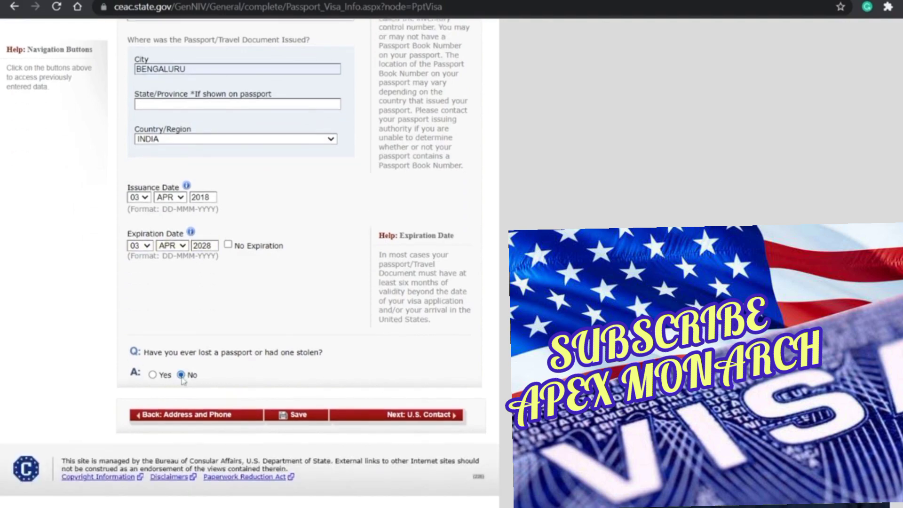
pyautogui.scroll(5, 245, 390)
pyautogui.scroll(-5, 291, 399)
pyautogui.click(311, 418)
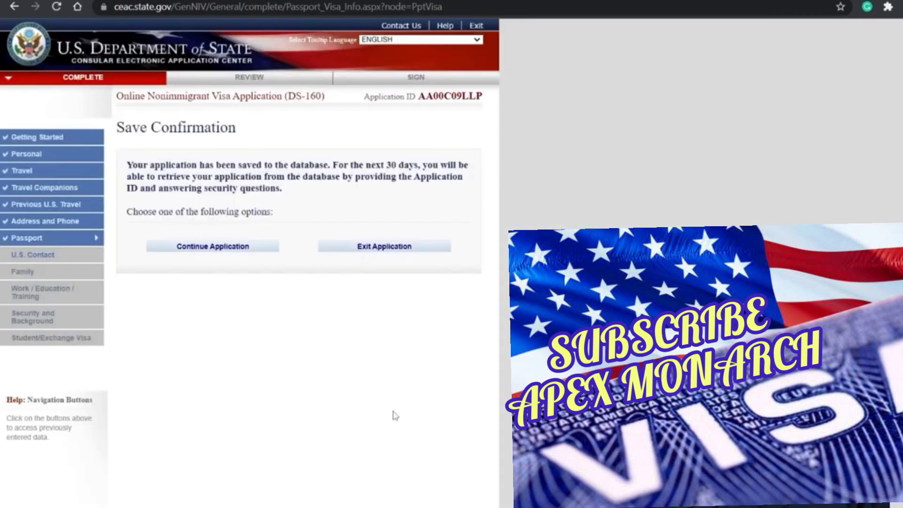
pyautogui.click(206, 246)
pyautogui.scroll(-5, 321, 305)
pyautogui.scroll(-2, 321, 305)
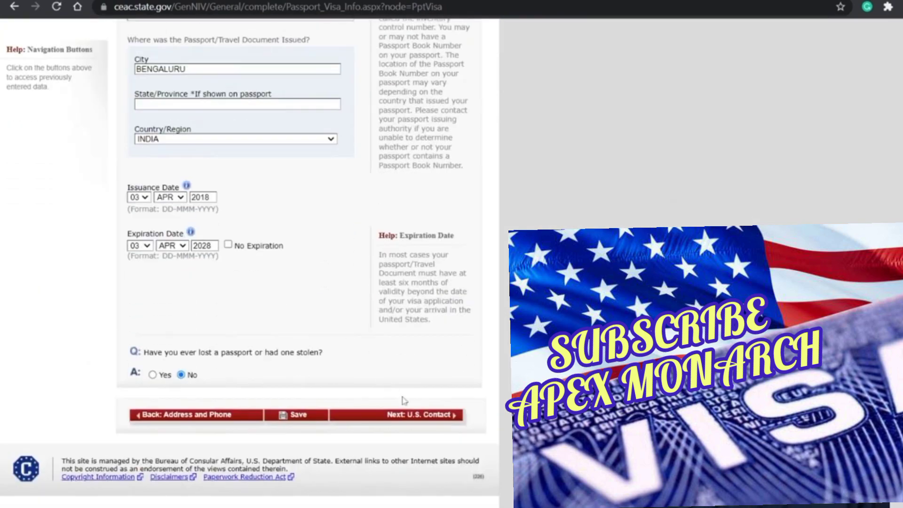
pyautogui.click(411, 417)
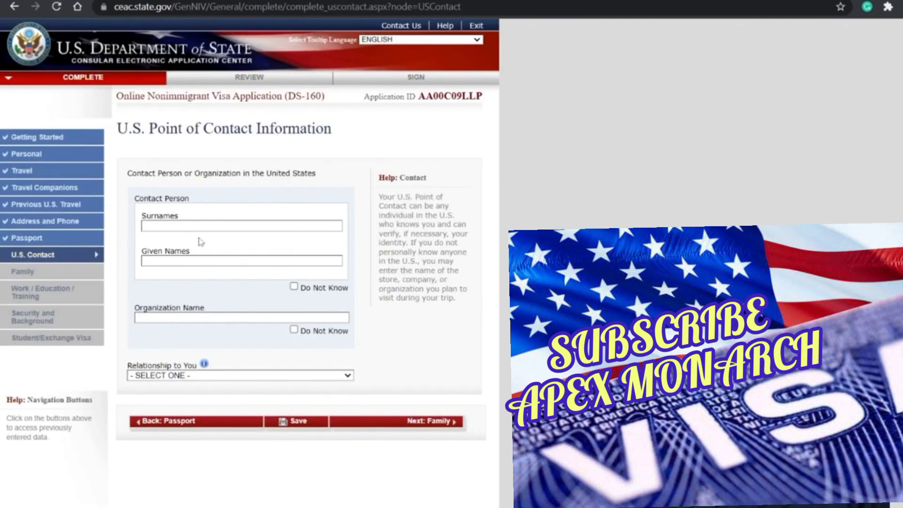
pyautogui.click(202, 225)
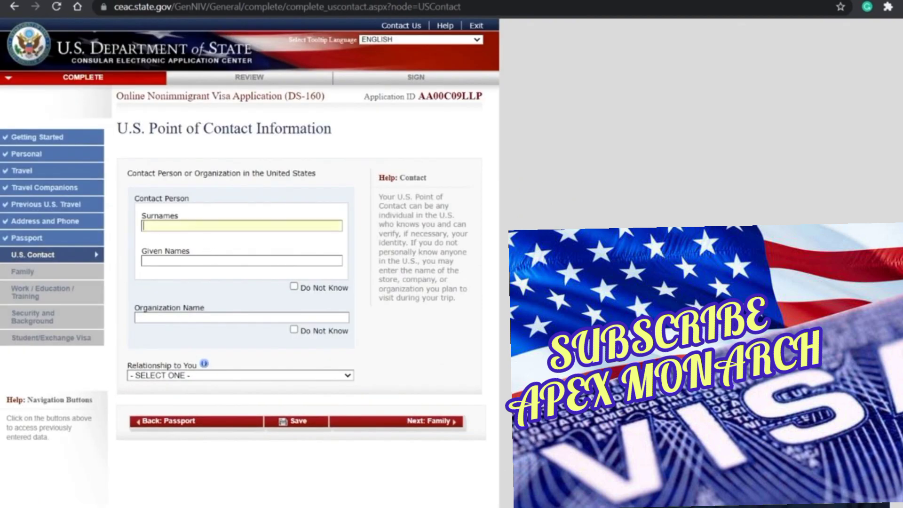
# Step: Enter the contact's surname and given names, mark organization Do Not Know, relationship SCHOOL OFFICIAL
pyautogui.click(331, 212)
pyautogui.click(179, 260)
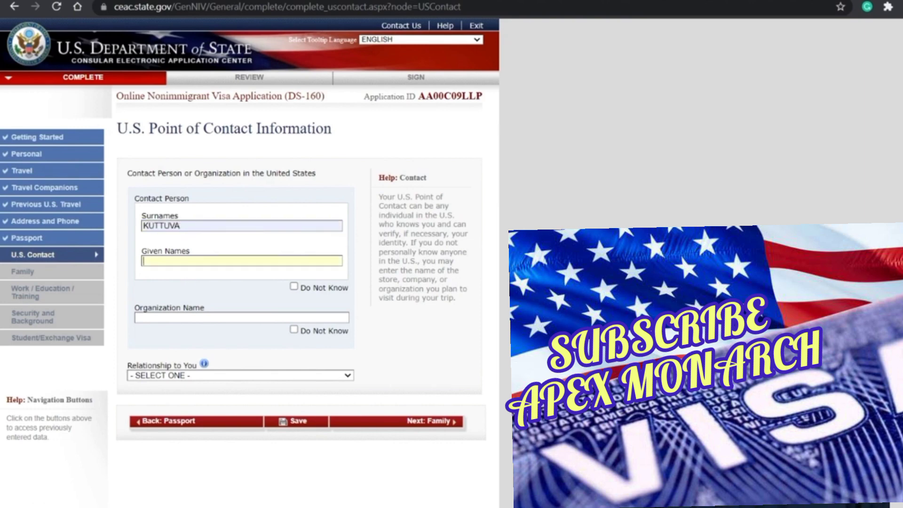
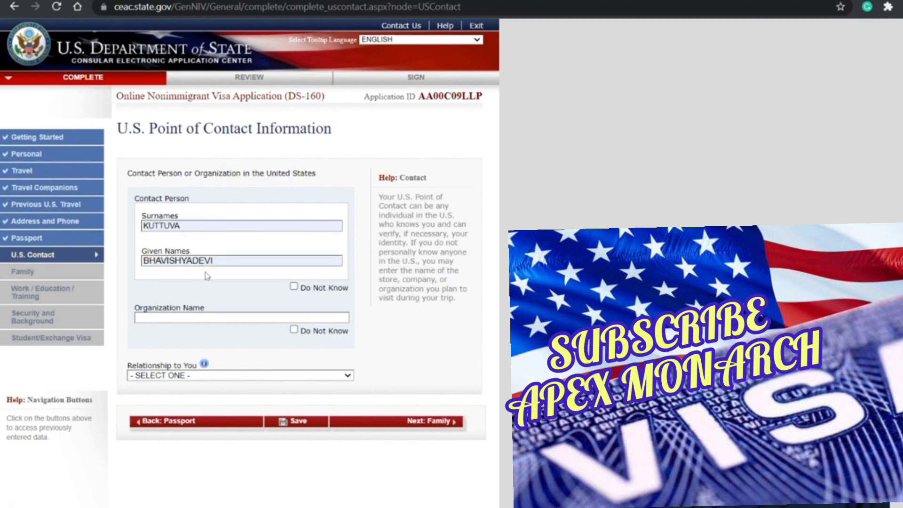
pyautogui.click(294, 330)
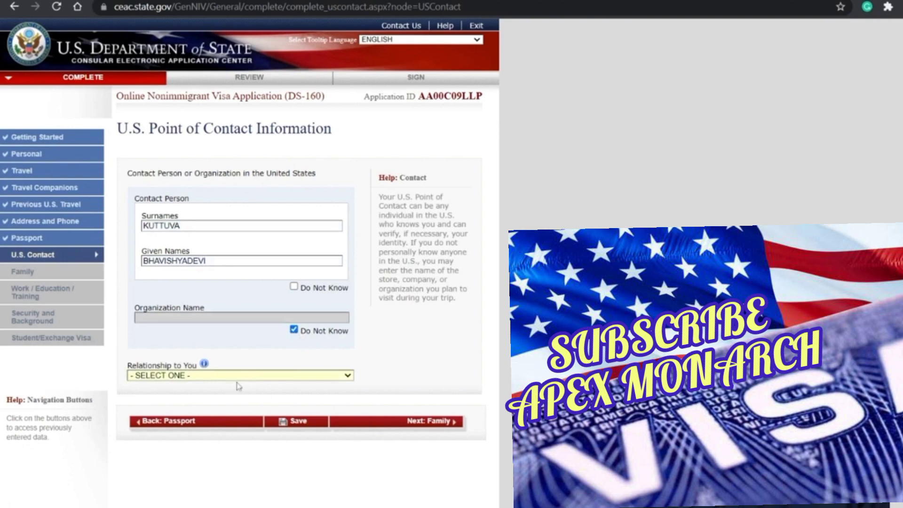
pyautogui.click(166, 438)
pyautogui.scroll(-3, 244, 389)
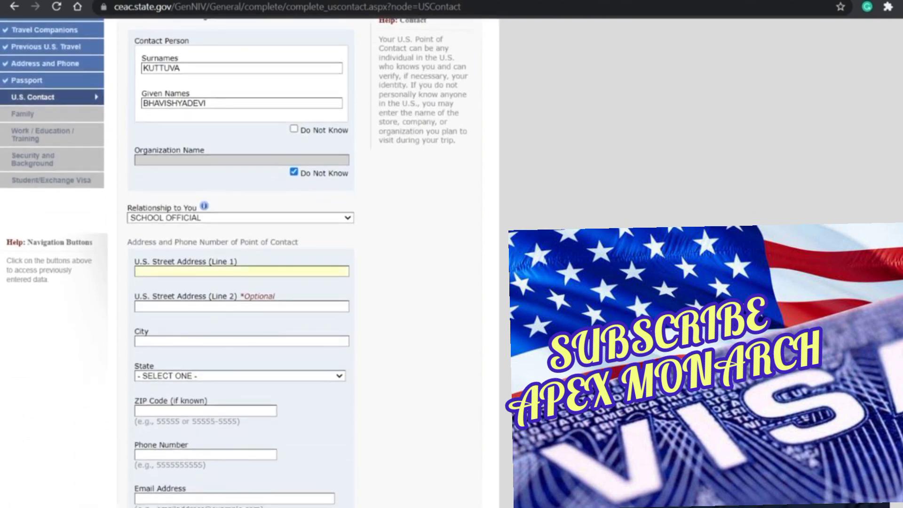
# Step: Enter the contact's street address, city College Station, state TEXAS, and a first ZIP code
pyautogui.write('1226 TAMU')
pyautogui.click(200, 282)
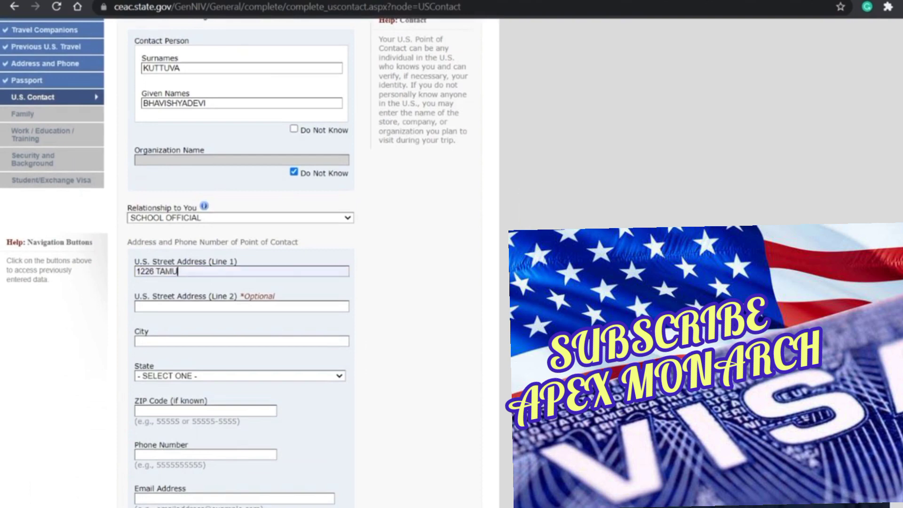
pyautogui.press('Tab')
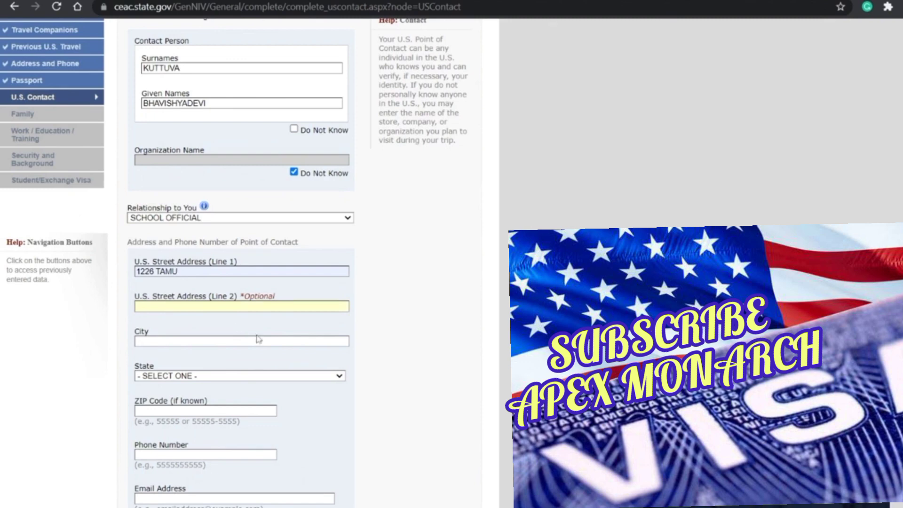
pyautogui.write('F')
pyautogui.write('AVILION RM 110')
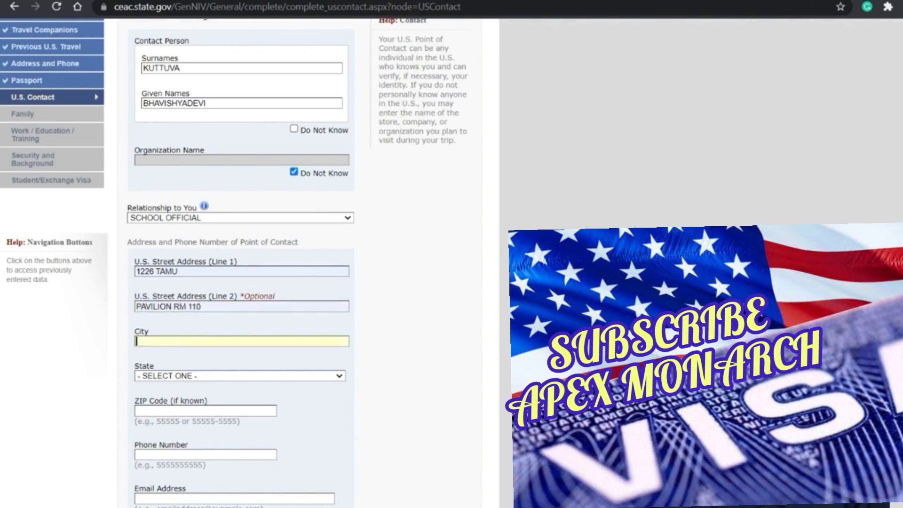
pyautogui.write('COLLEGE STATION')
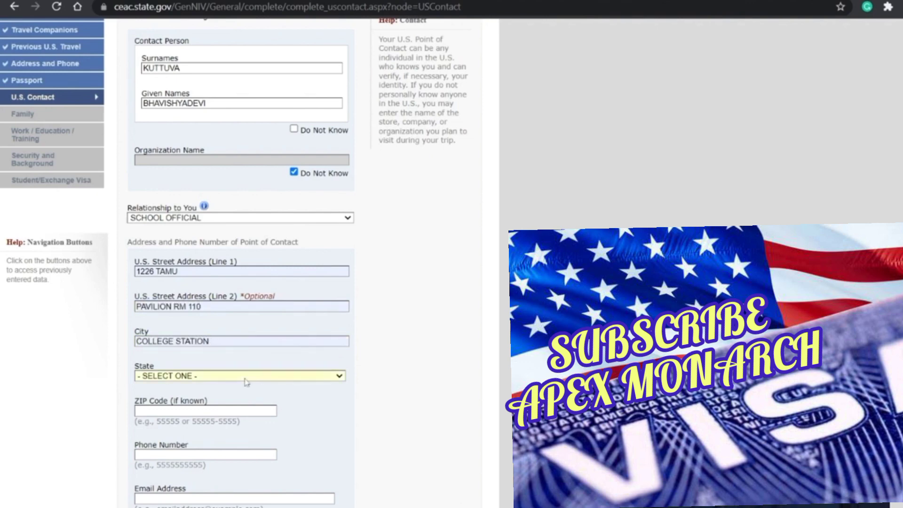
pyautogui.write('TEXAS')
pyautogui.press('Tab')
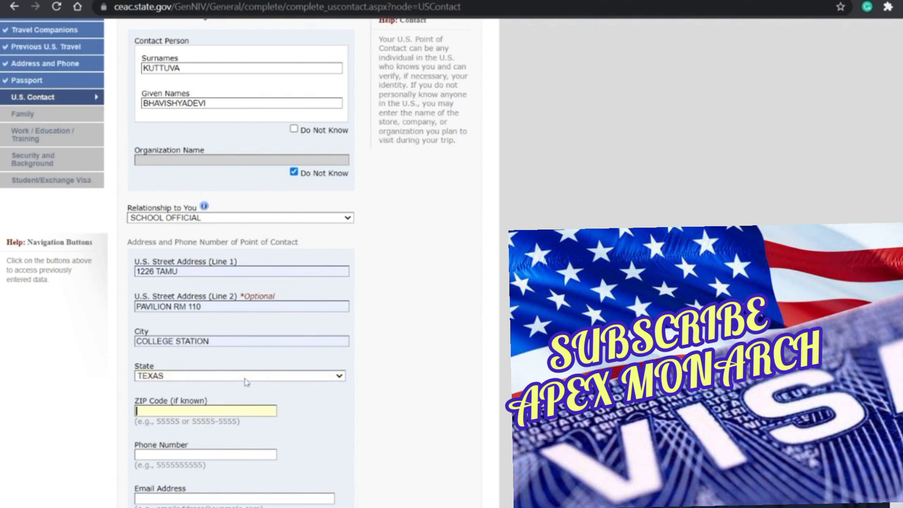
pyautogui.write('77843')
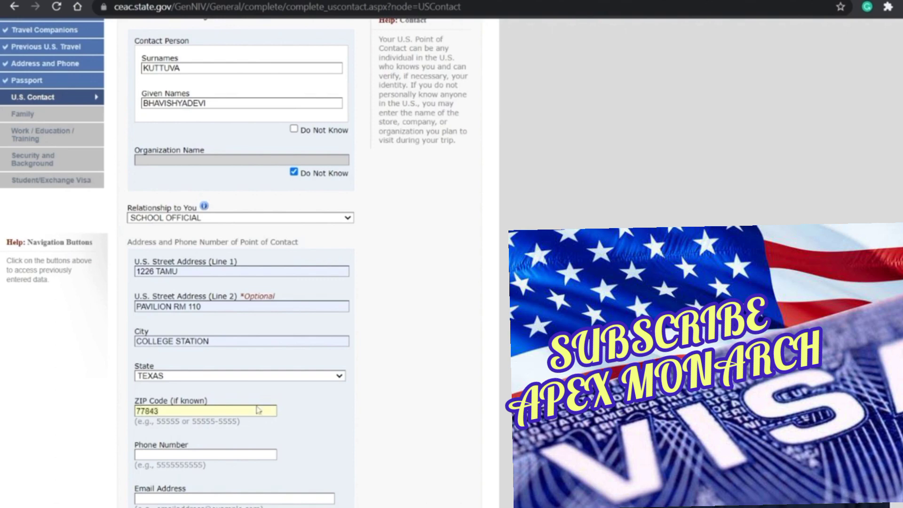
pyautogui.scroll(-2, 258, 409)
pyautogui.press('Tab')
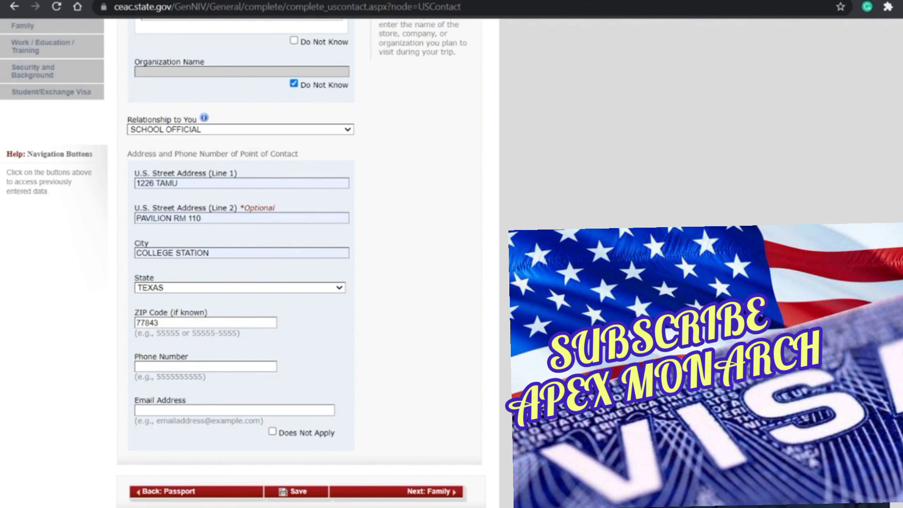
# Step: Replace the ZIP with the full ZIP+4 code and add the contact's phone number and e-mail
pyautogui.click(206, 366)
pyautogui.moveTo(160, 323); pyautogui.dragTo(88, 329)
pyautogui.write('77843-1226')
pyautogui.hotkey('alt', 'Tab')
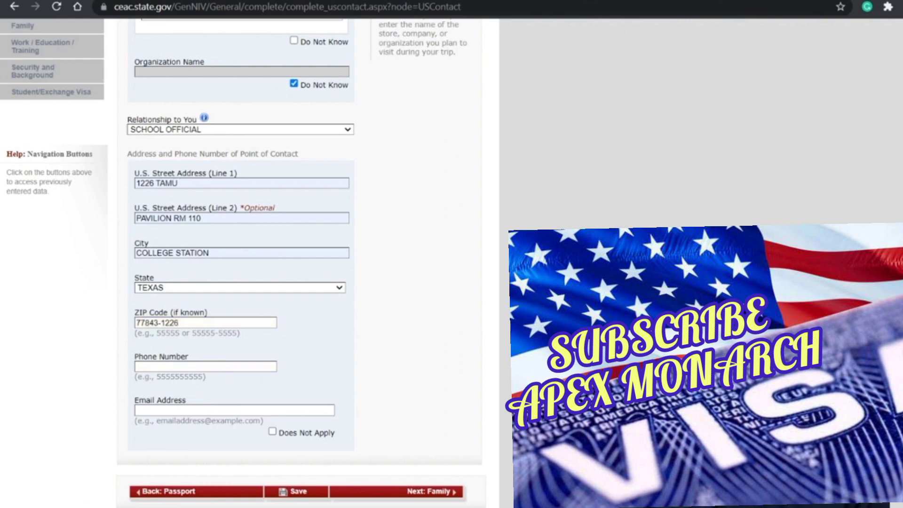
pyautogui.hotkey('alt', 'Tab')
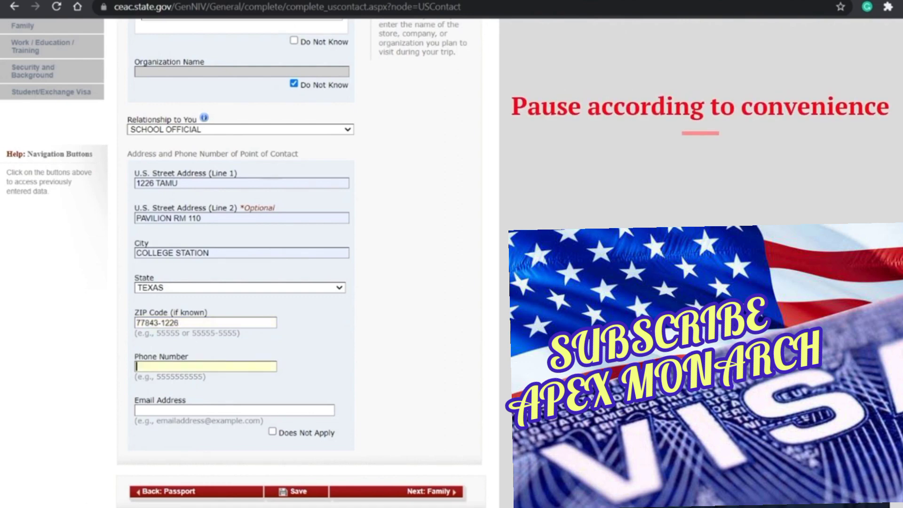
pyautogui.hotkey('ctrl', 'v')
pyautogui.press('Tab')
pyautogui.write('ISS')
pyautogui.click(228, 420)
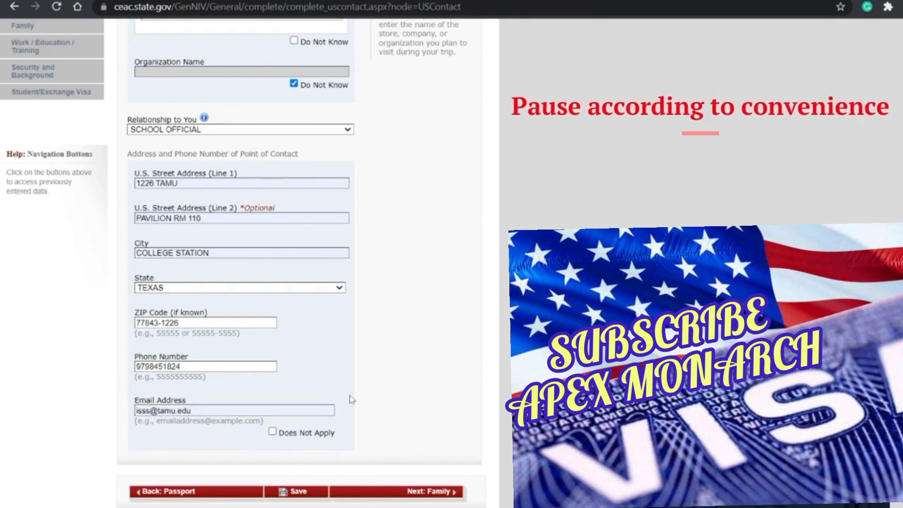
# Step: Save the point of contact details and move on to the Family Relatives page
pyautogui.scroll(-2, 350, 397)
pyautogui.click(304, 416)
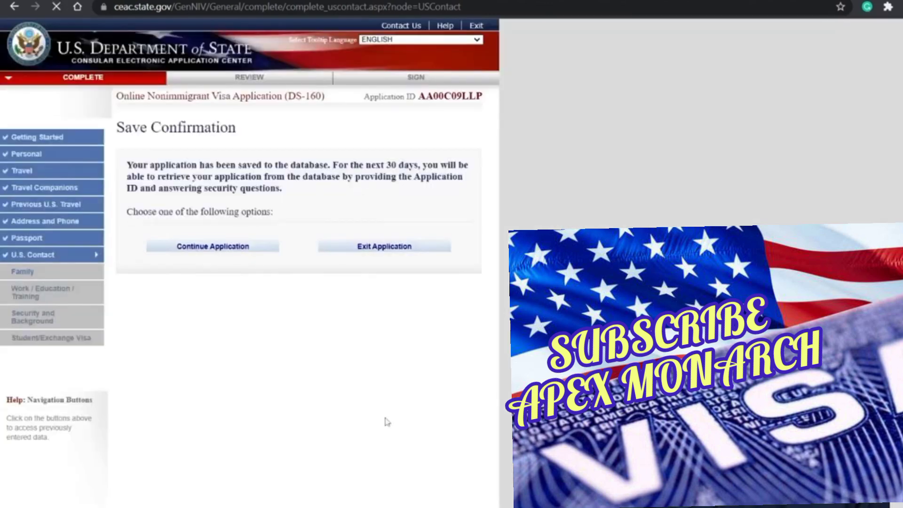
pyautogui.click(225, 257)
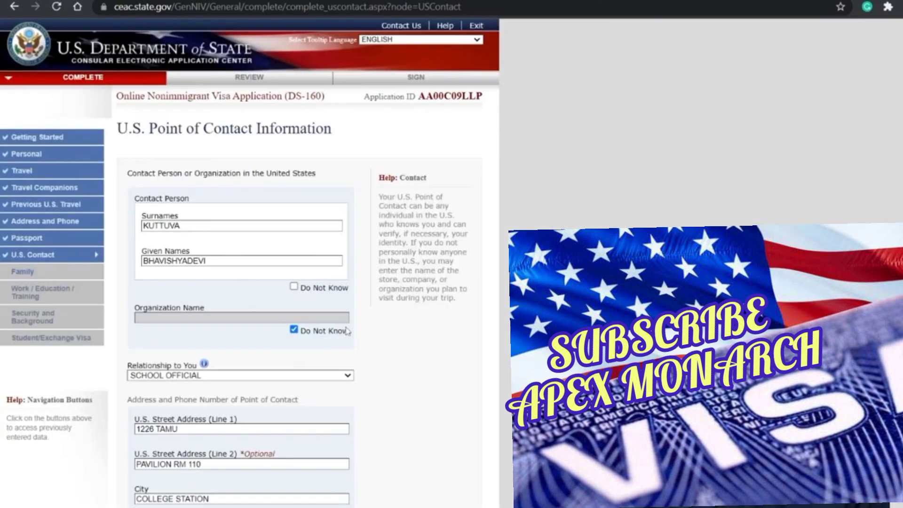
pyautogui.click(412, 417)
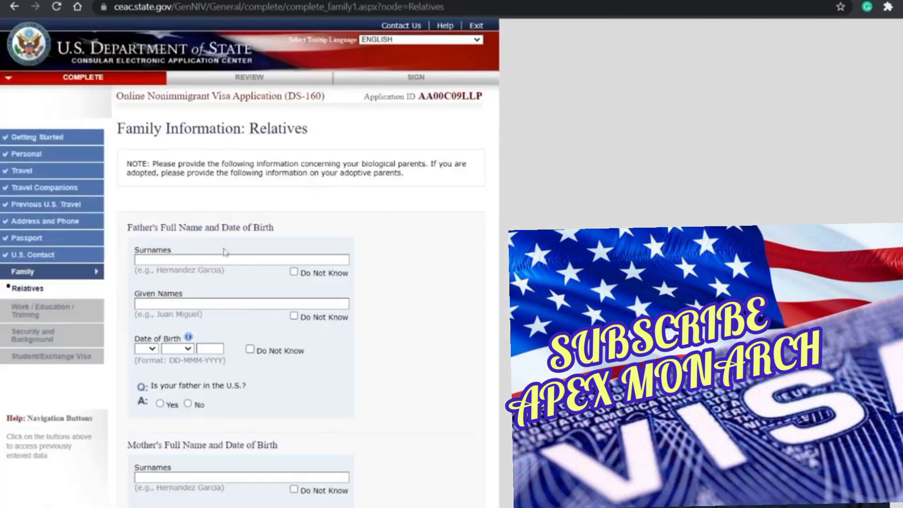
# Step: Enter the father's surname, given names and date of birth, marking him not in the U.S
pyautogui.scroll(-3, 282, 189)
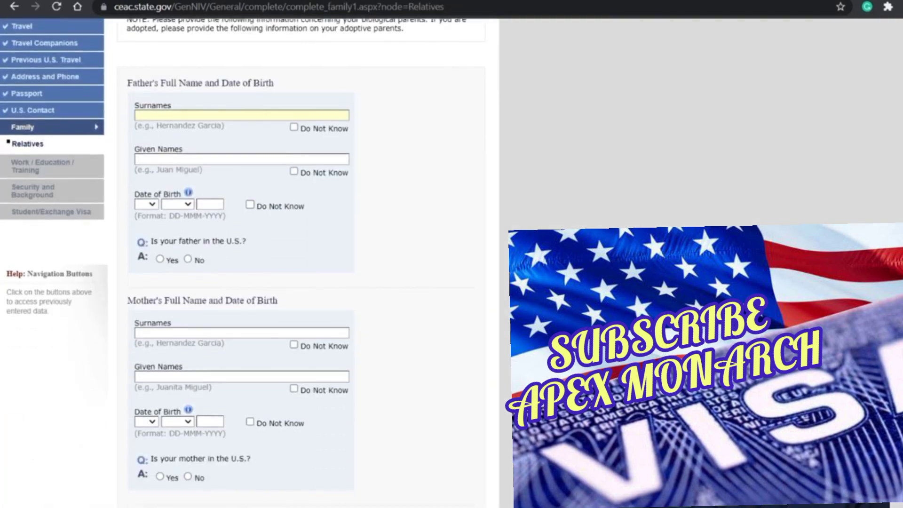
pyautogui.click(202, 159)
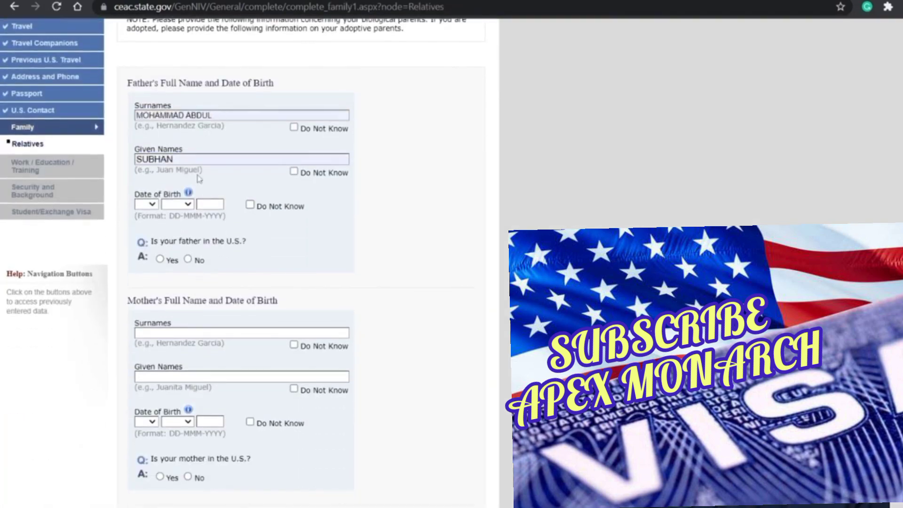
pyautogui.click(151, 206)
pyautogui.write('06')
pyautogui.click(183, 205)
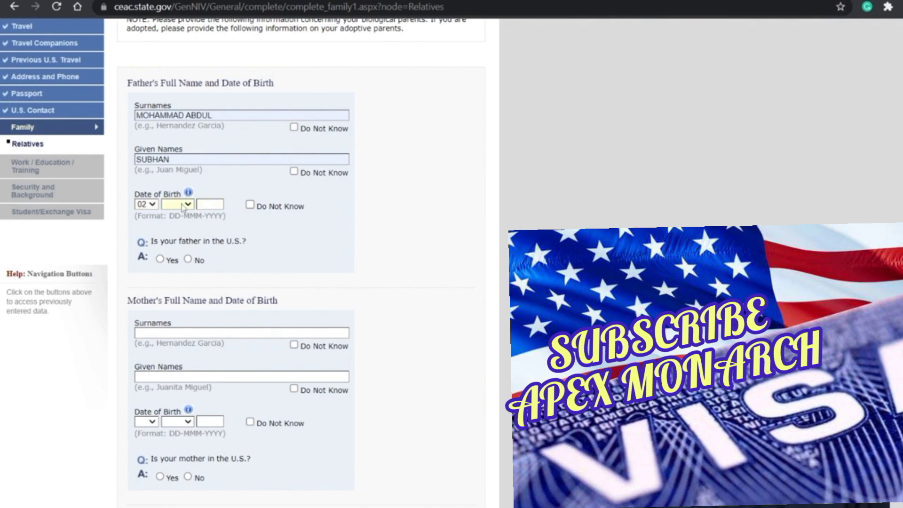
pyautogui.write('f')
pyautogui.write('1971')
pyautogui.click(188, 259)
# Step: Enter the mother's surname, given names and date of birth, marking her not in the U.S
pyautogui.click(189, 331)
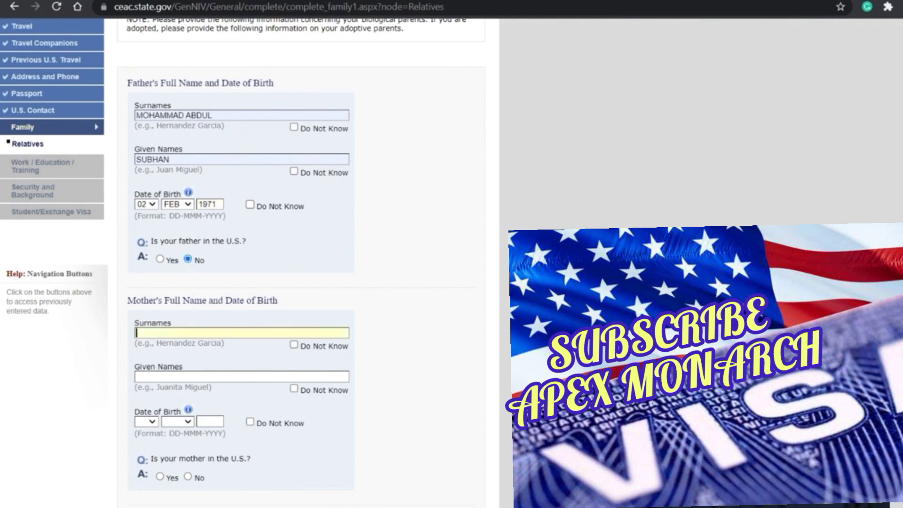
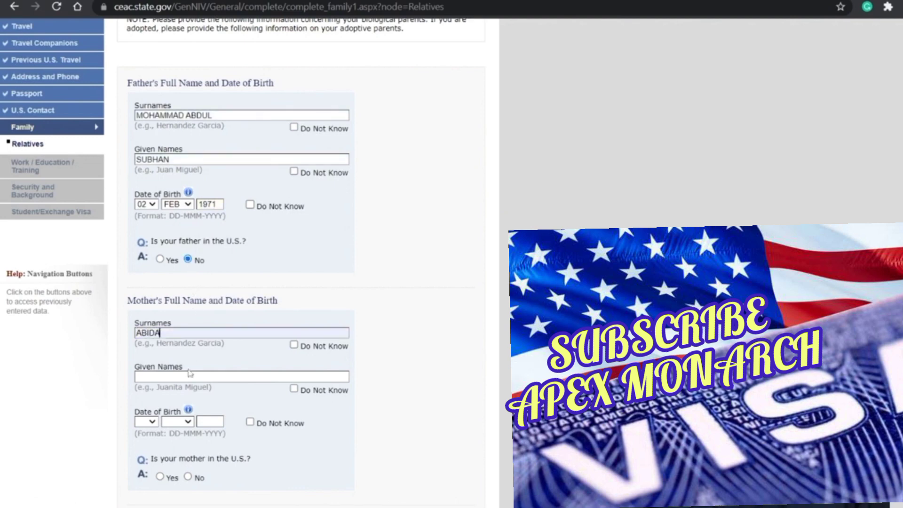
pyautogui.press('Tab')
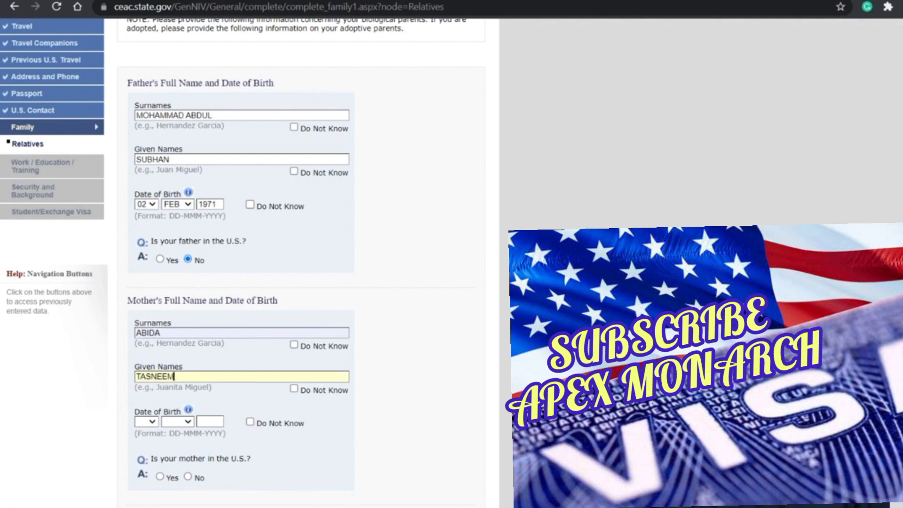
pyautogui.press('Tab')
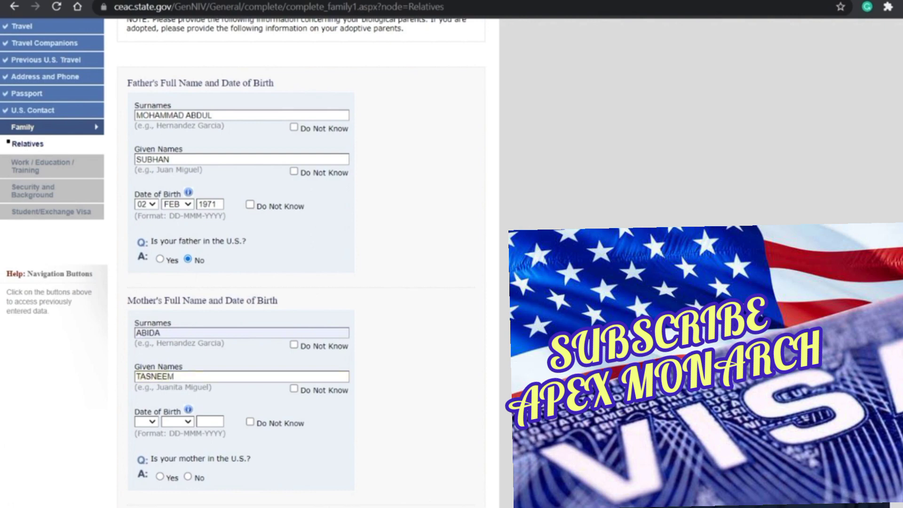
pyautogui.write('02')
pyautogui.write('10')
pyautogui.press('Tab')
pyautogui.write('nov')
pyautogui.write('10')
pyautogui.write('75')
pyautogui.scroll(-4, 188, 329)
pyautogui.click(188, 310)
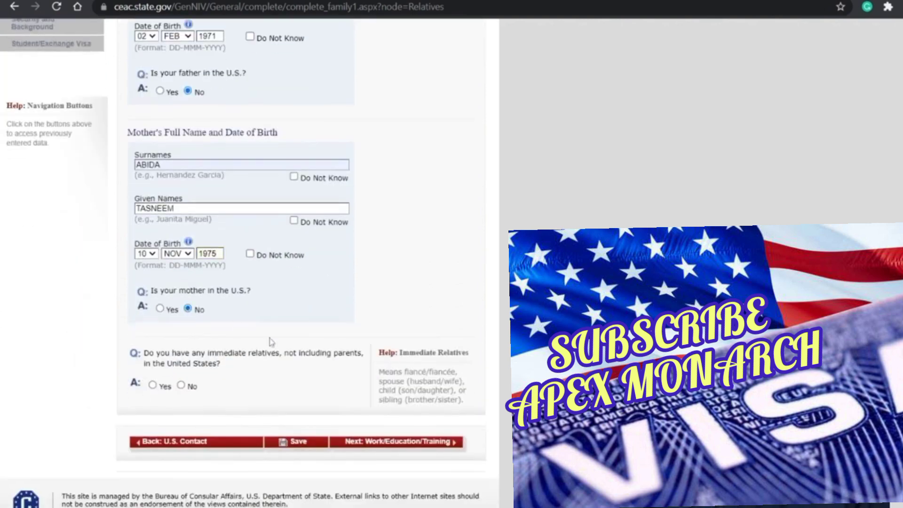
# Step: Answer No to immediate relatives in the U.S. and try advancing to Work/Education/Training
pyautogui.scroll(-1, 285, 351)
pyautogui.scroll(1, 210, 357)
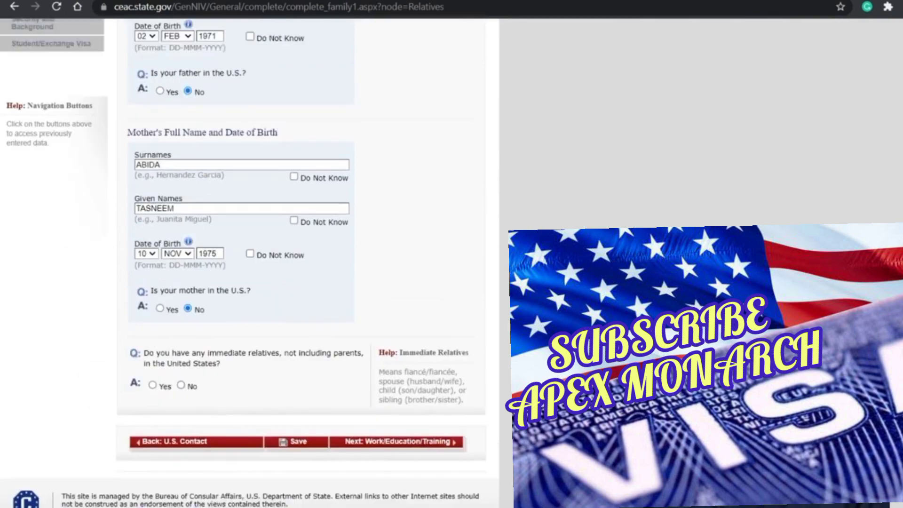
pyautogui.click(181, 386)
pyautogui.scroll(3, 314, 455)
pyautogui.scroll(-5, 314, 454)
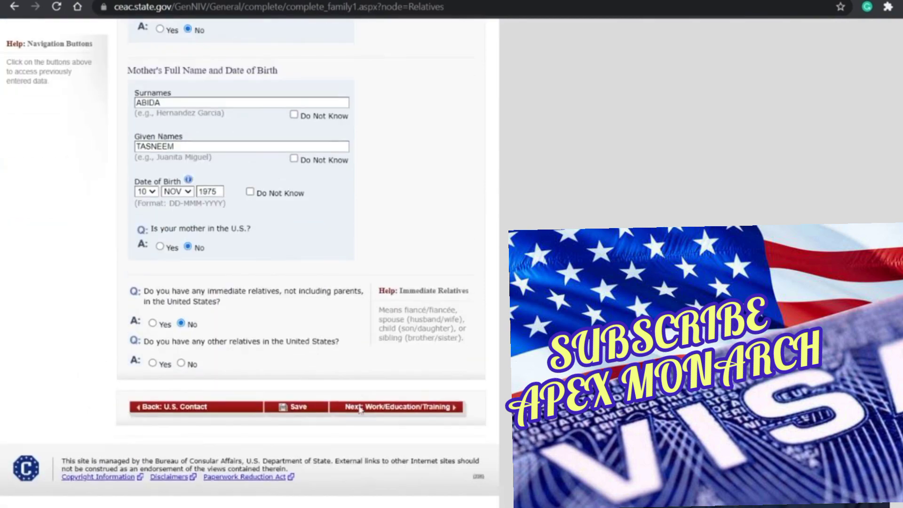
pyautogui.click(374, 407)
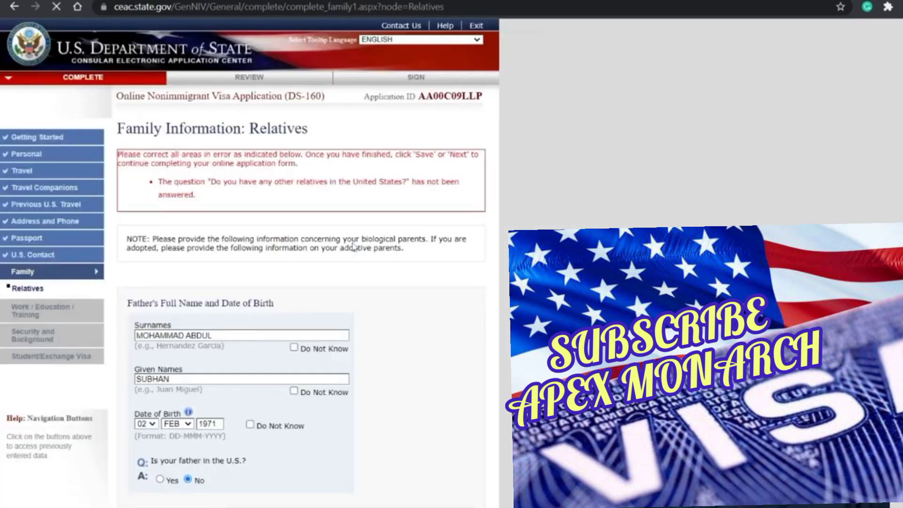
# Step: Mark No for other relatives in the United States, save, and continue to Work/Education/Training
pyautogui.scroll(-9, 303, 236)
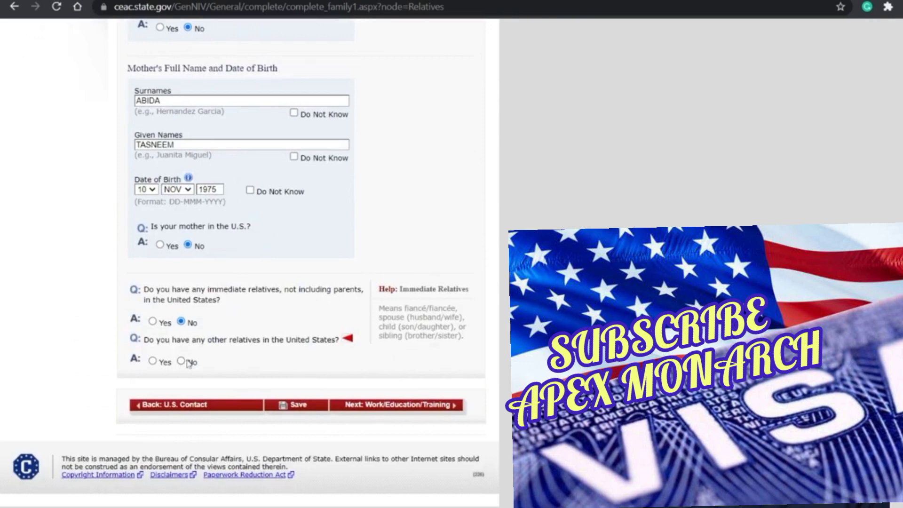
pyautogui.click(181, 361)
pyautogui.click(298, 405)
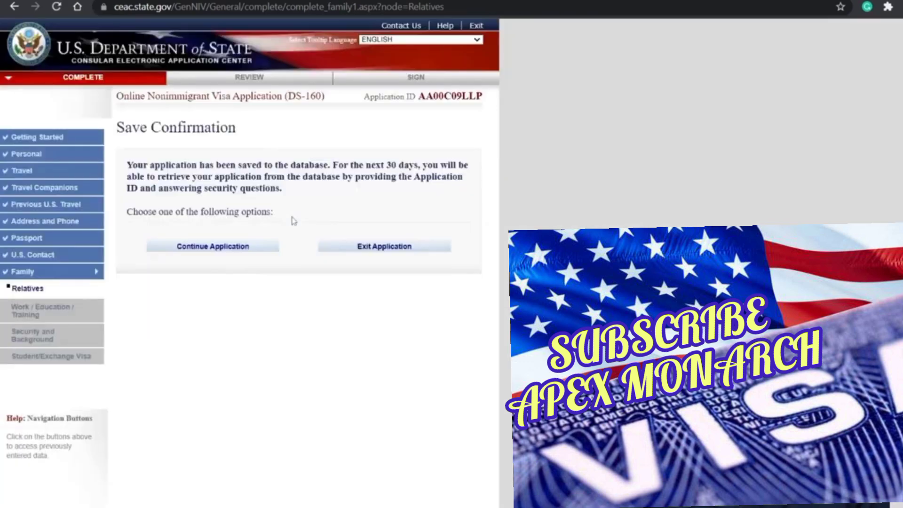
pyautogui.click(235, 246)
pyautogui.scroll(-8, 328, 200)
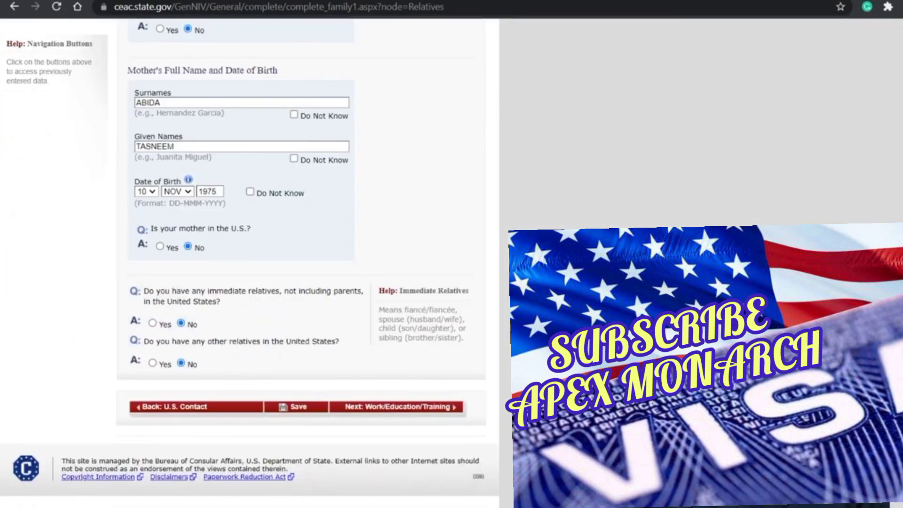
pyautogui.click(385, 407)
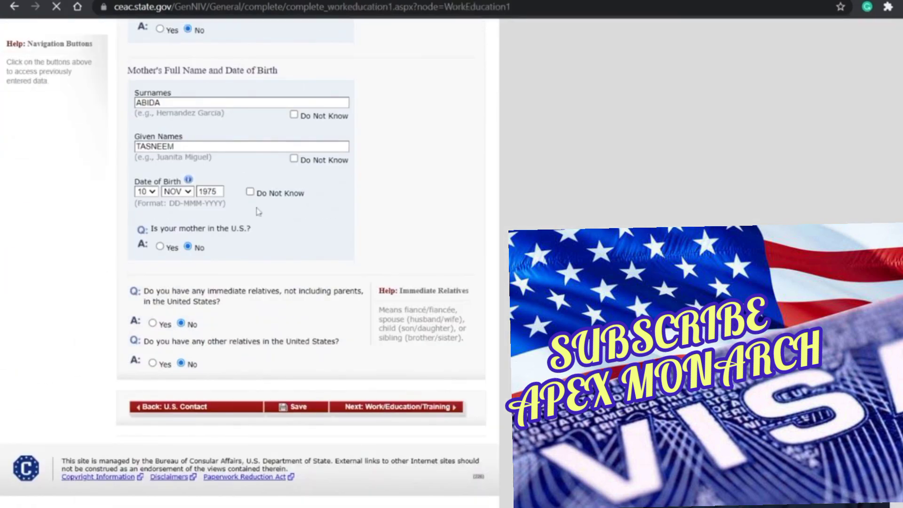
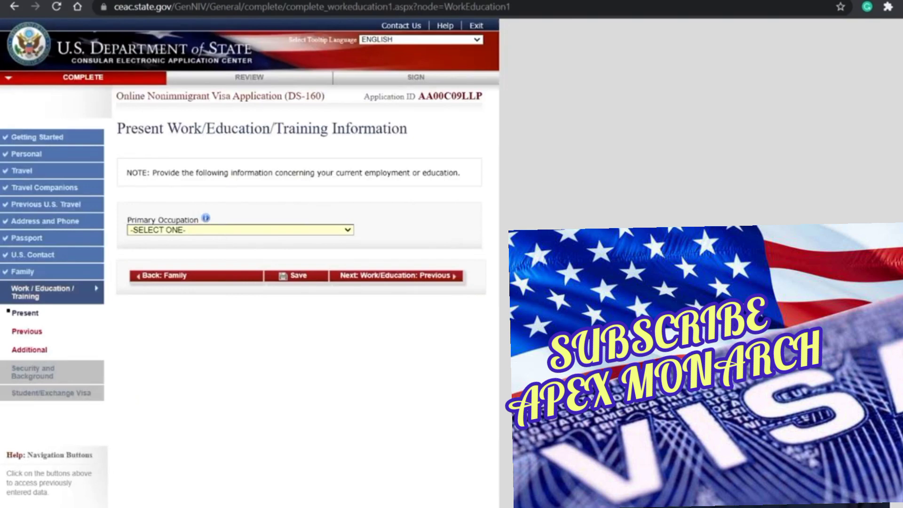
# Step: Set the primary occupation to ENGINEERING
pyautogui.press('s')
pyautogui.press('t')
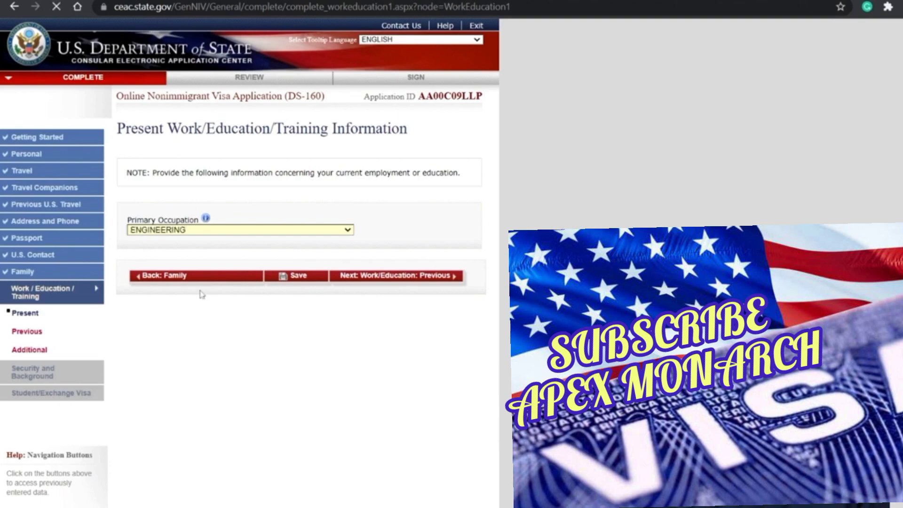
pyautogui.click(278, 281)
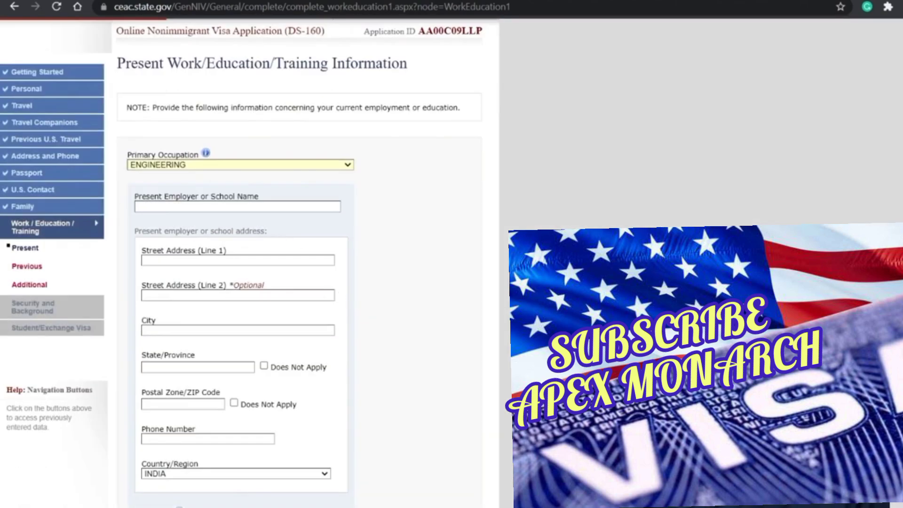
# Step: Enter present employer BIRLASOFT LIMITED with its street address, city BANGALORE and state KARNATAKA
pyautogui.click(237, 207)
pyautogui.write('BIRLASOFT LIMITED')
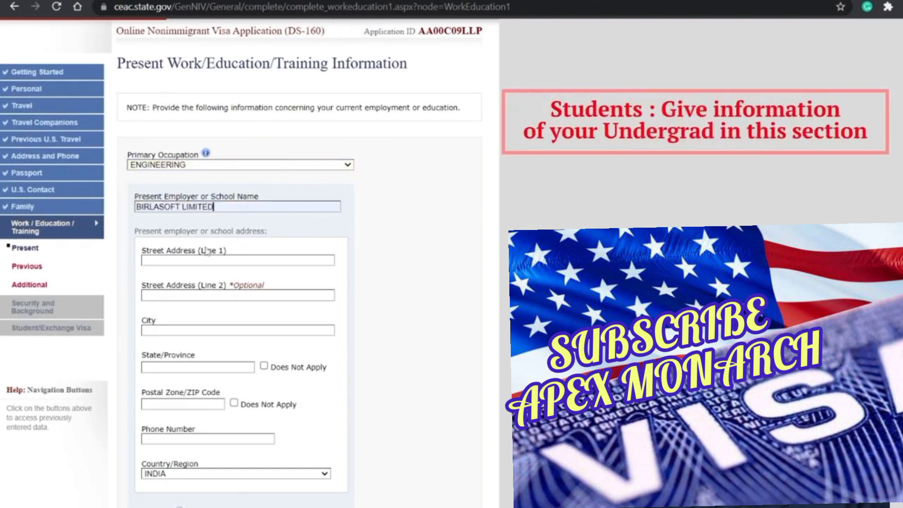
pyautogui.press('Tab')
pyautogui.write('SM')
pyautogui.press('BackSpace')
pyautogui.press('BackSpace')
pyautogui.write('XXXXX')
pyautogui.press('Tab')
pyautogui.press('Tab')
pyautogui.write('BANGALORE')
pyautogui.press('Tab')
pyautogui.write('KARAN')
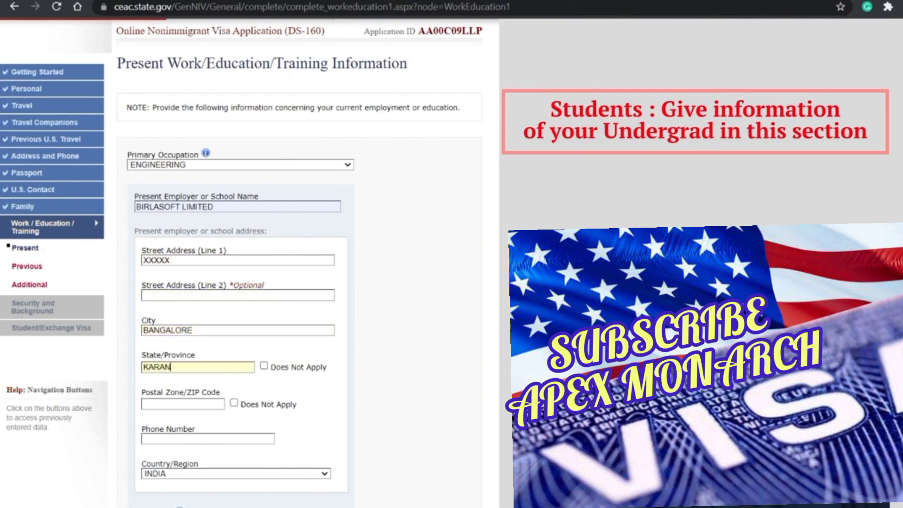
pyautogui.press('BackSpace')
pyautogui.press('BackSpace')
pyautogui.write('NATAKA')
# Step: Fill in the employer's postal code and phone number
pyautogui.press('Tab')
pyautogui.write('56000')
pyautogui.press('Tab')
pyautogui.press('Tab')
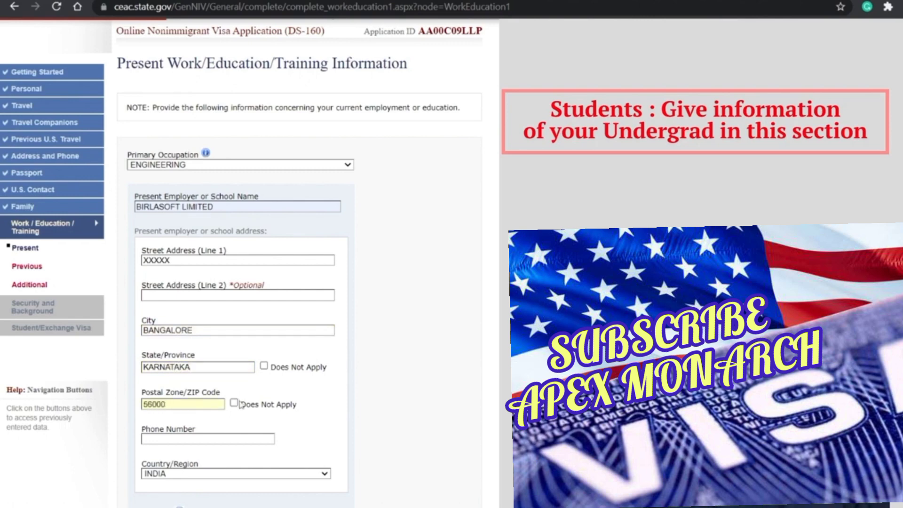
pyautogui.scroll(-2, 229, 262)
pyautogui.write('XXXXXX')
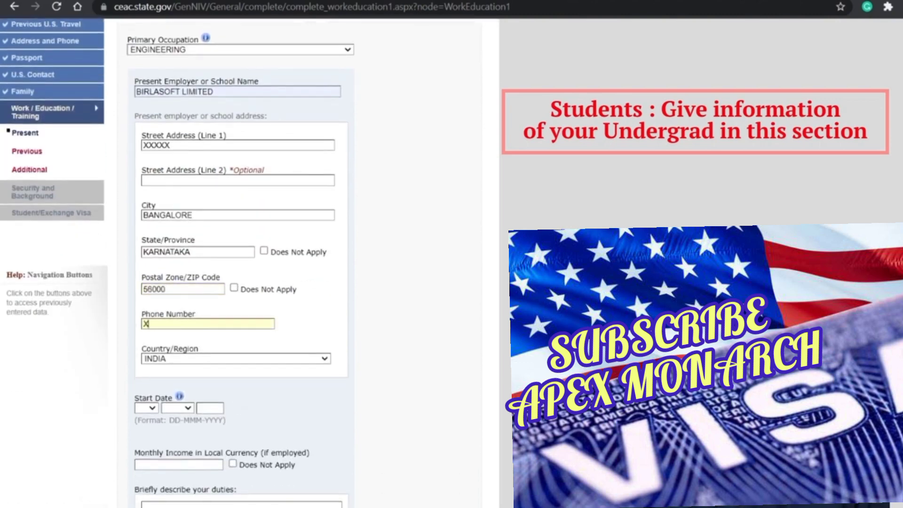
pyautogui.press('BackSpace')
pyautogui.press('BackSpace')
pyautogui.press('BackSpace')
pyautogui.press('BackSpace')
pyautogui.press('BackSpace')
pyautogui.press('BackSpace')
# Step: Set the start date to 09 JAN 2023 and monthly income to 108330
pyautogui.scroll(-2, 153, 326)
pyautogui.click(144, 325)
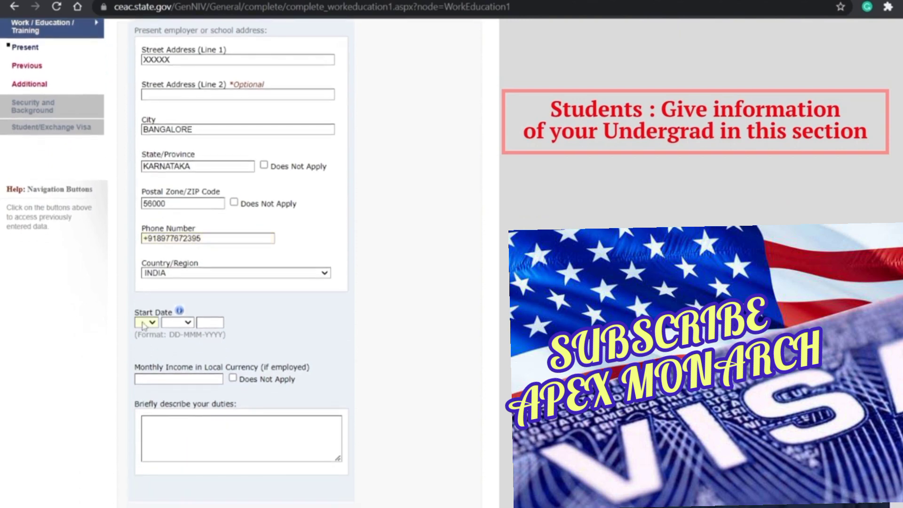
pyautogui.write('09')
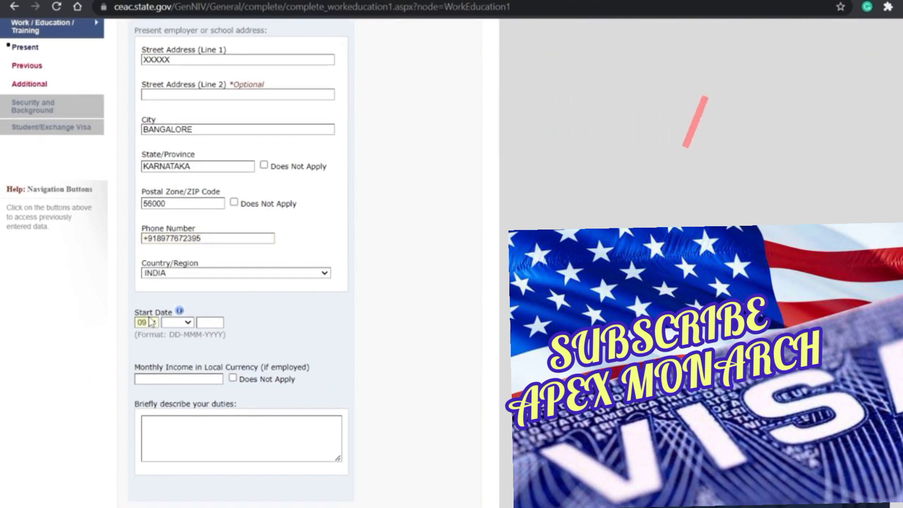
pyautogui.press('Tab')
pyautogui.write('j2020')
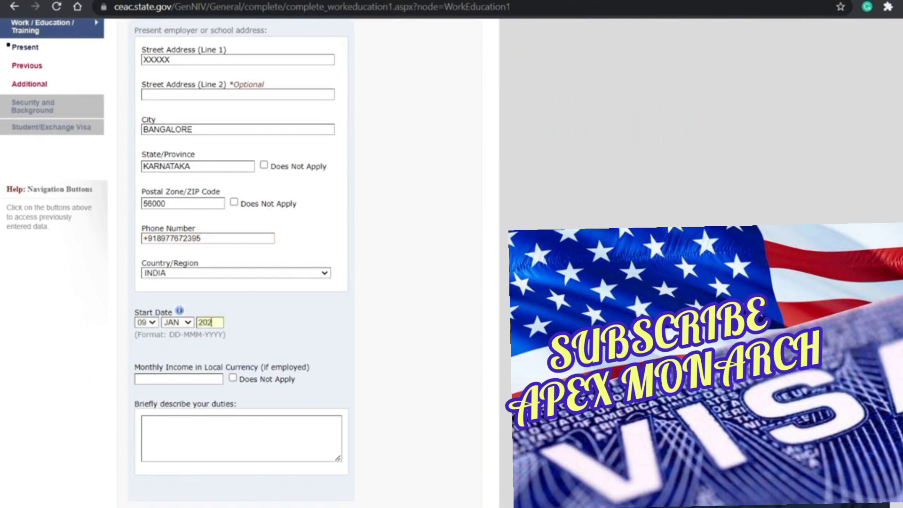
pyautogui.press('Tab')
pyautogui.scroll(-8, 226, 368)
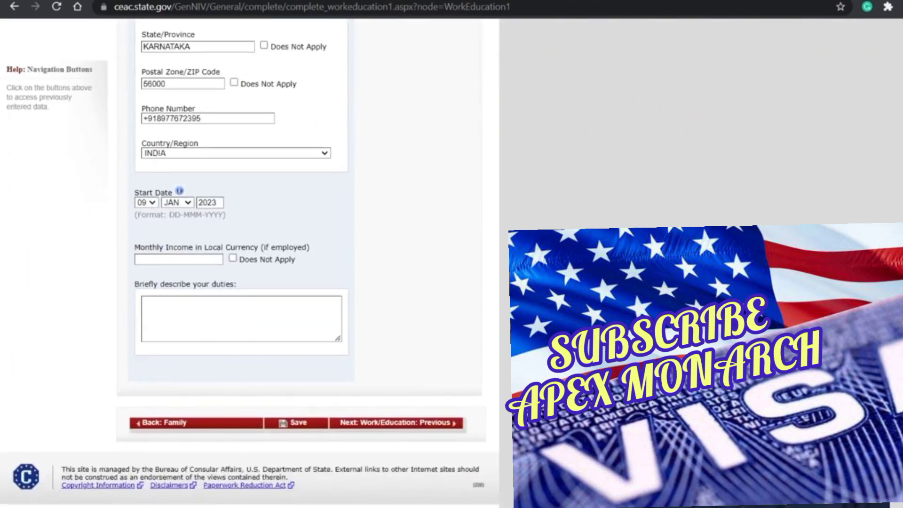
pyautogui.write('108330')
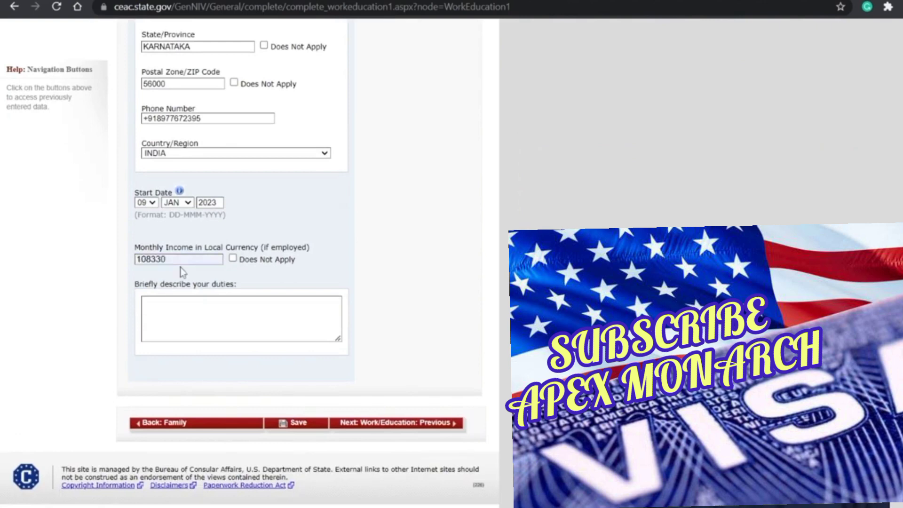
pyautogui.click(181, 270)
# Step: Describe duties as a student pursuing a Bachelors in Computer Science, in the 8th semester
pyautogui.click(190, 305)
pyautogui.write('DUTIES :')
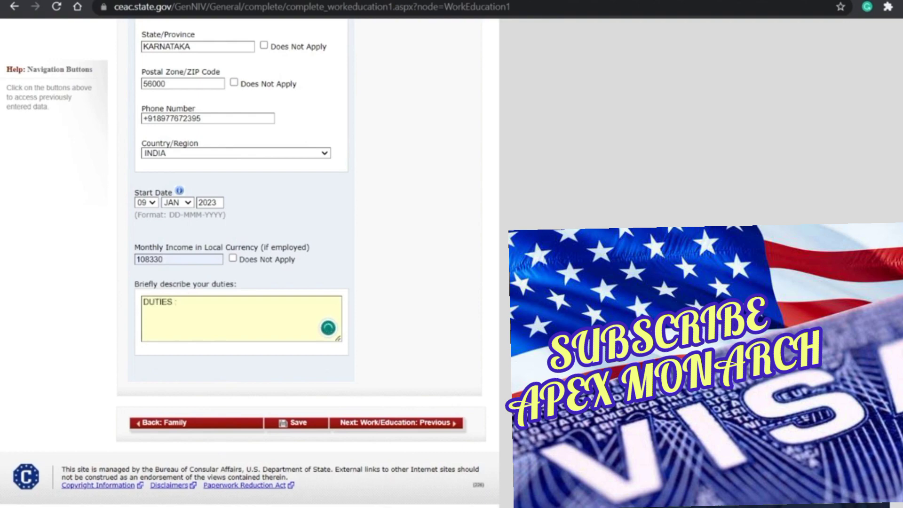
pyautogui.scroll(6, 235, 235)
pyautogui.scroll(-6, 227, 349)
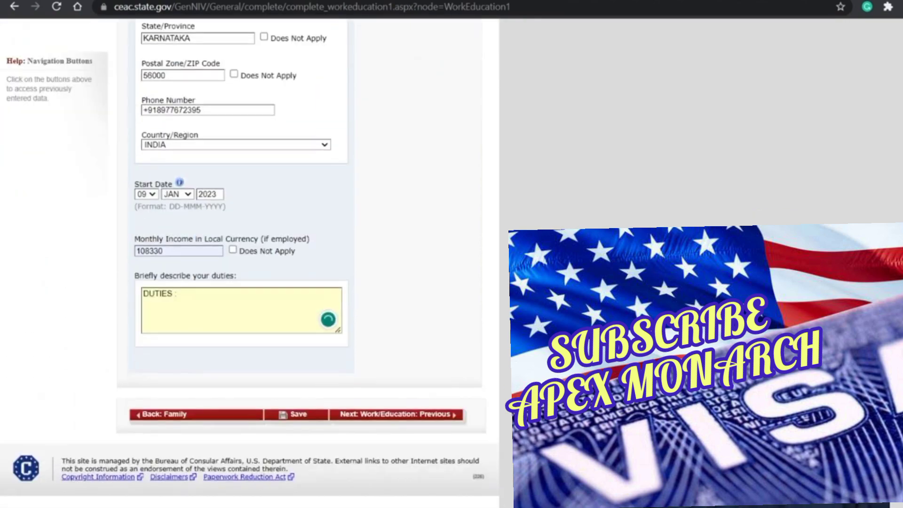
pyautogui.press('Return')
pyautogui.press('Return')
pyautogui.write('STUDENT: CURRENTLYT')
pyautogui.press('BackSpace')
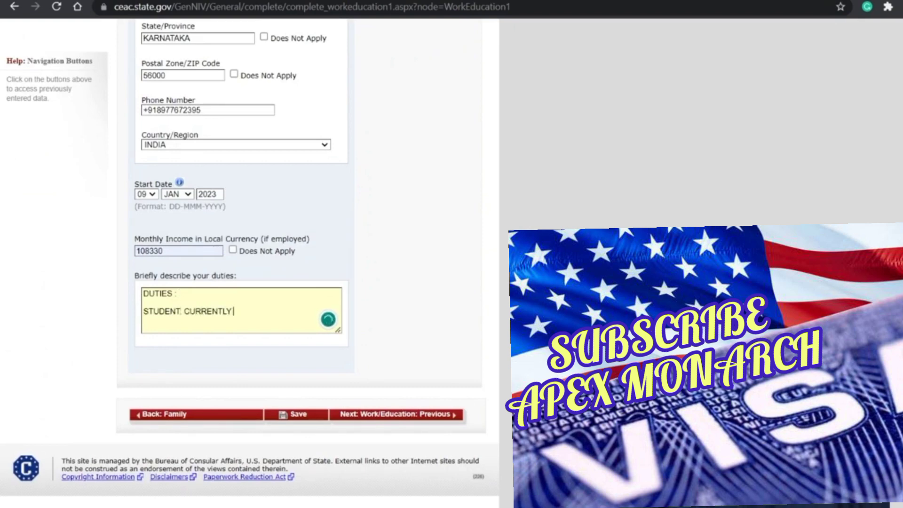
pyautogui.write('PURSUING BACHELORE')
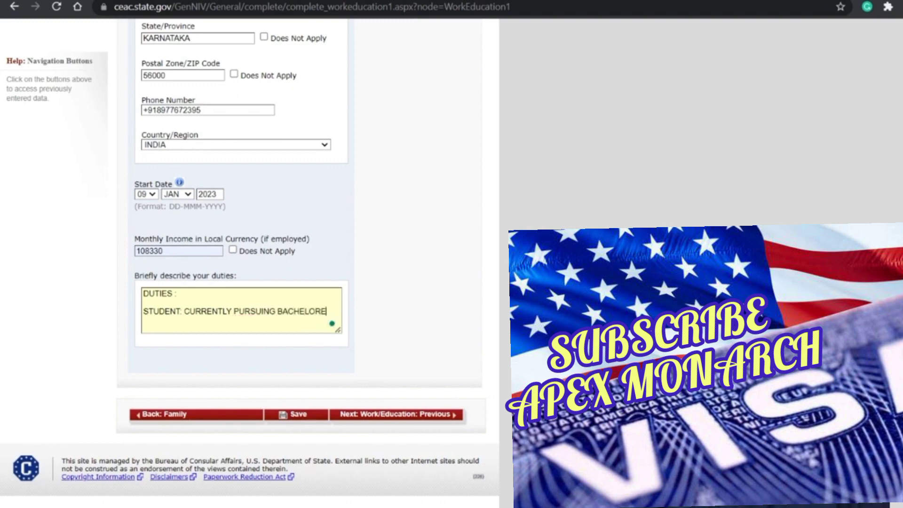
pyautogui.press('BackSpace')
pyautogui.write('S IN COMPUTER SCIENCE. ')
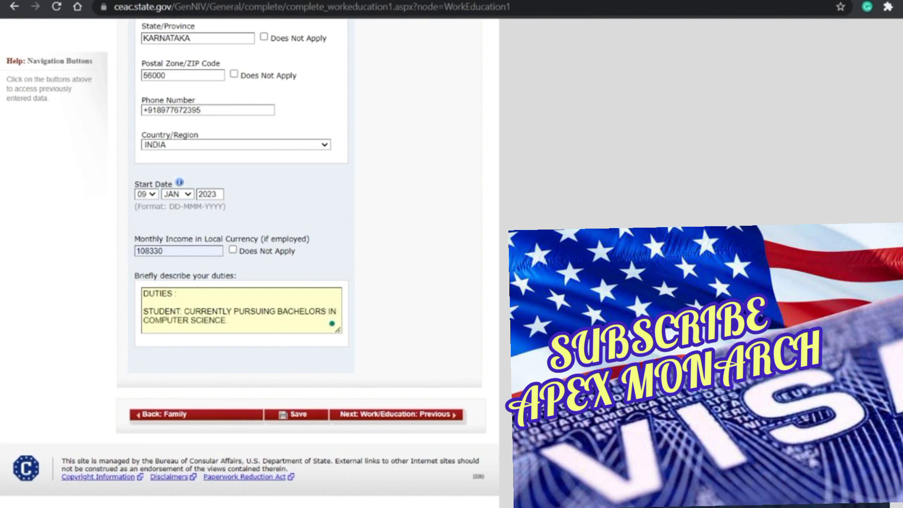
pyautogui.write('AND IN THE')
pyautogui.write(' 8TH SE')
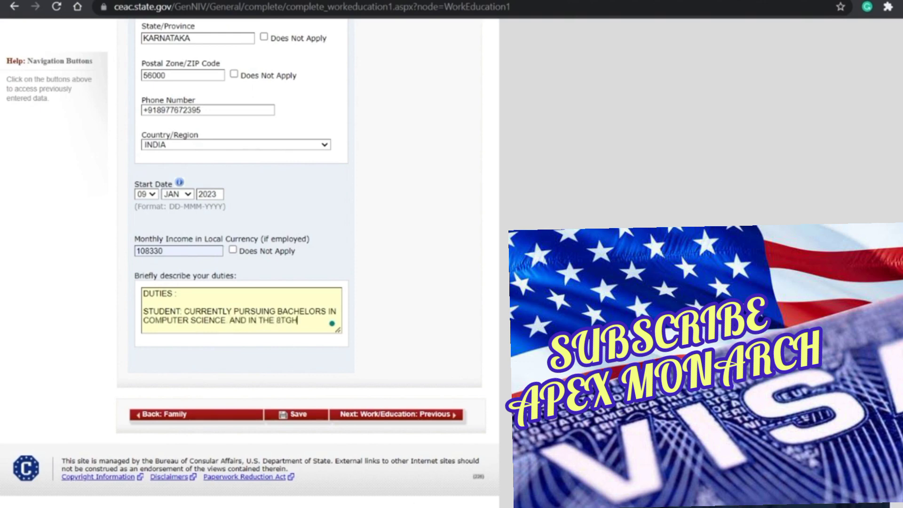
pyautogui.write('MESTER')
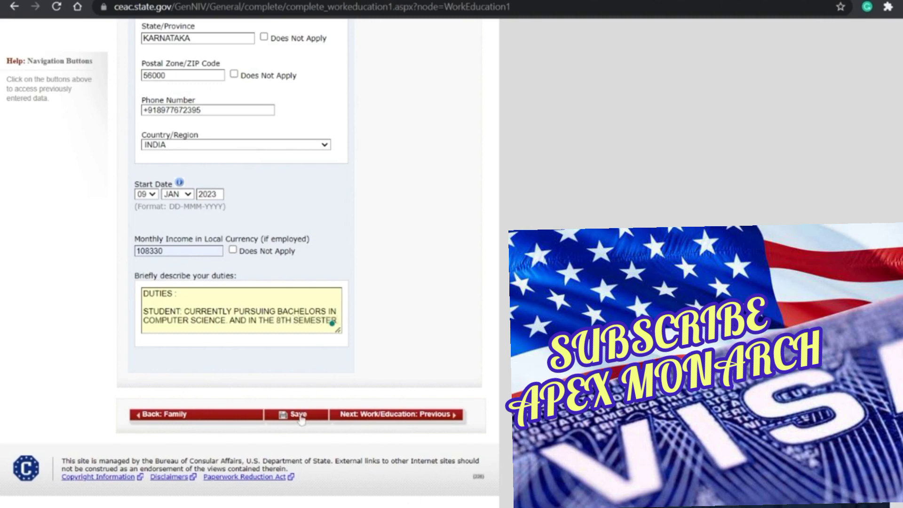
pyautogui.scroll(3, 348, 187)
pyautogui.scroll(-2, 296, 316)
# Step: Save the present work page, continue the application, and go to Work/Education: Previous
pyautogui.click(143, 344)
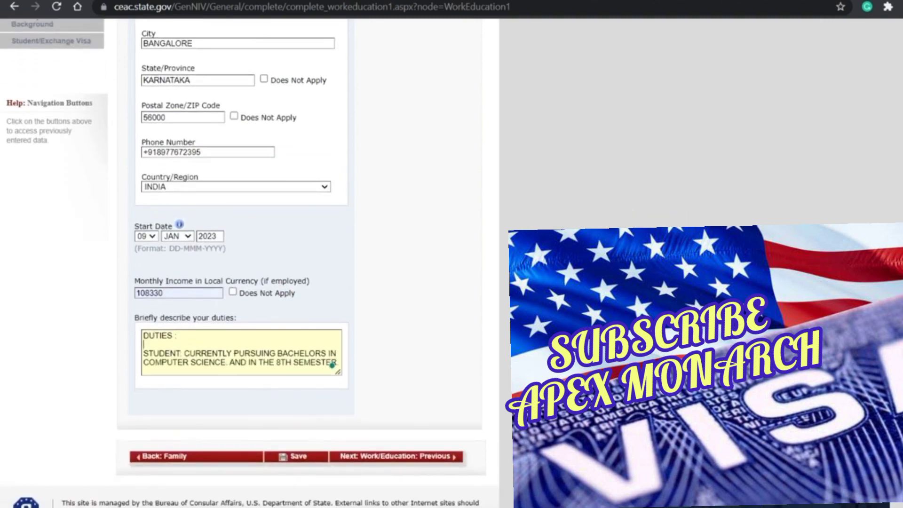
pyautogui.scroll(-1, 253, 405)
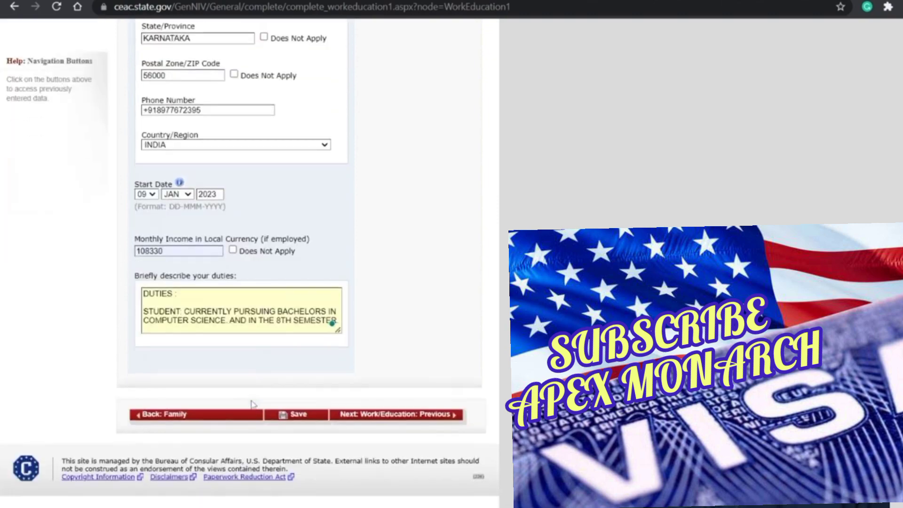
pyautogui.click(295, 414)
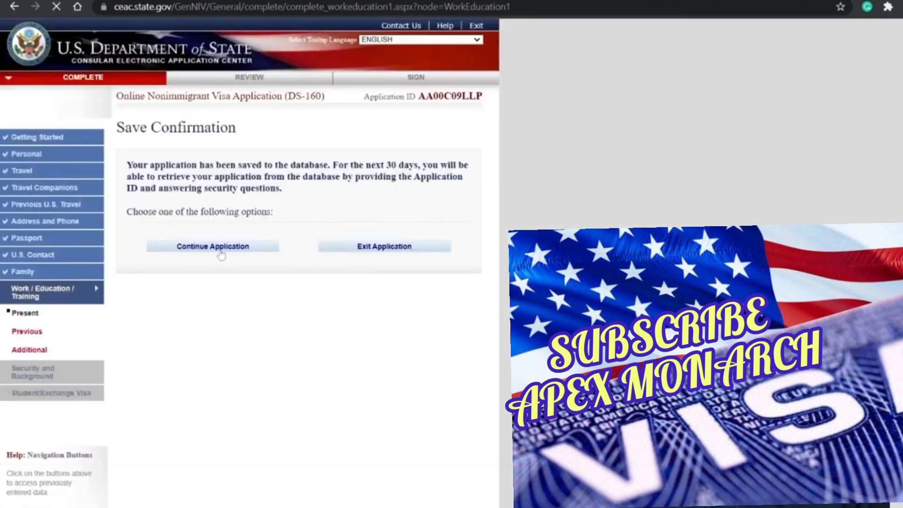
pyautogui.click(220, 252)
pyautogui.scroll(-6, 388, 410)
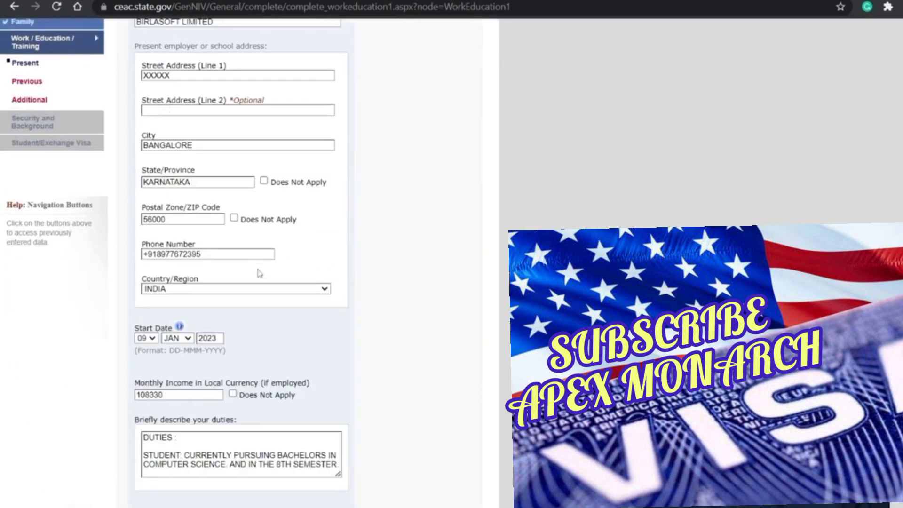
pyautogui.scroll(-2, 388, 410)
pyautogui.click(378, 417)
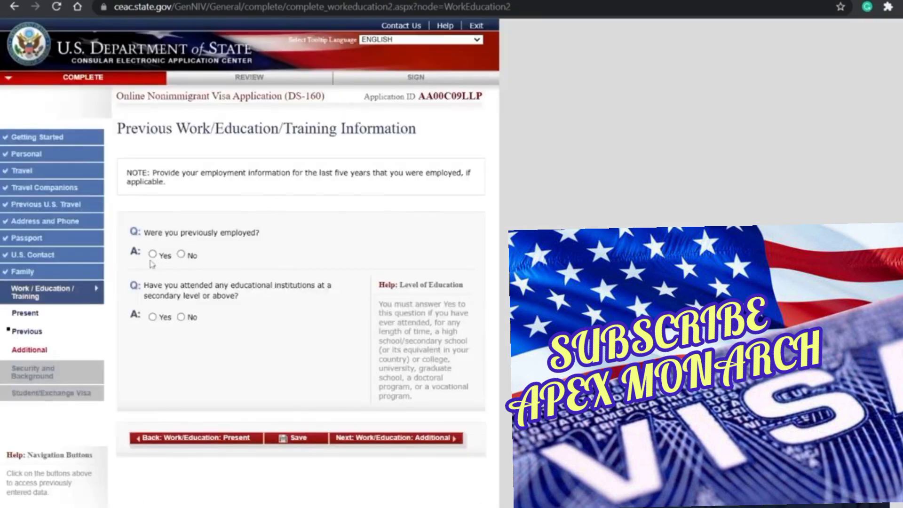
# Step: Answer Yes to previous employment and enter employer SCHNEIDER ELECTRIC PRIVATE LIMITED
pyautogui.click(152, 255)
pyautogui.click(169, 305)
pyautogui.write('S')
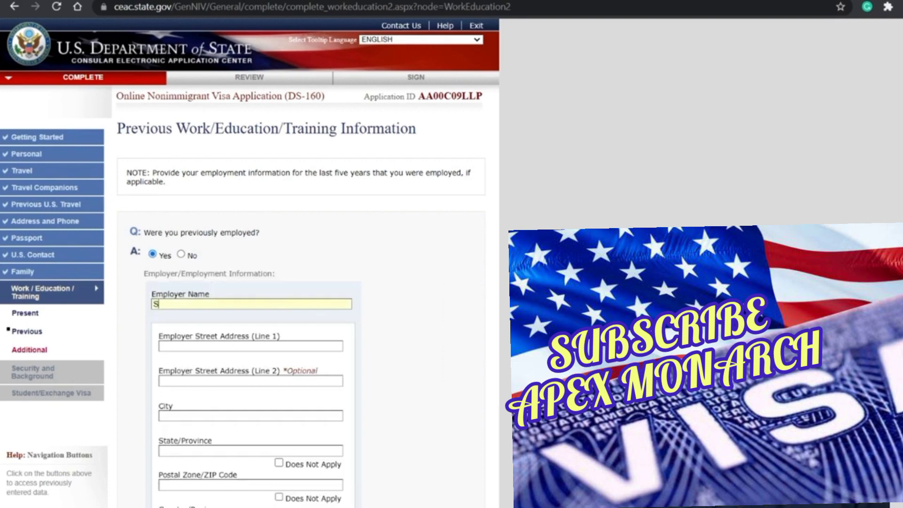
pyautogui.click(253, 333)
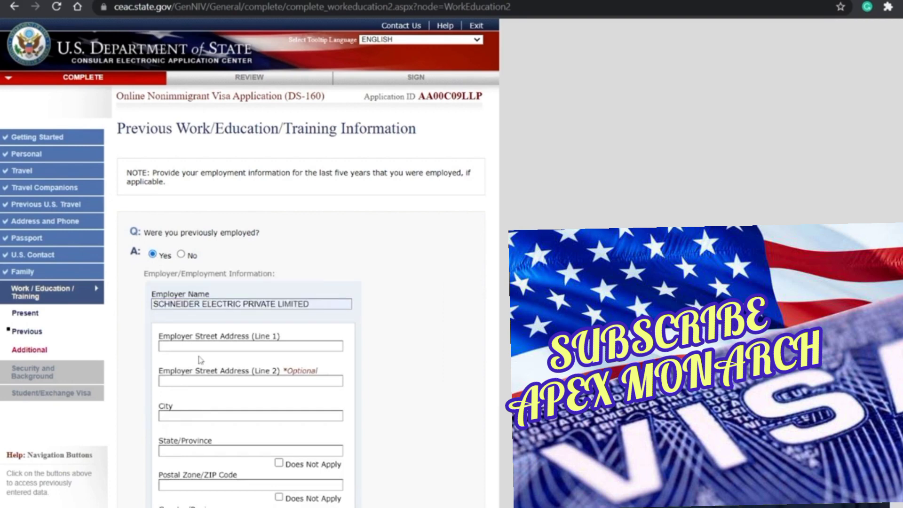
# Step: Enter the previous employer's street address, city BANGALORE and state KARNATAKA
pyautogui.write('MA')
pyautogui.press('BackSpace')
pyautogui.write('XXXXXX')
pyautogui.press('Tab')
pyautogui.press('Tab')
pyautogui.press('Tab')
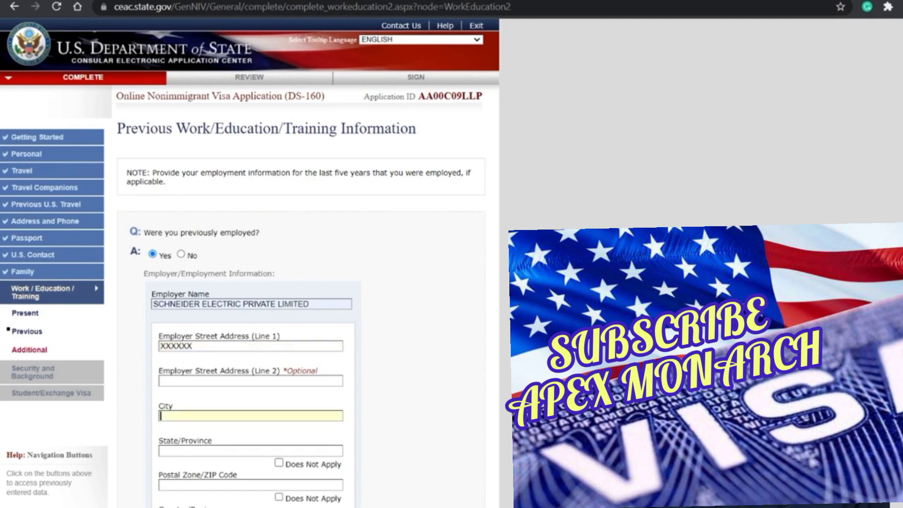
pyautogui.click(201, 420)
pyautogui.write('BANGALORE')
pyautogui.press('Tab')
pyautogui.write('KARAN')
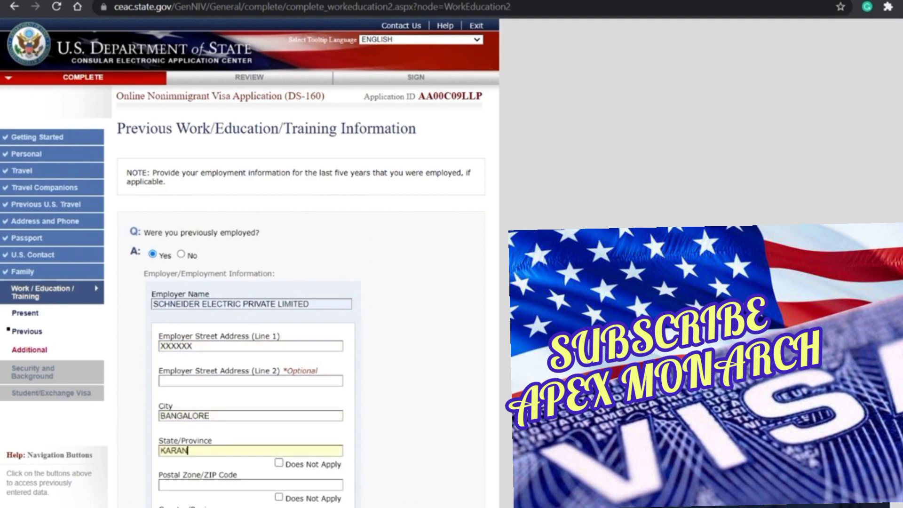
pyautogui.write('ATAKA')
pyautogui.press('Left')
pyautogui.press('Left')
pyautogui.press('Left')
pyautogui.press('Left')
pyautogui.press('Left')
pyautogui.press('Left')
pyautogui.press('Left')
pyautogui.press('BackSpace')
pyautogui.press('Delete')
pyautogui.write('R')
pyautogui.scroll(-3, 178, 380)
# Step: Fill in the previous employer's postal code and telephone number
pyautogui.click(178, 362)
pyautogui.write('5601')
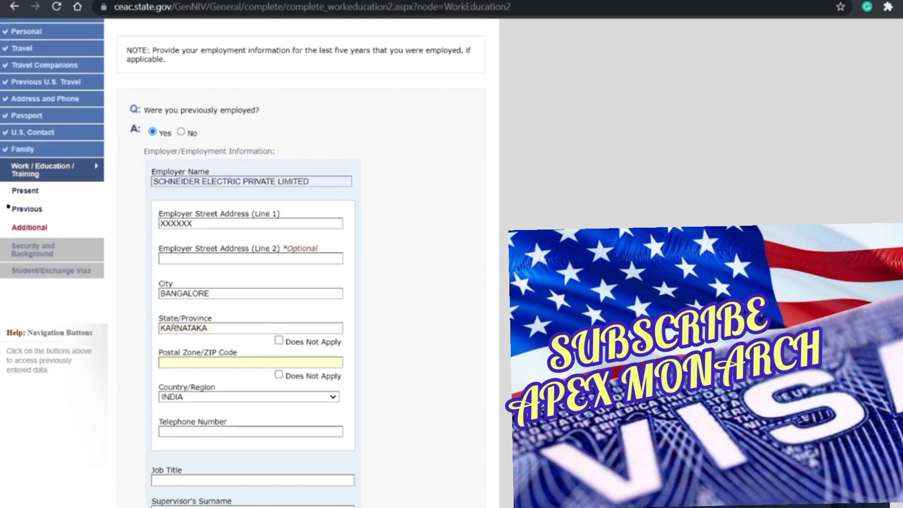
pyautogui.write('4')
pyautogui.scroll(-2, 181, 263)
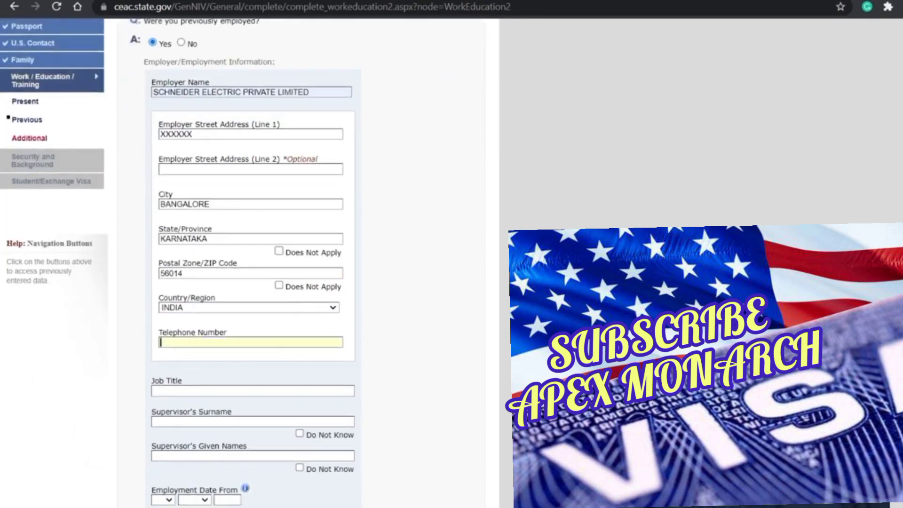
pyautogui.scroll(-2, 181, 262)
# Step: Enter job title ORACLE FUNCTIONAL CONSULTANT and the supervisor's surname and given names
pyautogui.press('Tab')
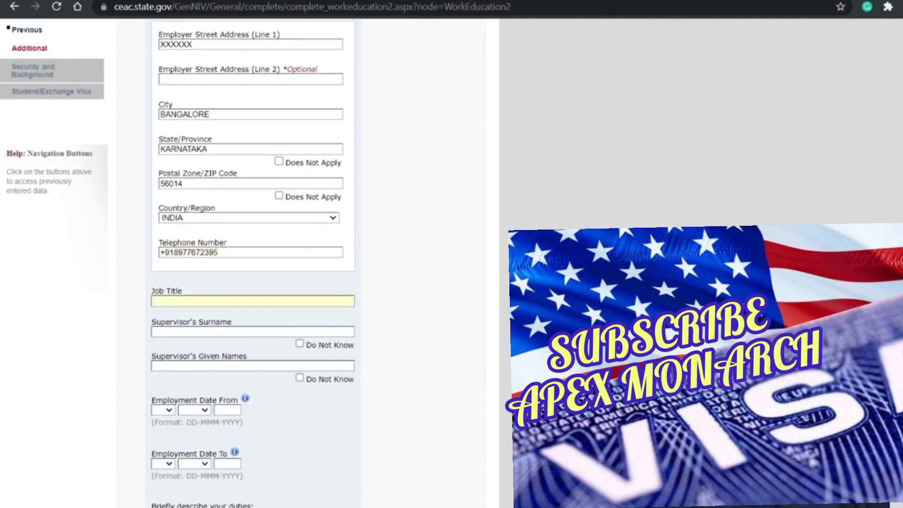
pyautogui.write('ORACLE FUNCTIONAL CONSULTANT')
pyautogui.press('Tab')
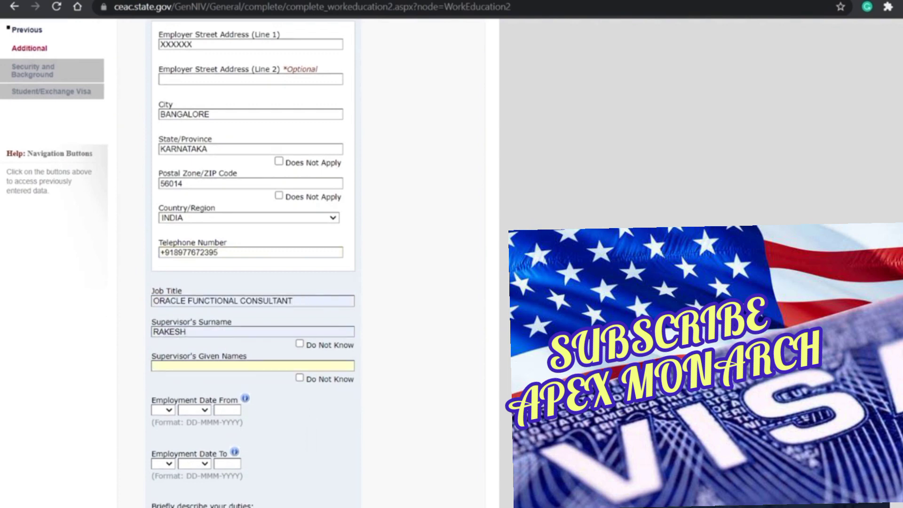
pyautogui.press('Tab')
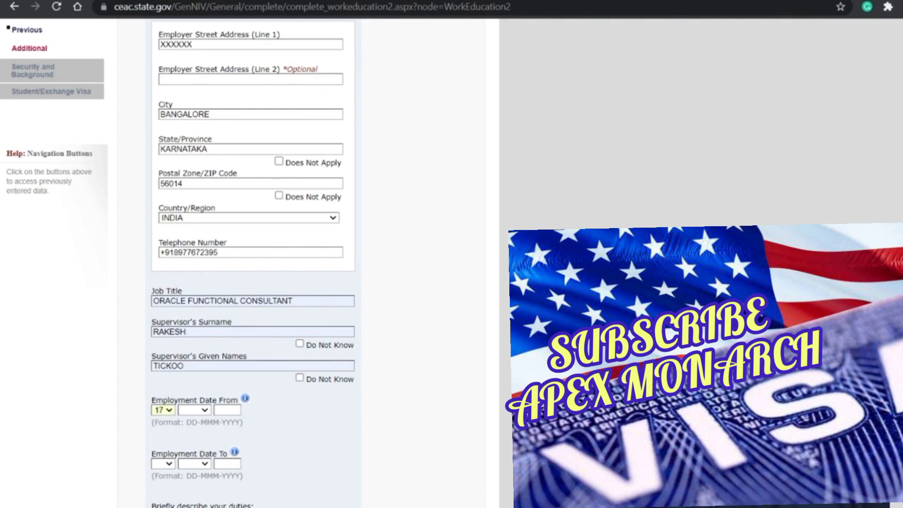
# Step: Set the employment dates from August to 06 JAN 2023 and enter the duties
pyautogui.write('AUG')
pyautogui.write('202')
pyautogui.scroll(-2, 172, 367)
pyautogui.write('01')
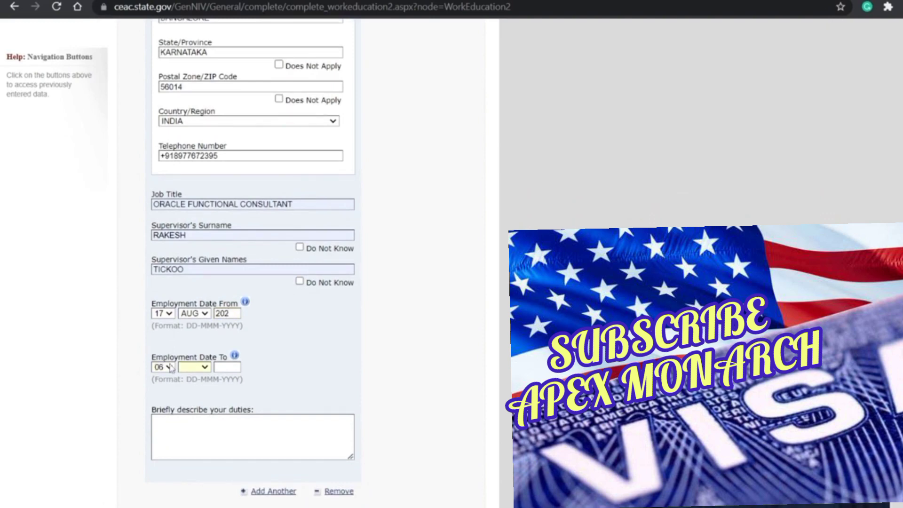
pyautogui.write('JAN')
pyautogui.write('2023')
pyautogui.press('Tab')
pyautogui.write('DUTIES')
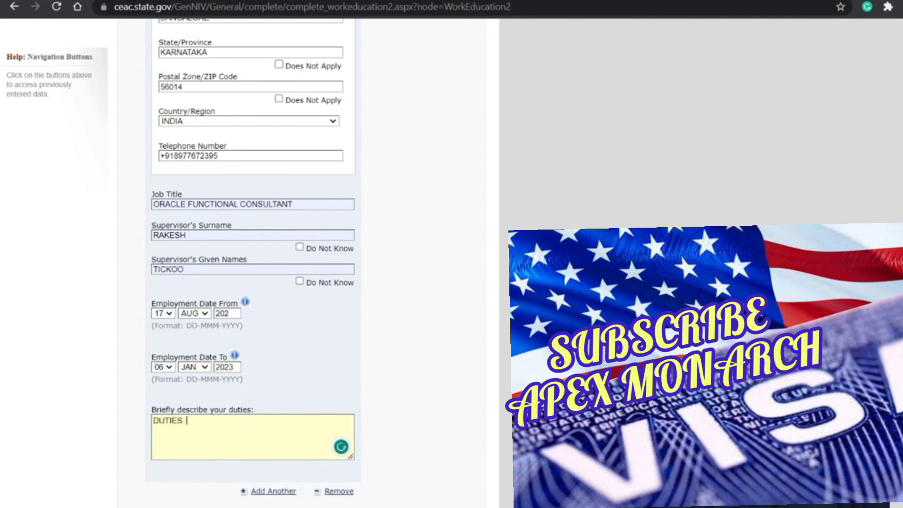
pyautogui.scroll(-5, 302, 377)
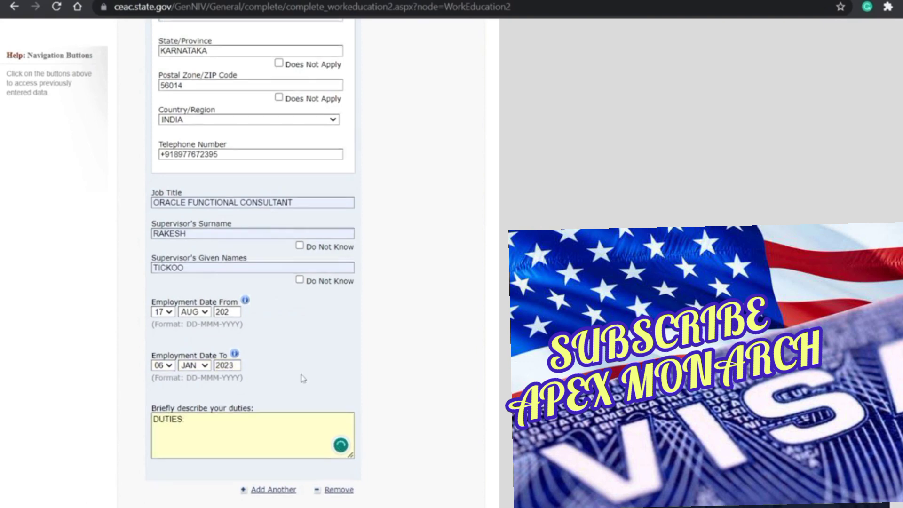
pyautogui.scroll(10, 357, 249)
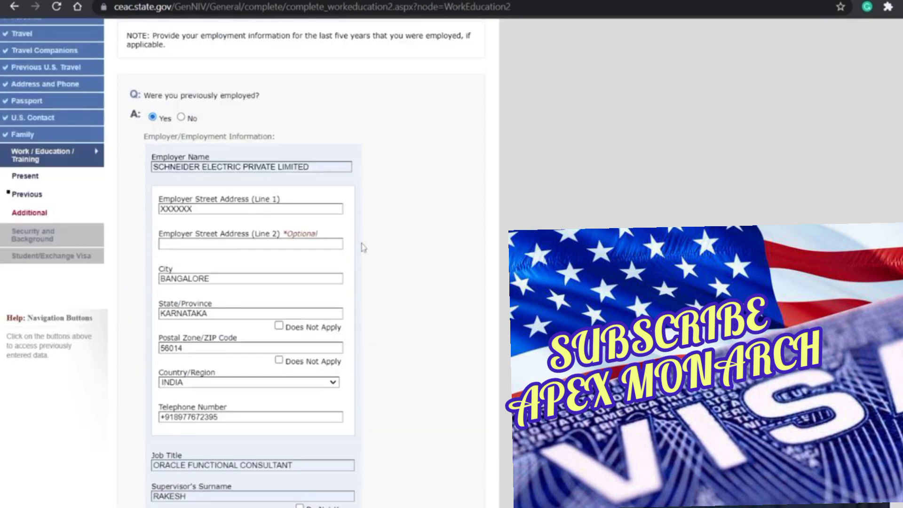
pyautogui.scroll(-5, 271, 154)
pyautogui.scroll(-5, 271, 154)
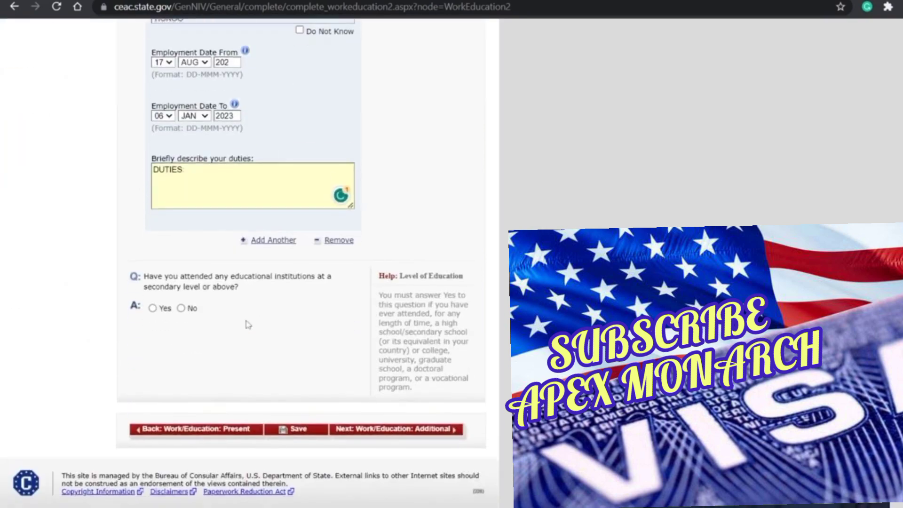
# Step: Answer Yes to education and add MANIPAL INSTITUTE OF TECHNOLOGY in MANIPAL, KARNATAKA with its postal code
pyautogui.click(153, 309)
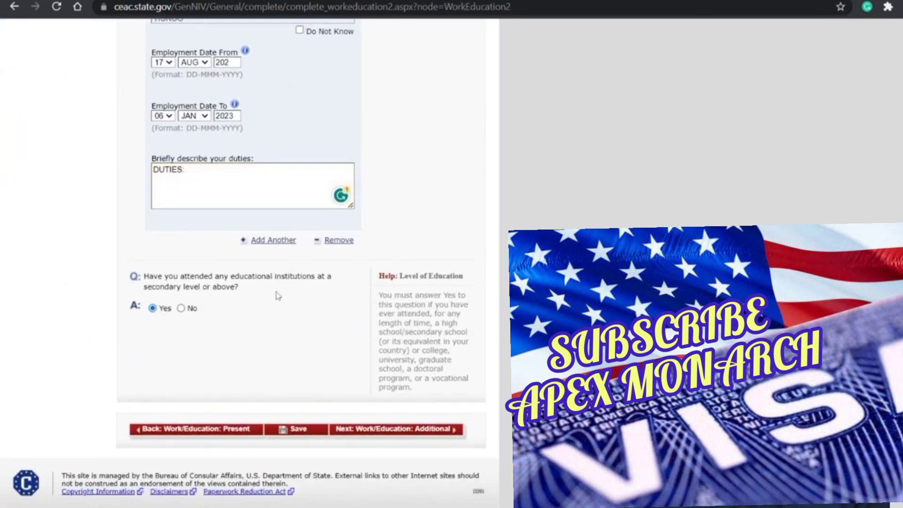
pyautogui.scroll(-1, 277, 296)
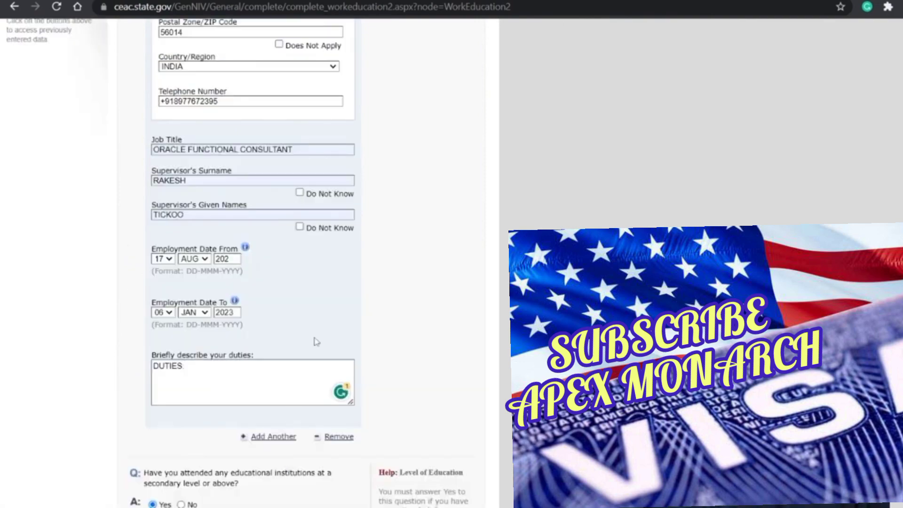
pyautogui.scroll(-7, 314, 337)
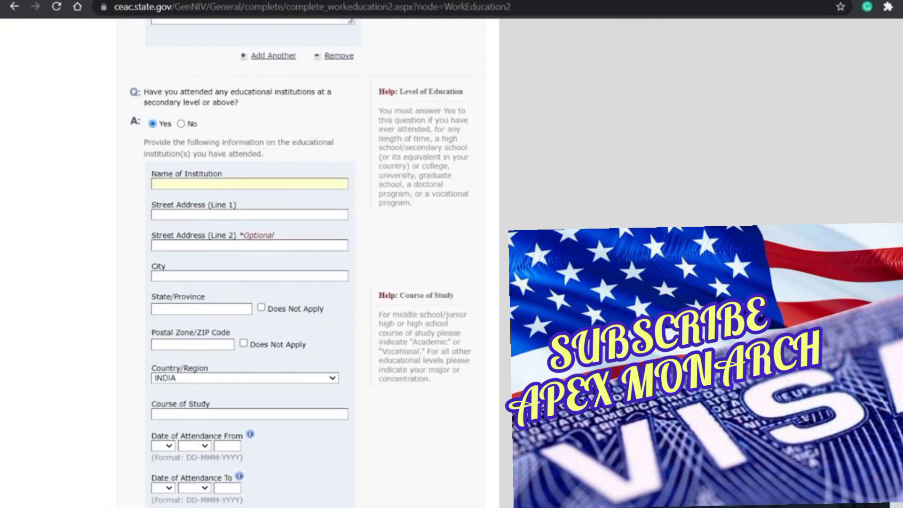
pyautogui.write('MANIPAL INSTITUTE OF TECHNOLOGY')
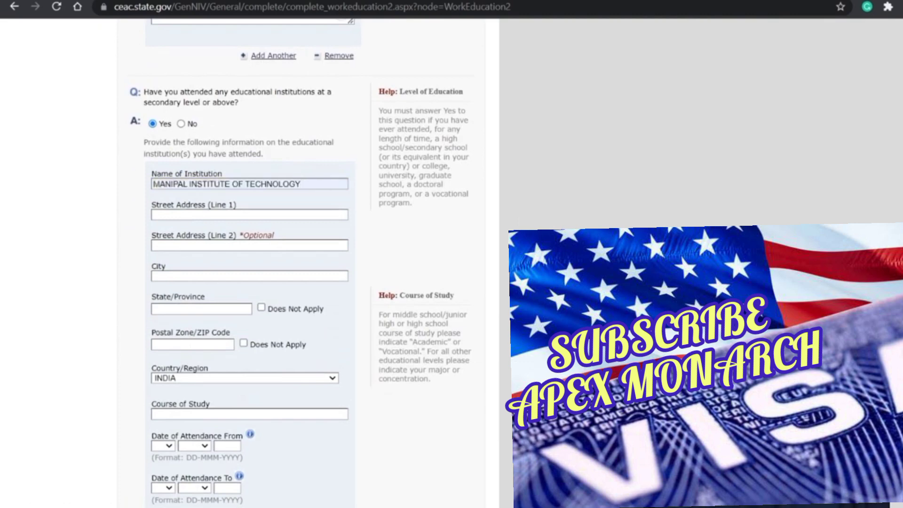
pyautogui.write('XXXXX')
pyautogui.press('Tab')
pyautogui.press('Tab')
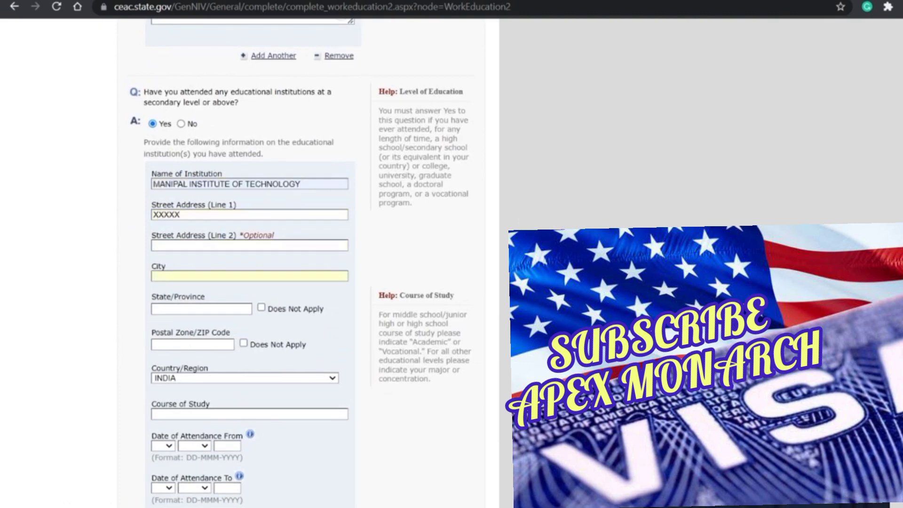
pyautogui.write('MANIPAL')
pyautogui.press('Tab')
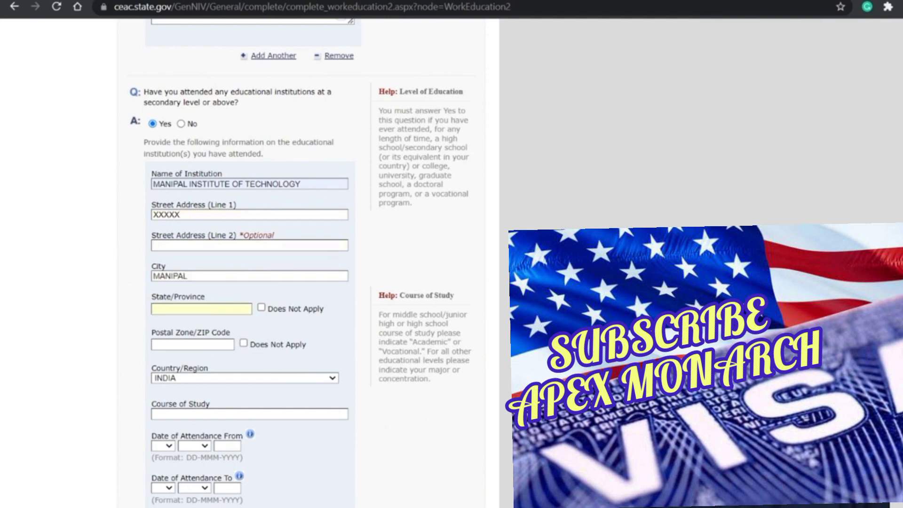
pyautogui.write('KARNATAKA')
pyautogui.write('56014')
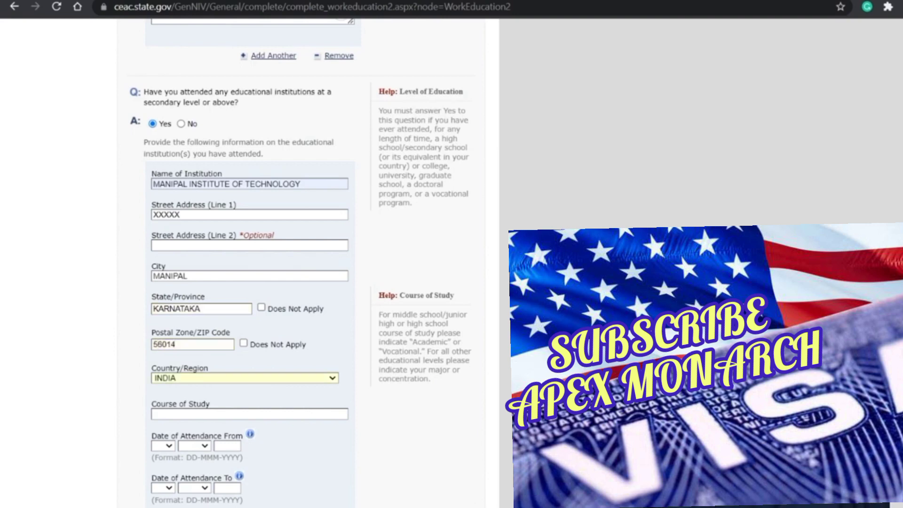
# Step: Set the course of study to BACHELORS IN MECHANICAL ENGINEERING
pyautogui.scroll(-3, 249, 263)
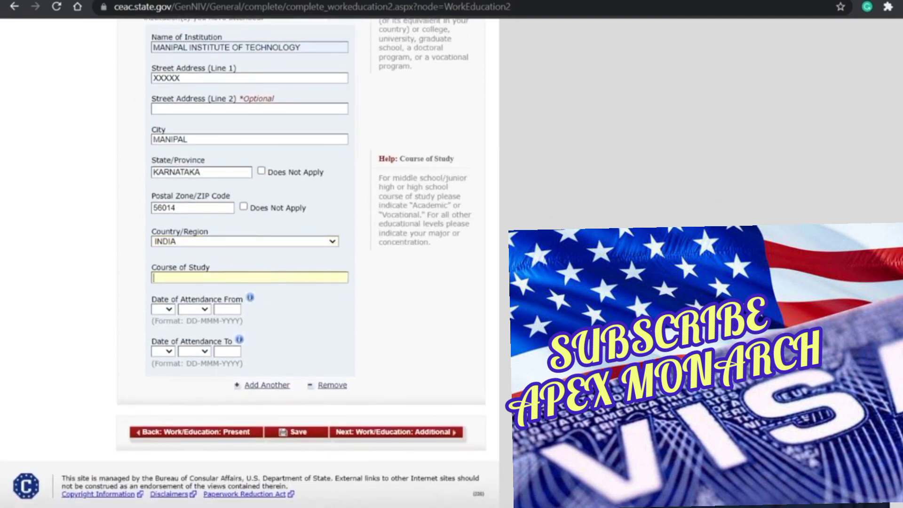
pyautogui.write('ACADEMIC')
pyautogui.press('Tab')
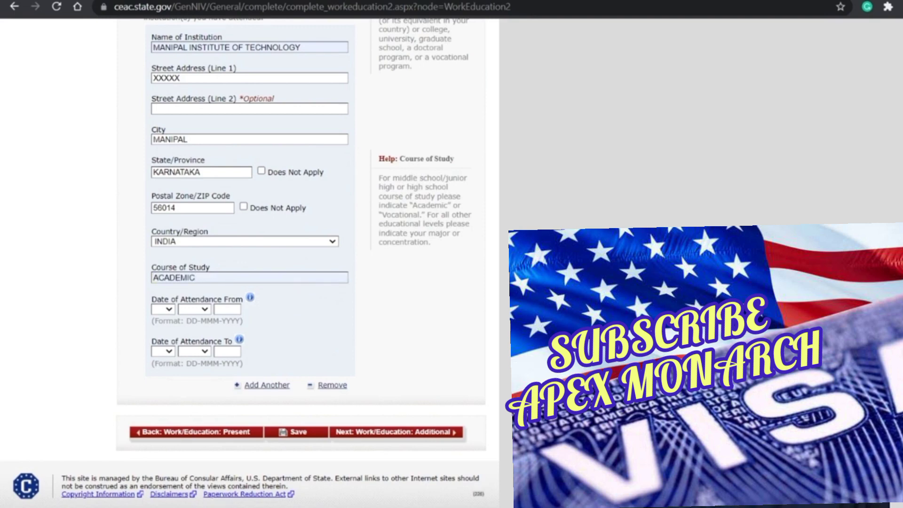
pyautogui.moveTo(379, 178); pyautogui.dragTo(441, 253)
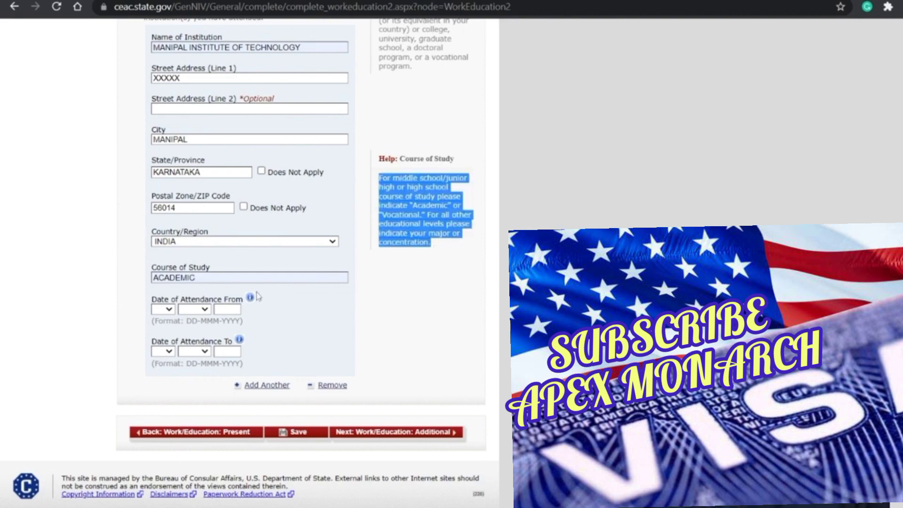
pyautogui.click(286, 317)
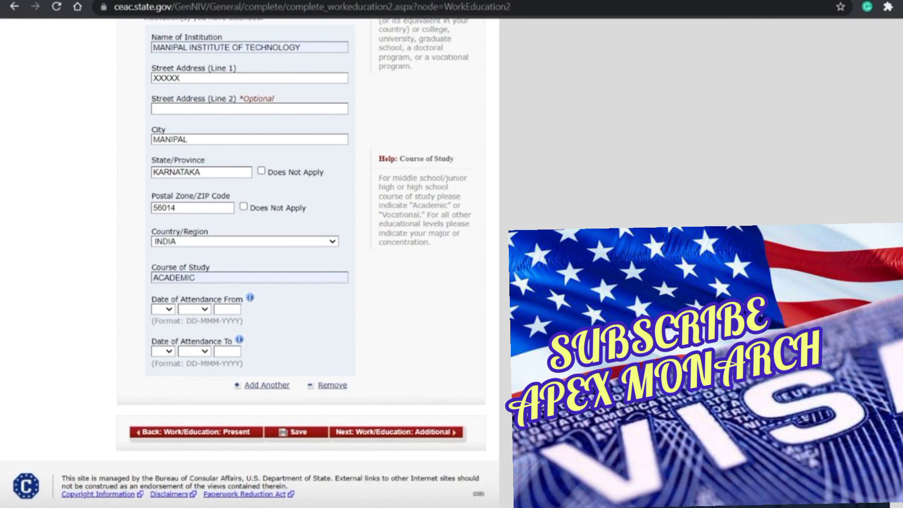
pyautogui.moveTo(196, 278); pyautogui.dragTo(152, 285)
pyautogui.press('BackSpace')
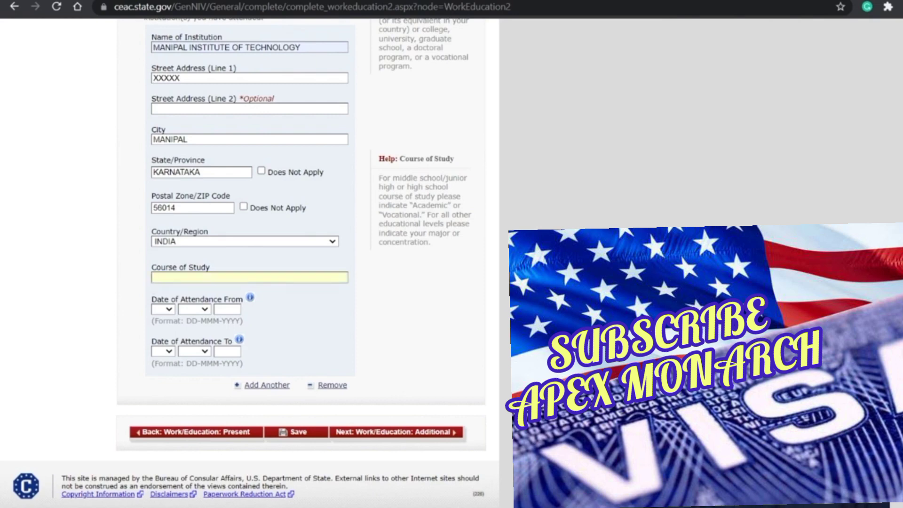
pyautogui.write('BACHELORS IN MECHANICAL')
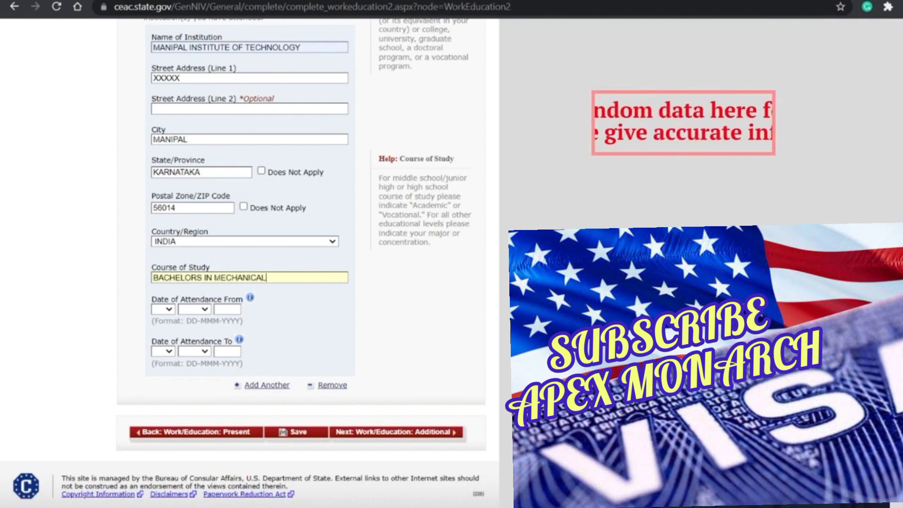
pyautogui.write(' ENGINEERING')
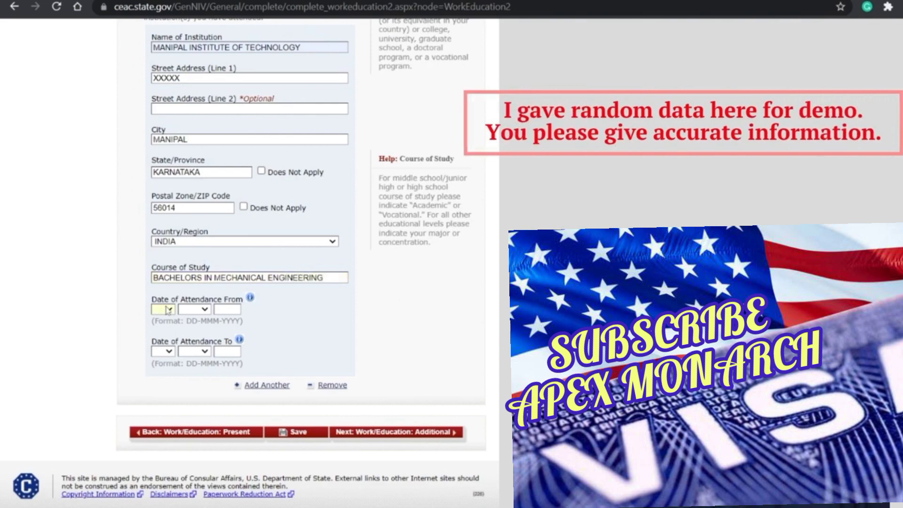
pyautogui.write('03')
# Step: Enter attendance dates from August 2016 to June 2020 and submit the page
pyautogui.press('Tab')
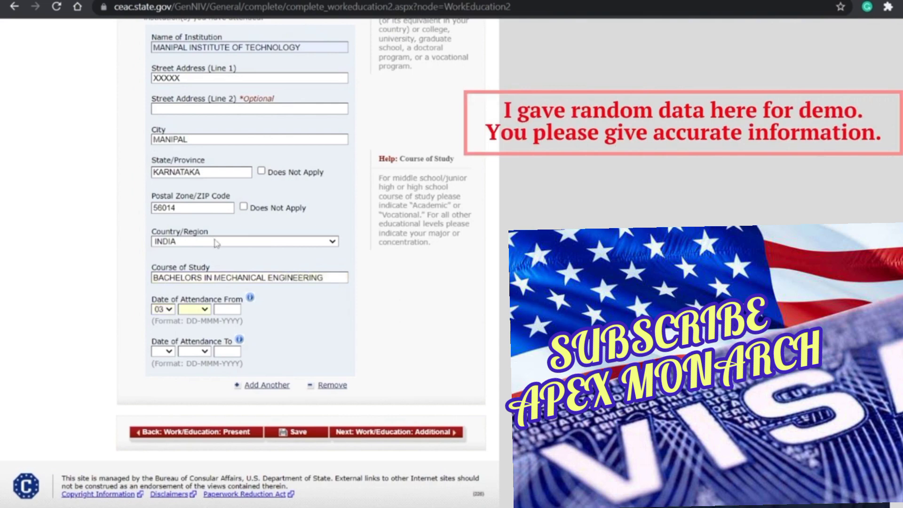
pyautogui.write('aug')
pyautogui.press('Tab')
pyautogui.write('202')
pyautogui.write('6')
pyautogui.write('01')
pyautogui.write('jun')
pyautogui.write('2020')
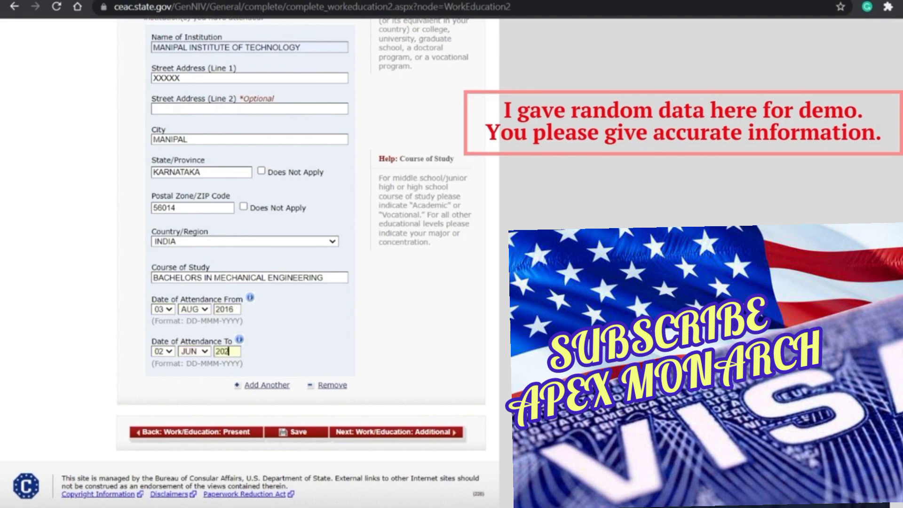
pyautogui.scroll(2, 356, 329)
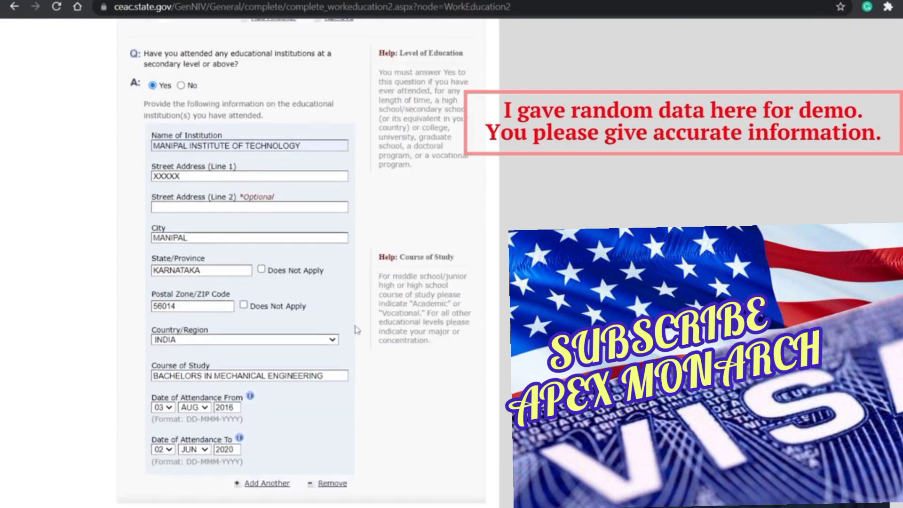
pyautogui.scroll(-1, 239, 288)
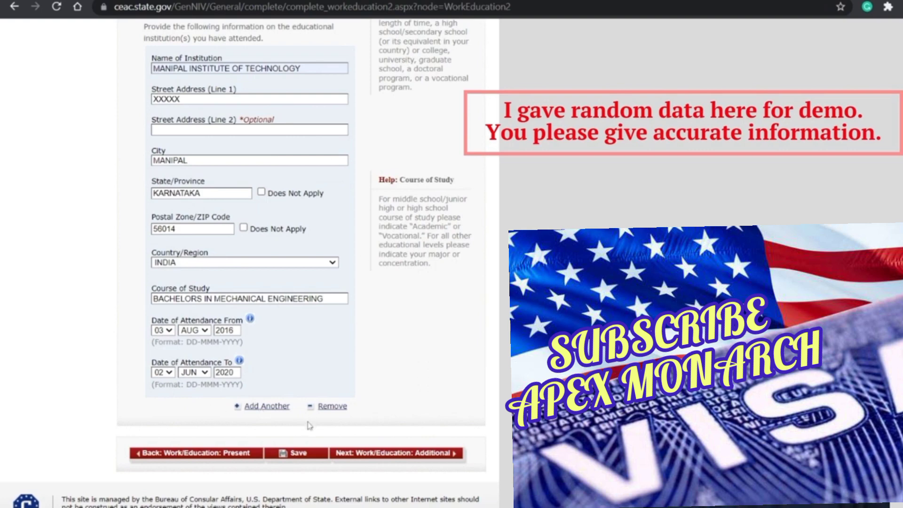
pyautogui.click(360, 453)
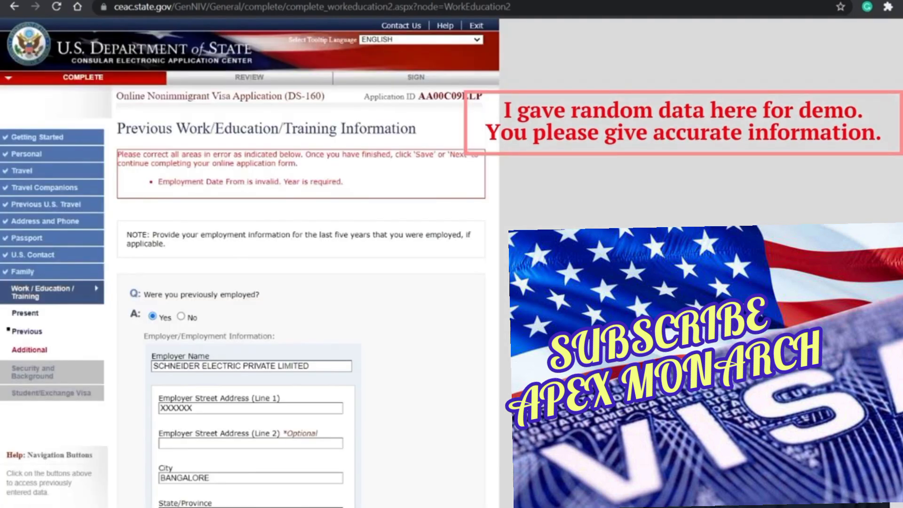
# Step: Save the Previous Work/Education page again, continue the application, and scroll to the bottom buttons
pyautogui.scroll(-10, 241, 267)
pyautogui.scroll(7, 241, 268)
pyautogui.scroll(1, 241, 268)
pyautogui.scroll(-5, 241, 268)
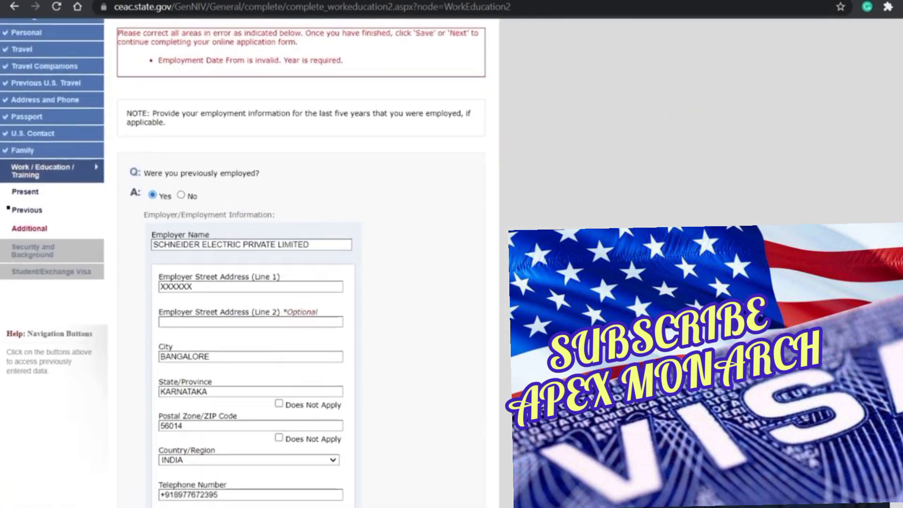
pyautogui.scroll(4, 241, 267)
pyautogui.scroll(-8, 241, 268)
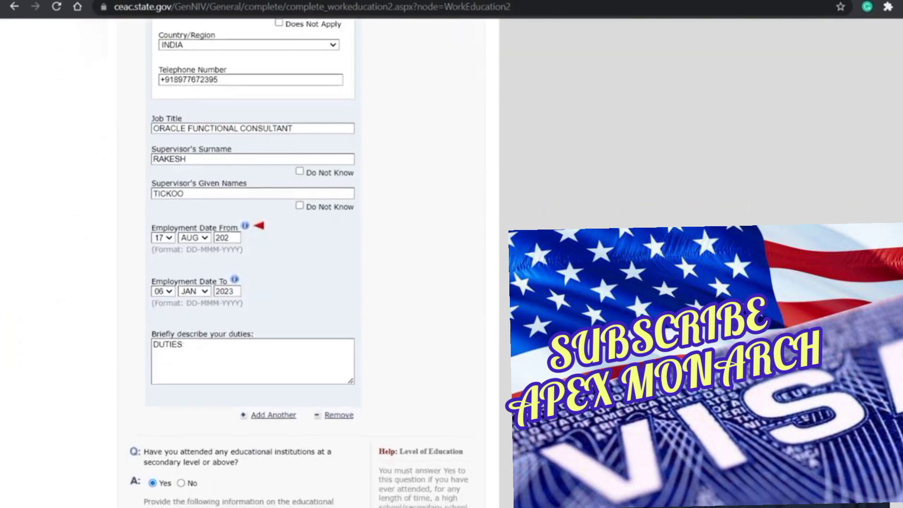
pyautogui.scroll(-11, 323, 363)
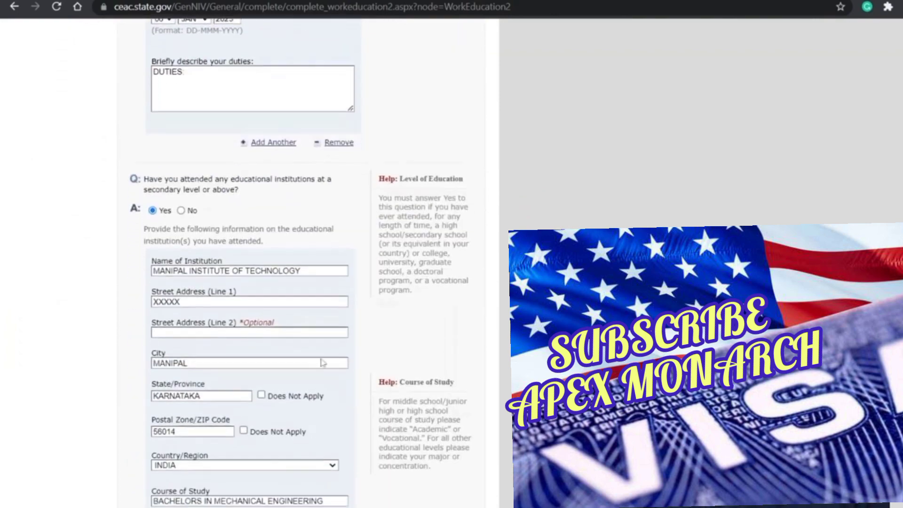
pyautogui.click(301, 414)
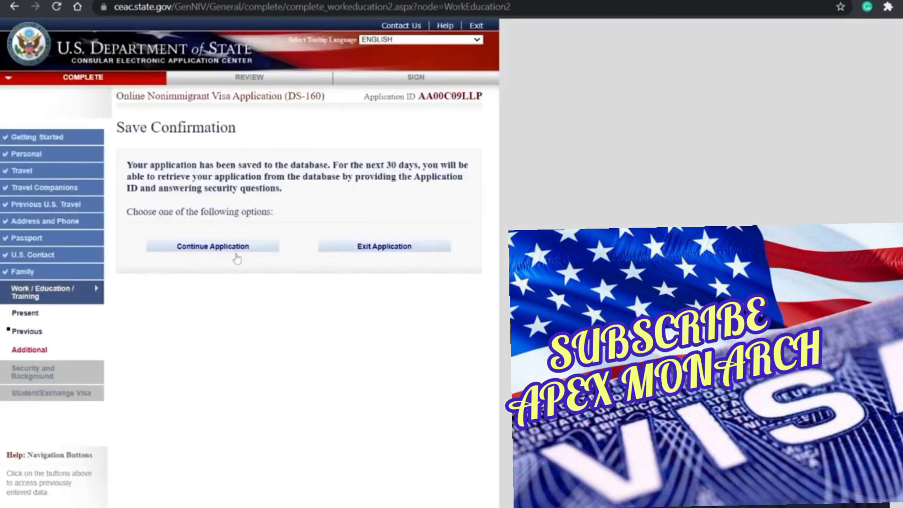
pyautogui.click(236, 255)
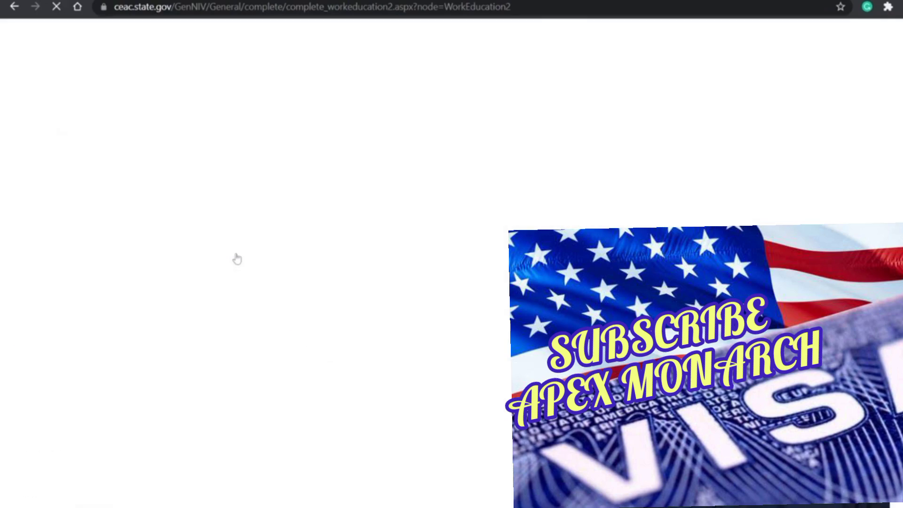
pyautogui.scroll(-12, 352, 317)
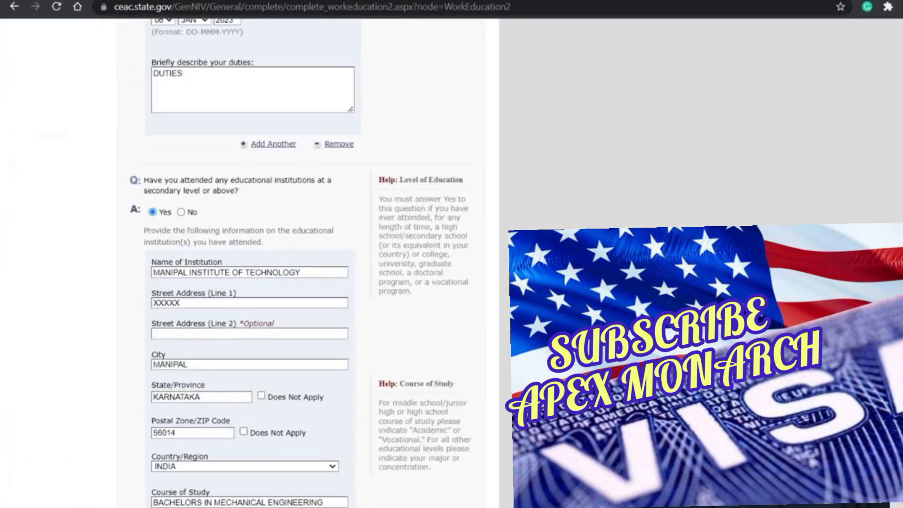
pyautogui.scroll(-5, 352, 317)
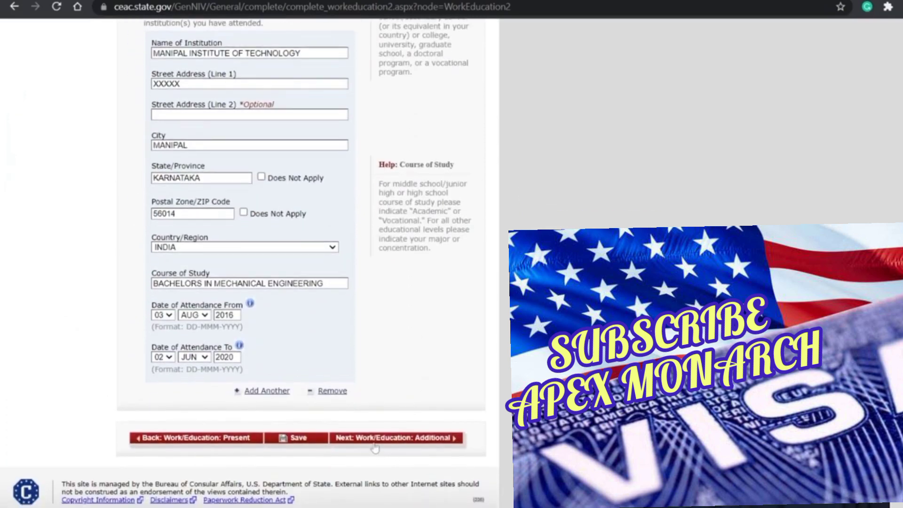
# Step: Answer No to the clan or tribe question and list languages ENGLISH, HINDI and TELUGU
pyautogui.click(374, 442)
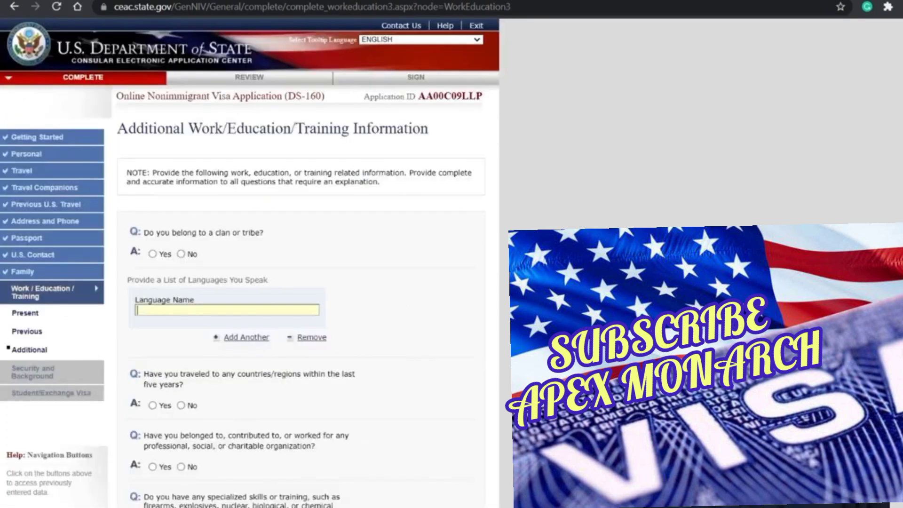
pyautogui.click(181, 254)
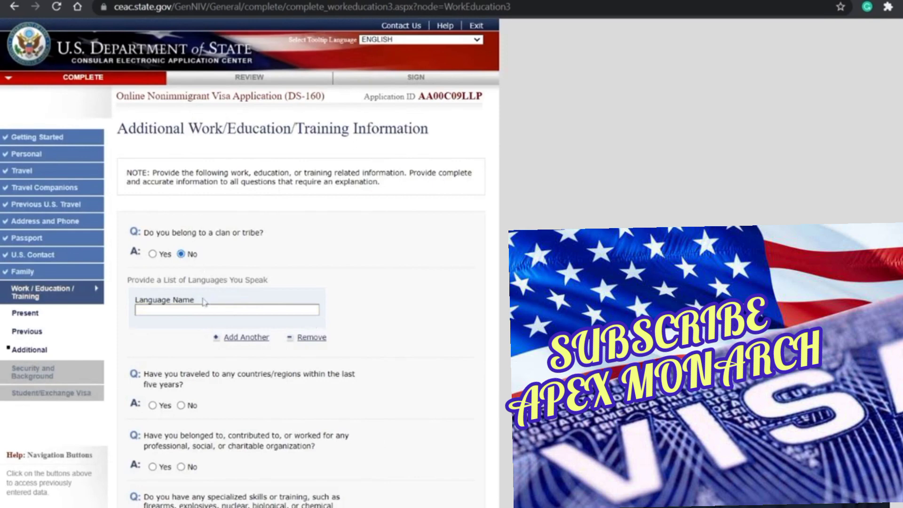
pyautogui.write('ENGLISH')
pyautogui.click(226, 340)
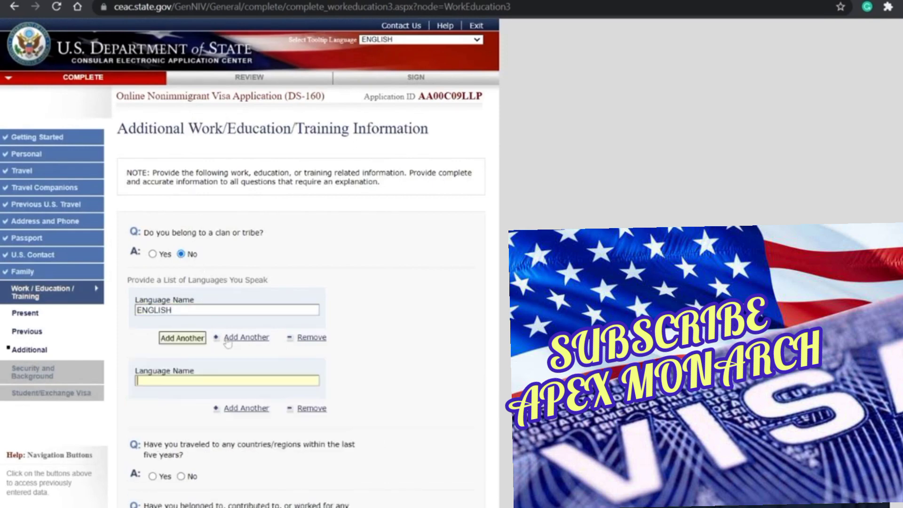
pyautogui.write('HINDI')
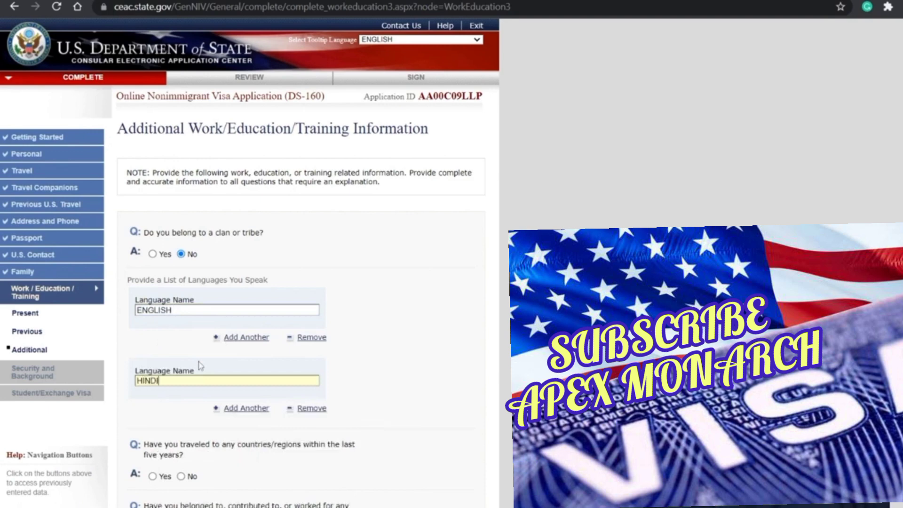
pyautogui.click(255, 409)
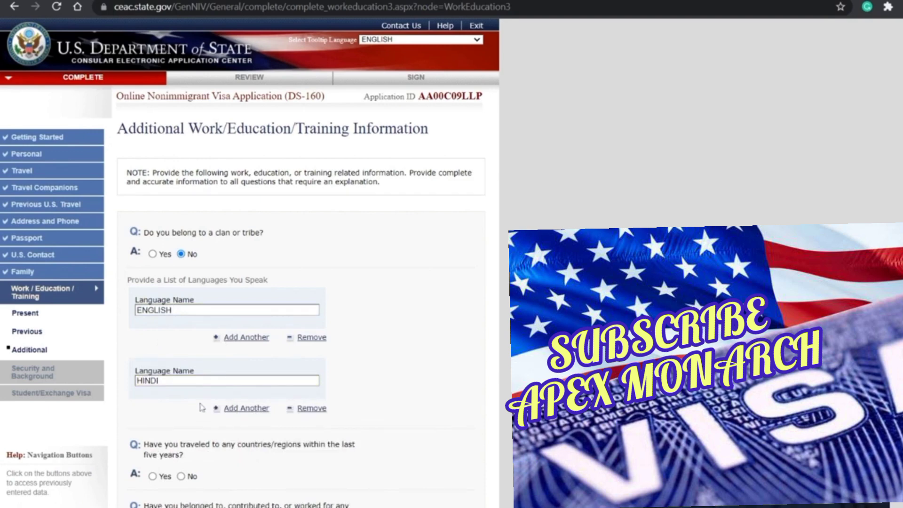
pyautogui.write('TELUGU')
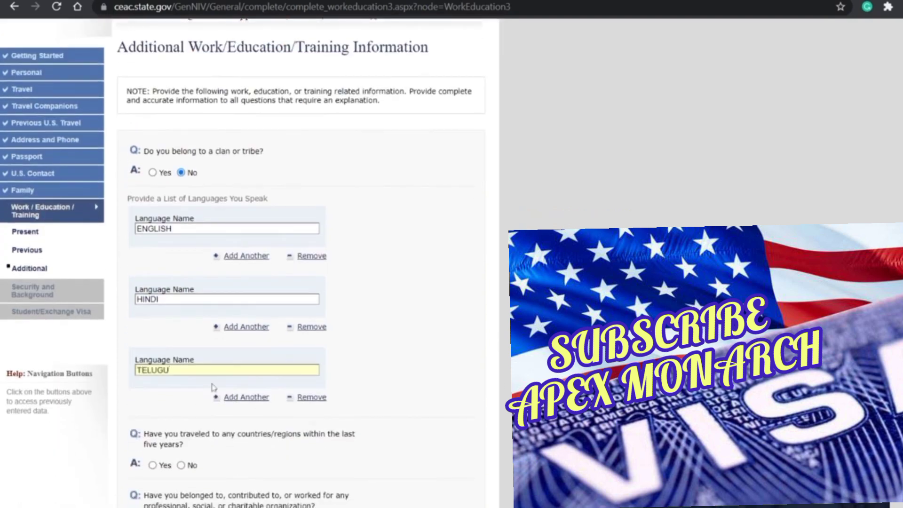
# Step: Report travel in the last five years to UNITED STATES OF AMERICA and SINGAPORE
pyautogui.scroll(-3, 221, 398)
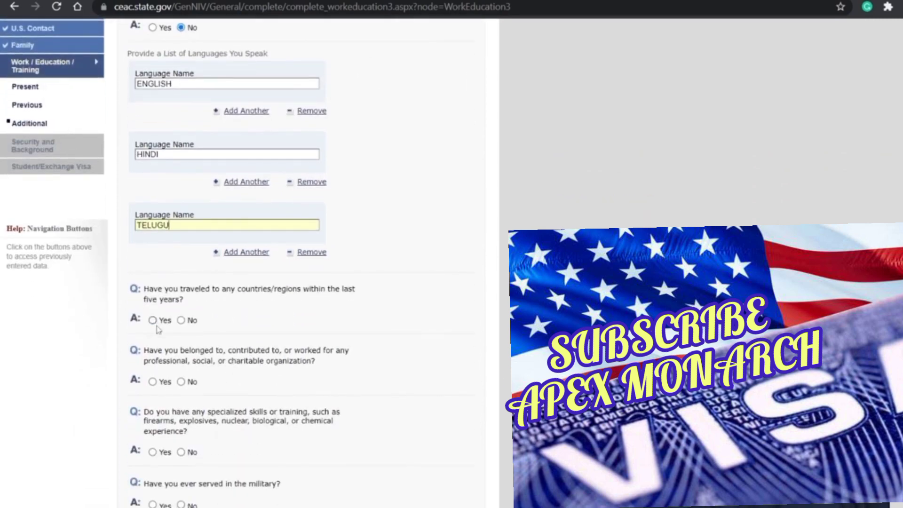
pyautogui.click(153, 320)
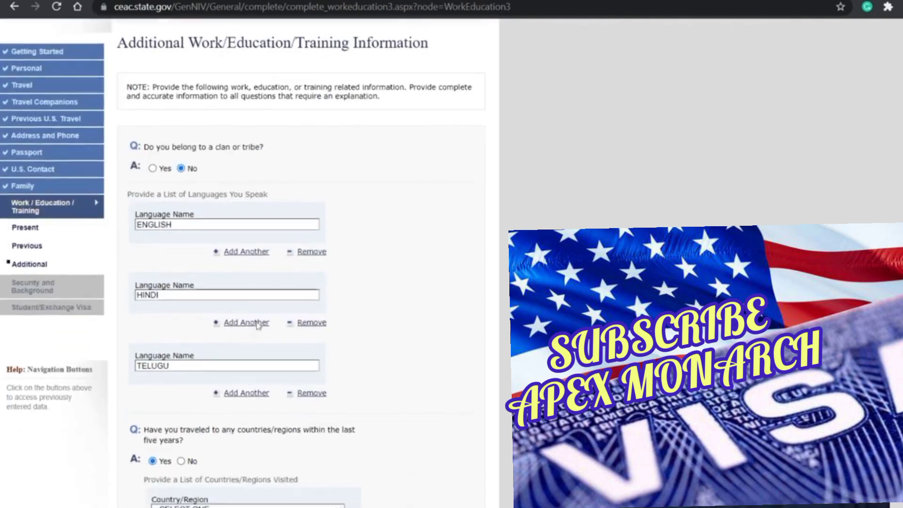
pyautogui.scroll(-5, 258, 326)
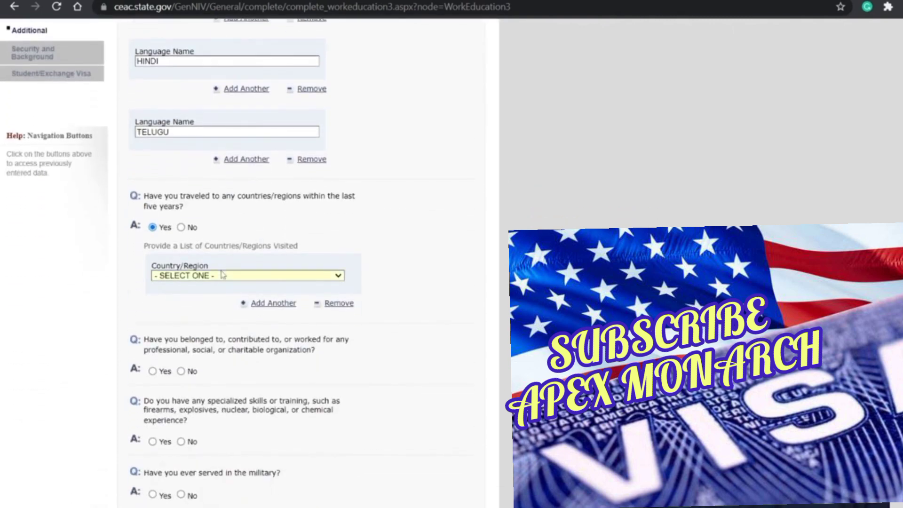
pyautogui.write('un')
pyautogui.press('Down')
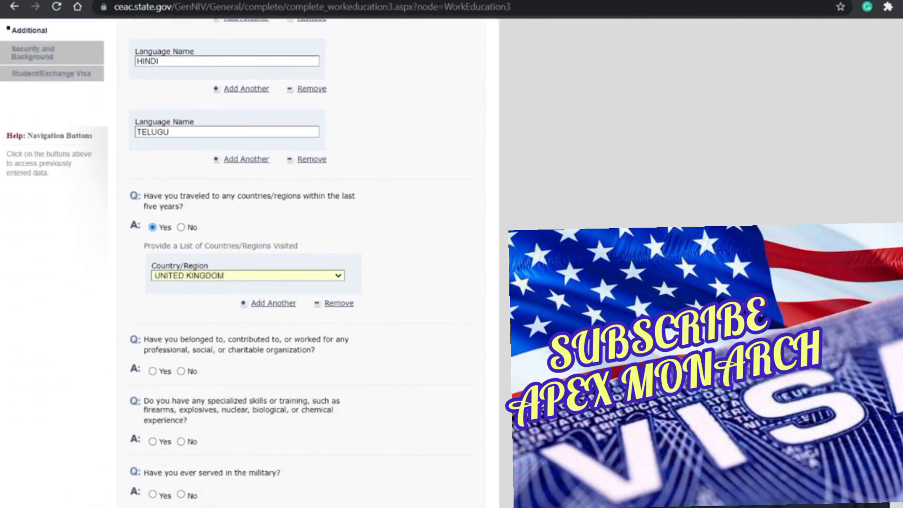
pyautogui.press('Down')
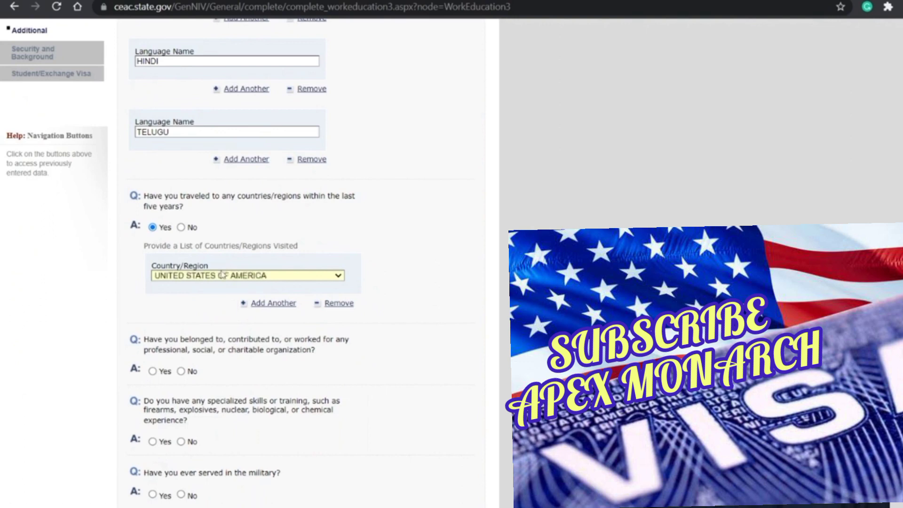
pyautogui.scroll(-1, 266, 266)
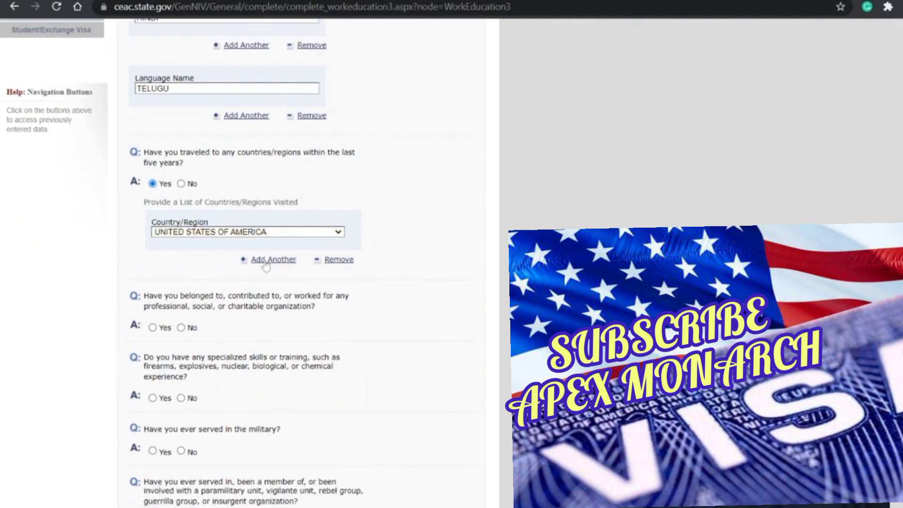
pyautogui.click(265, 261)
pyautogui.scroll(-4, 265, 263)
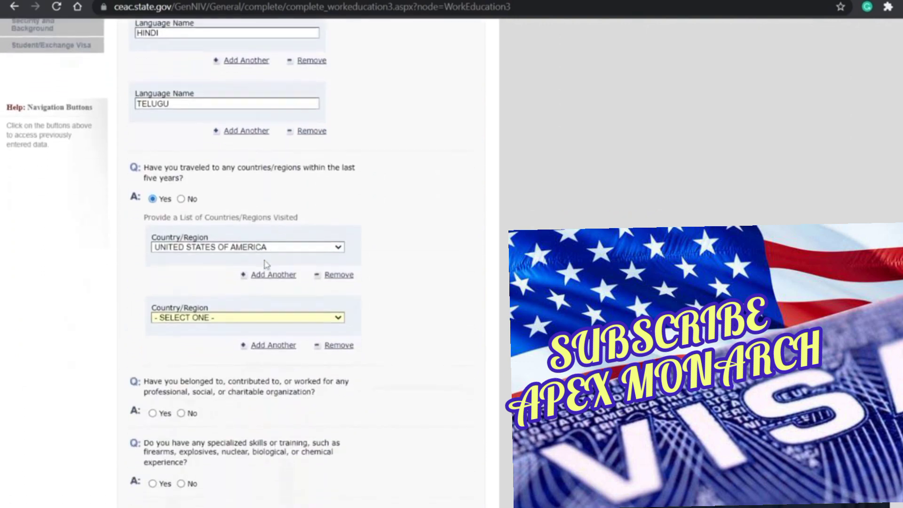
pyautogui.write('sin')
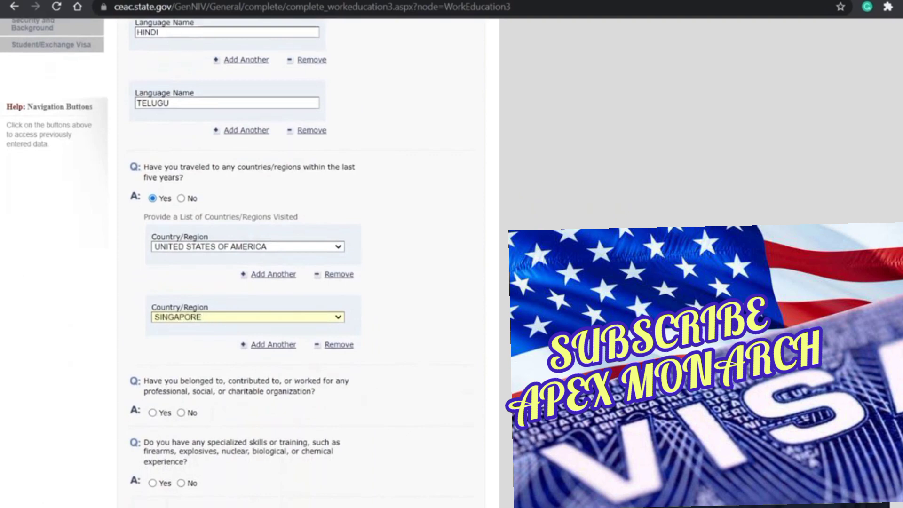
pyautogui.press('Up')
pyautogui.press('Up')
pyautogui.press('Up')
pyautogui.press('Down')
pyautogui.press('Down')
pyautogui.press('Down')
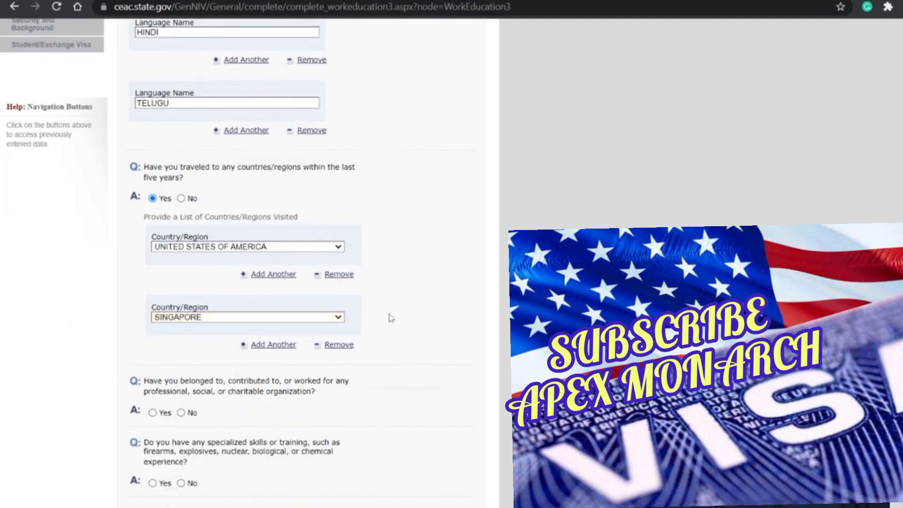
pyautogui.scroll(-3, 296, 276)
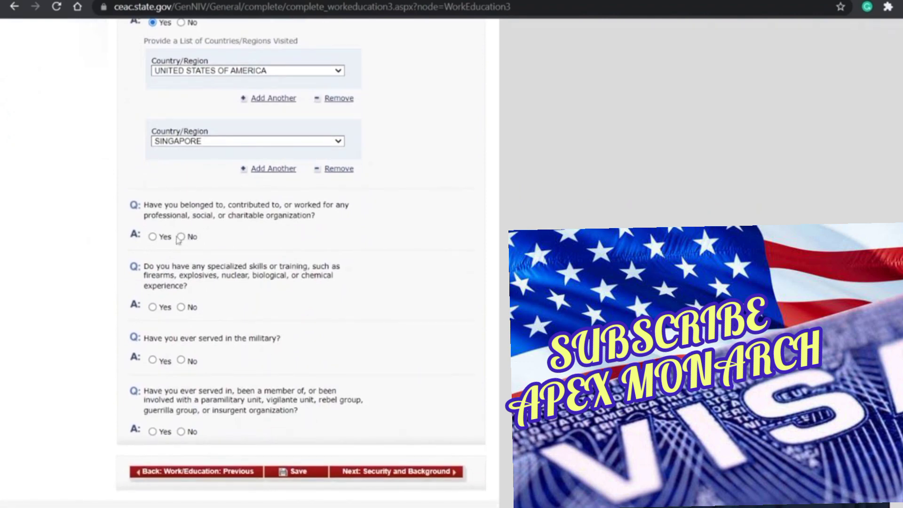
# Step: Answer No to the professional organization and paramilitary group questions
pyautogui.click(180, 237)
pyautogui.scroll(5, 192, 301)
pyautogui.scroll(-5, 188, 306)
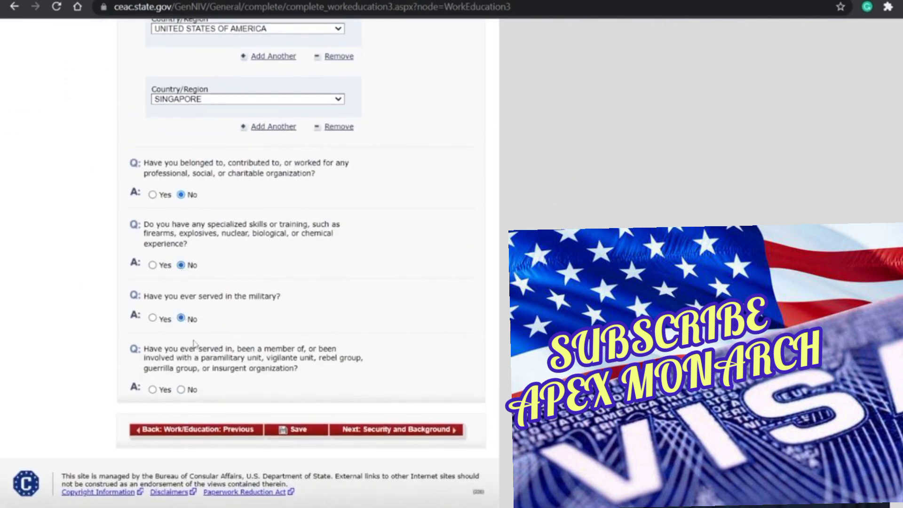
pyautogui.scroll(4, 184, 394)
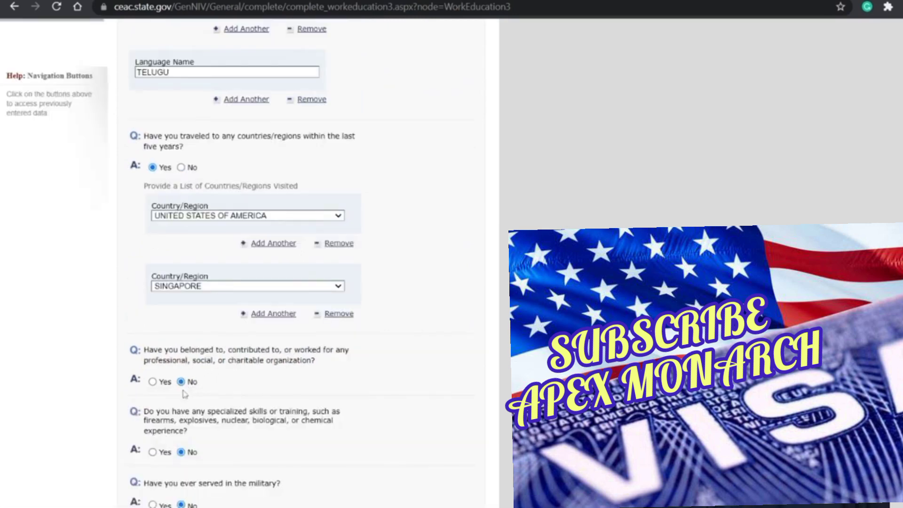
pyautogui.scroll(-4, 184, 394)
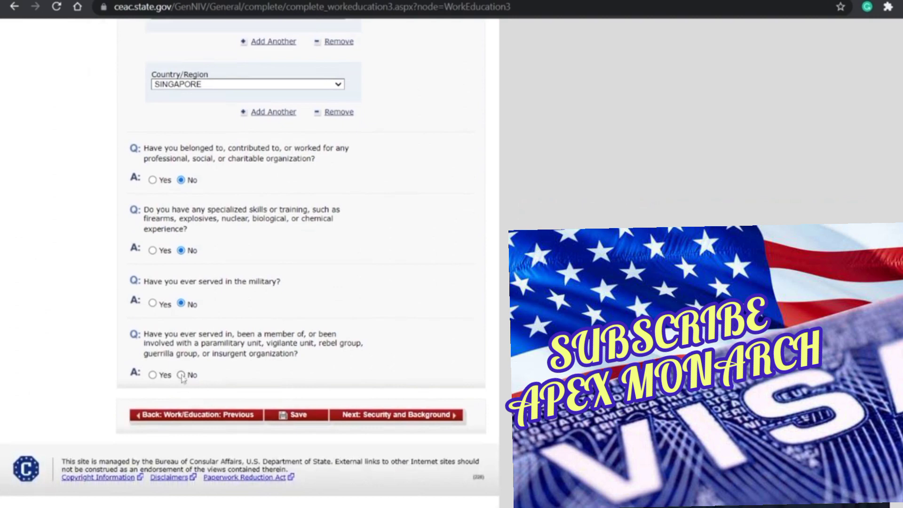
pyautogui.click(180, 375)
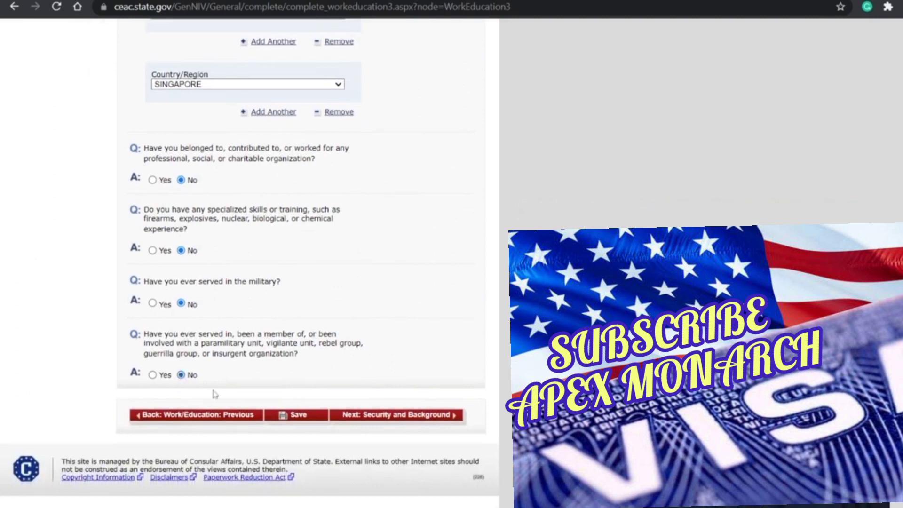
# Step: Save the additional work/education answers and continue to Security and Background
pyautogui.click(303, 417)
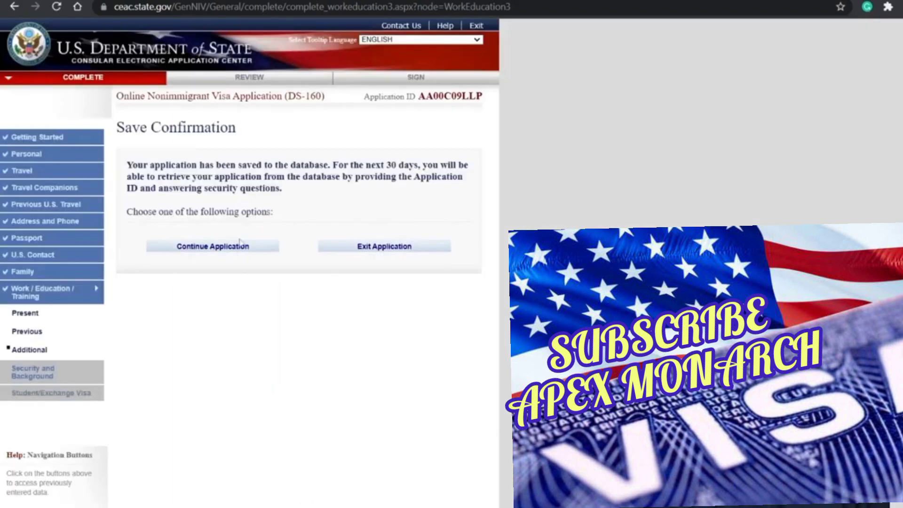
pyautogui.click(225, 254)
pyautogui.click(383, 415)
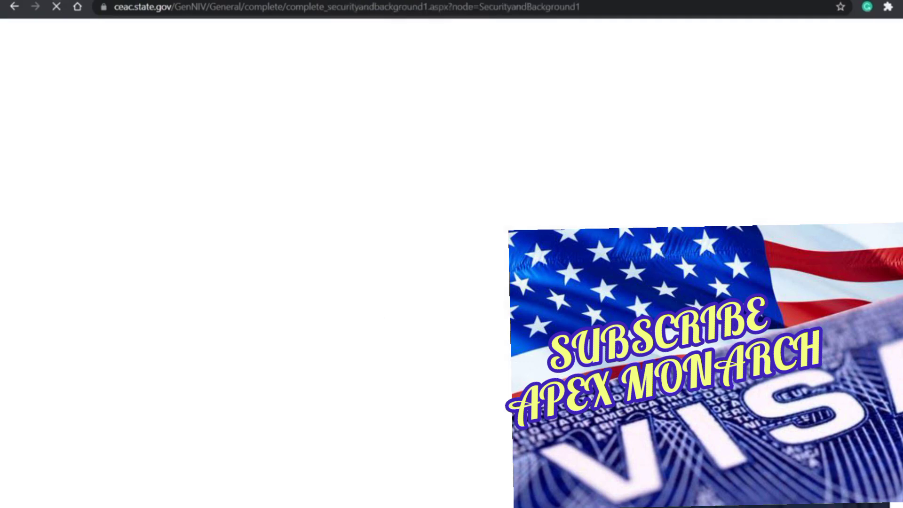
# Step: Answer No to the Part 1 health questions and advance to Part 2
pyautogui.scroll(-3, 257, 196)
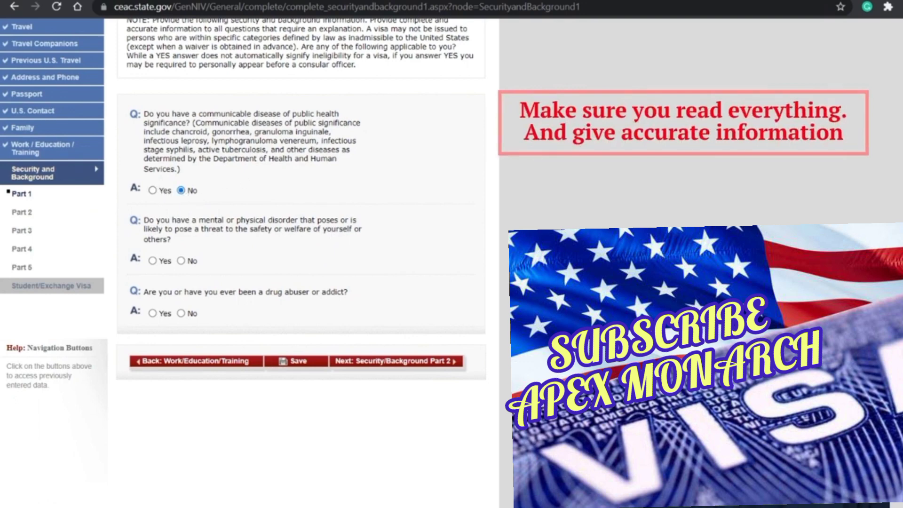
pyautogui.click(181, 261)
pyautogui.click(381, 362)
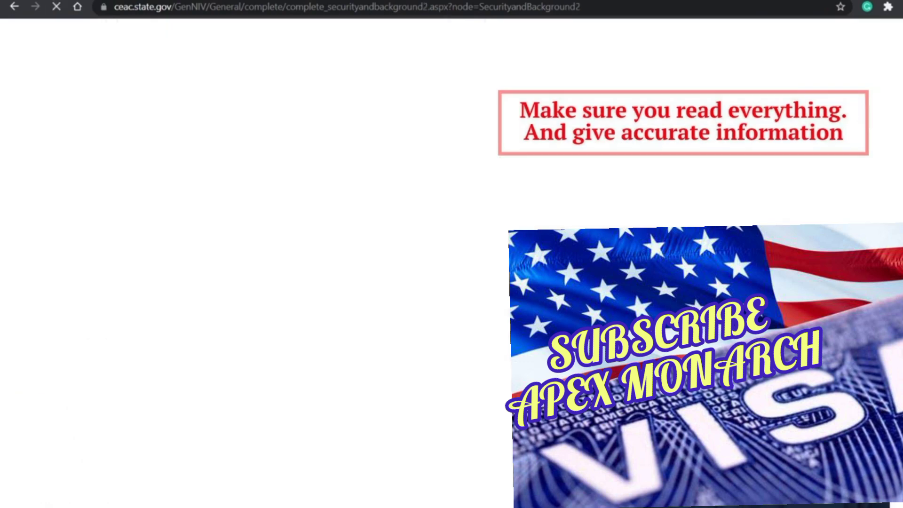
# Step: Answer No to the arrest, drugs, prostitution, trafficking and money laundering questions
pyautogui.scroll(-3, 198, 181)
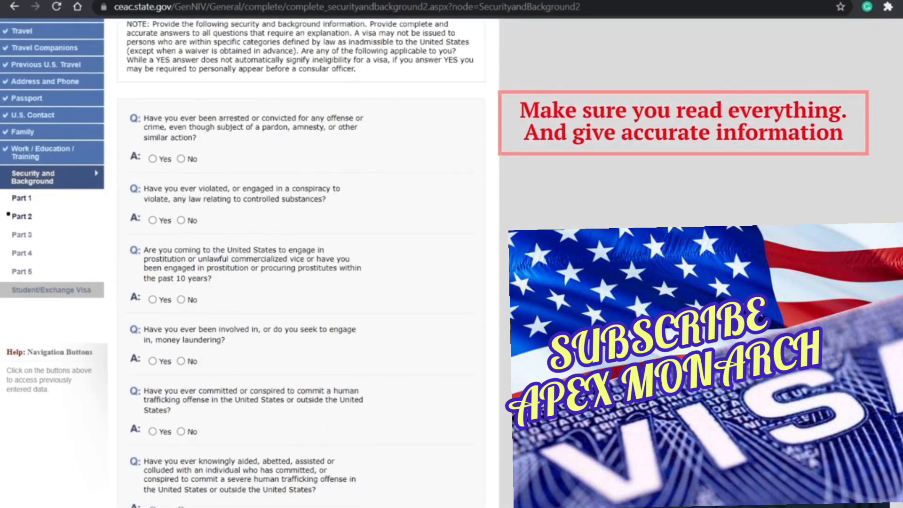
pyautogui.click(182, 158)
pyautogui.click(181, 220)
pyautogui.click(181, 299)
pyautogui.scroll(-3, 184, 305)
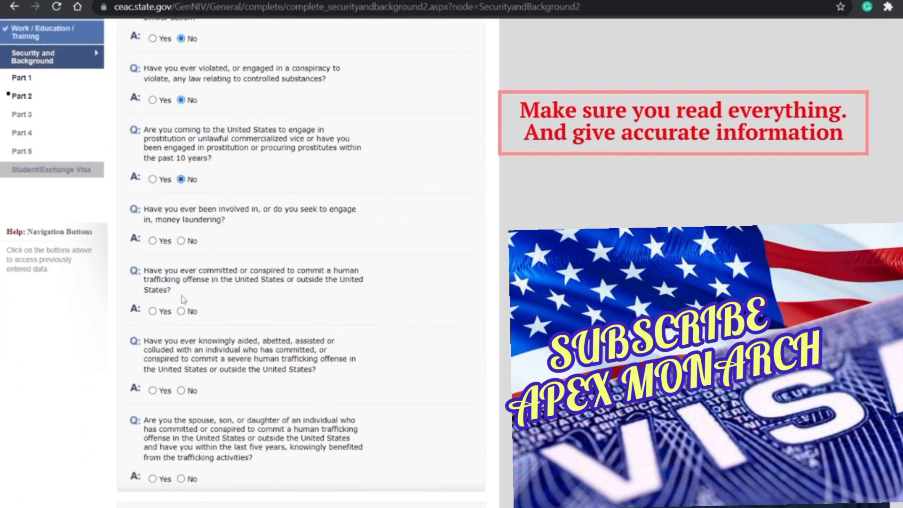
pyautogui.click(181, 310)
pyautogui.click(181, 241)
pyautogui.scroll(-2, 186, 249)
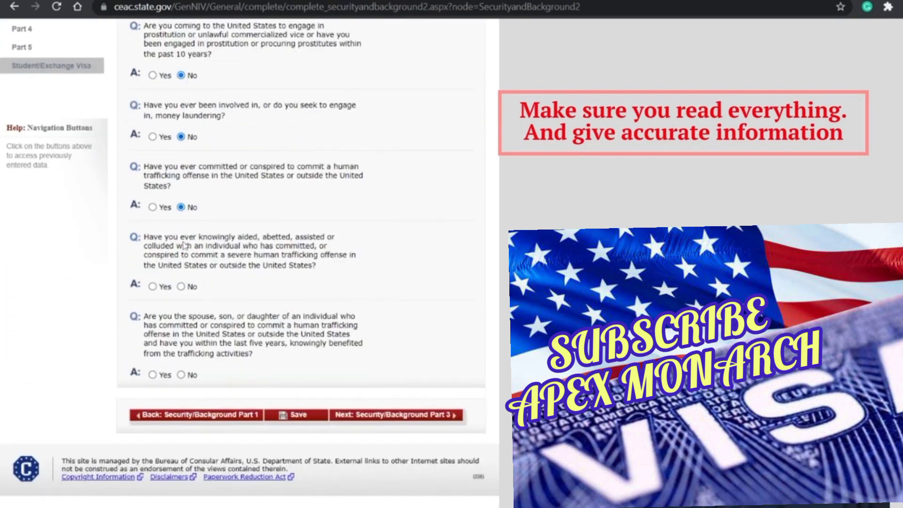
pyautogui.click(181, 288)
pyautogui.click(362, 416)
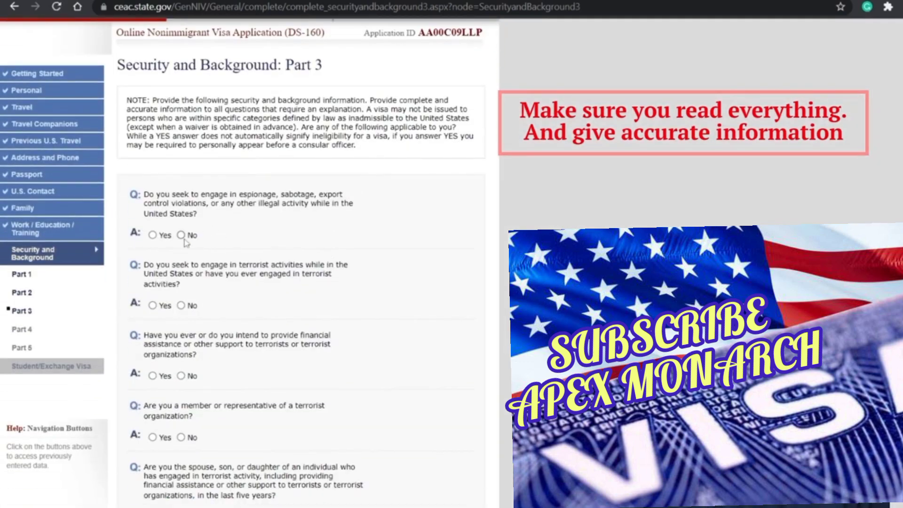
# Step: Answer No to the espionage, terrorism, terrorist relative, genocide and torture questions
pyautogui.click(181, 235)
pyautogui.scroll(-3, 182, 235)
pyautogui.click(181, 184)
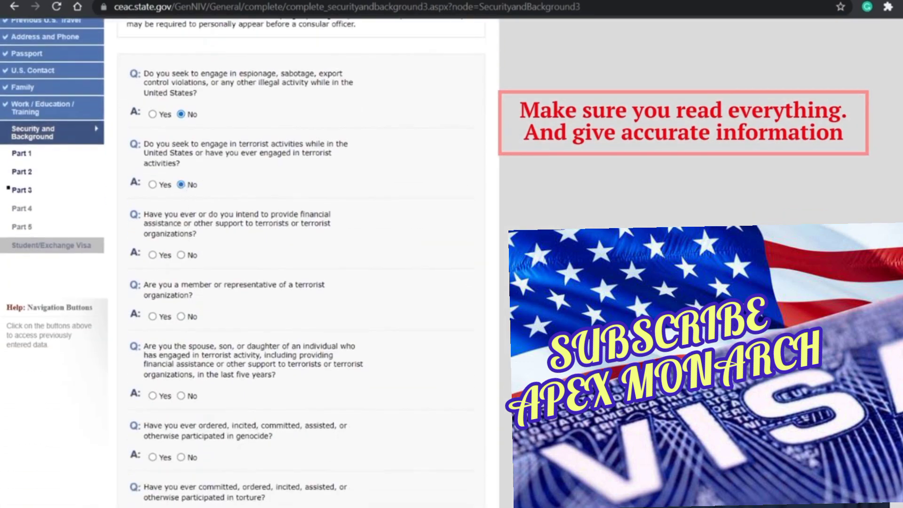
pyautogui.click(181, 255)
pyautogui.scroll(-2, 182, 257)
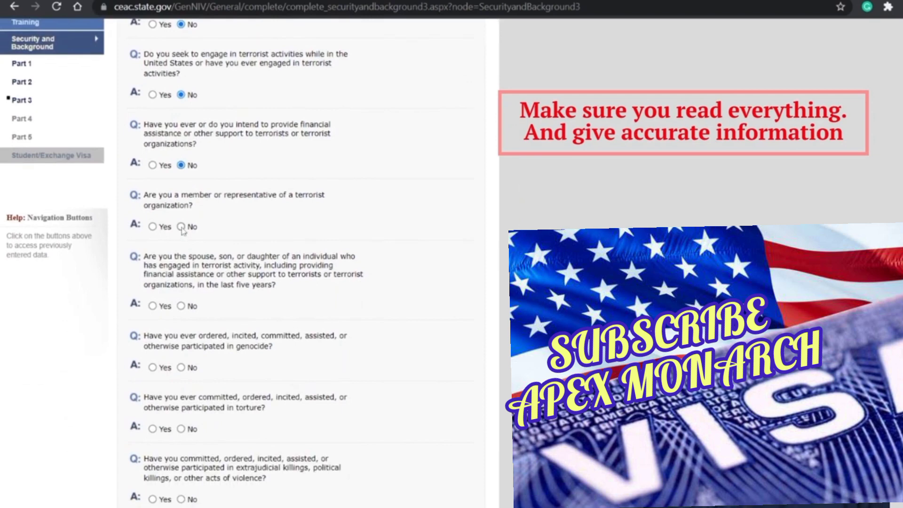
pyautogui.scroll(-1, 182, 256)
pyautogui.click(181, 261)
pyautogui.scroll(-2, 181, 261)
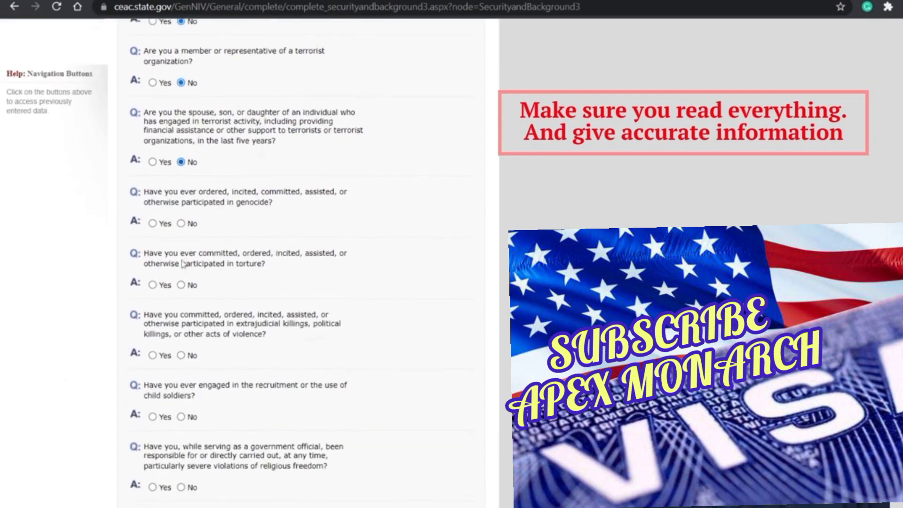
pyautogui.click(181, 223)
pyautogui.click(181, 285)
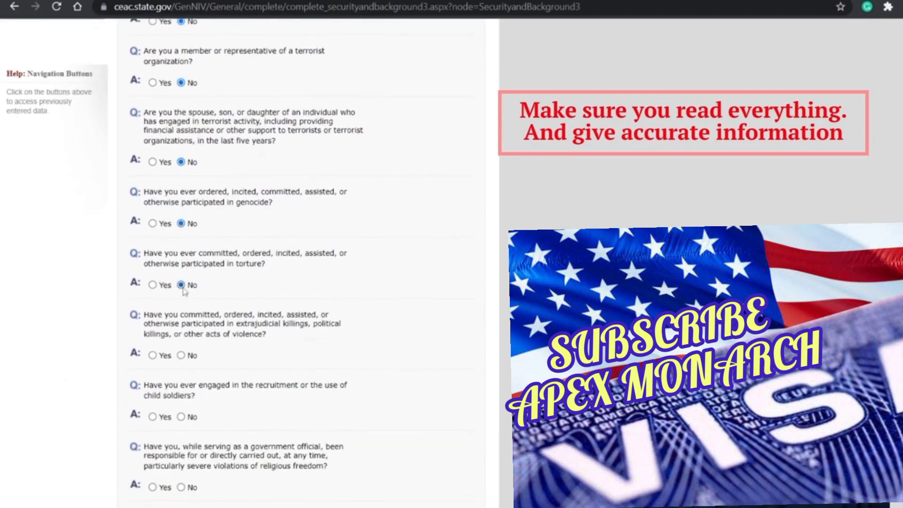
# Step: Answer No to extrajudicial killings, child soldiers, religious freedom, population control and organ transplant questions
pyautogui.scroll(-2, 183, 287)
pyautogui.click(181, 274)
pyautogui.scroll(-2, 182, 278)
pyautogui.click(181, 269)
pyautogui.scroll(-2, 182, 269)
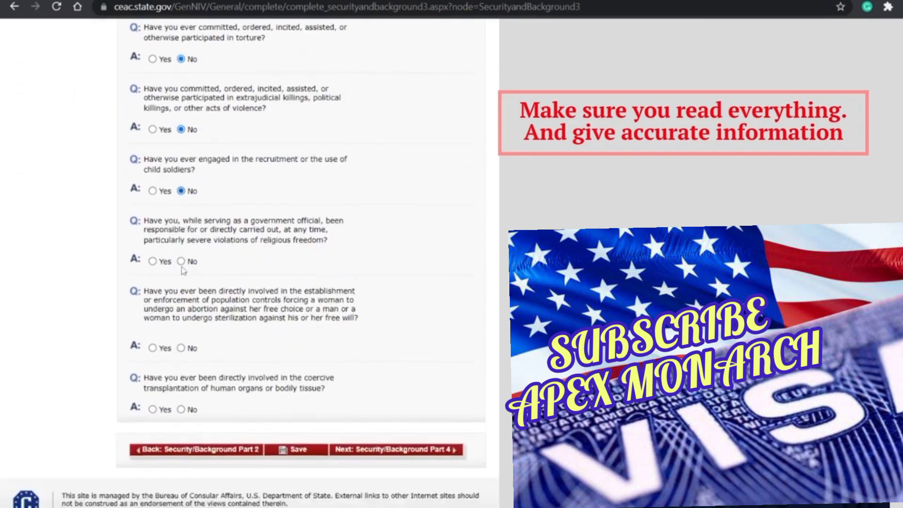
pyautogui.click(181, 254)
pyautogui.click(181, 340)
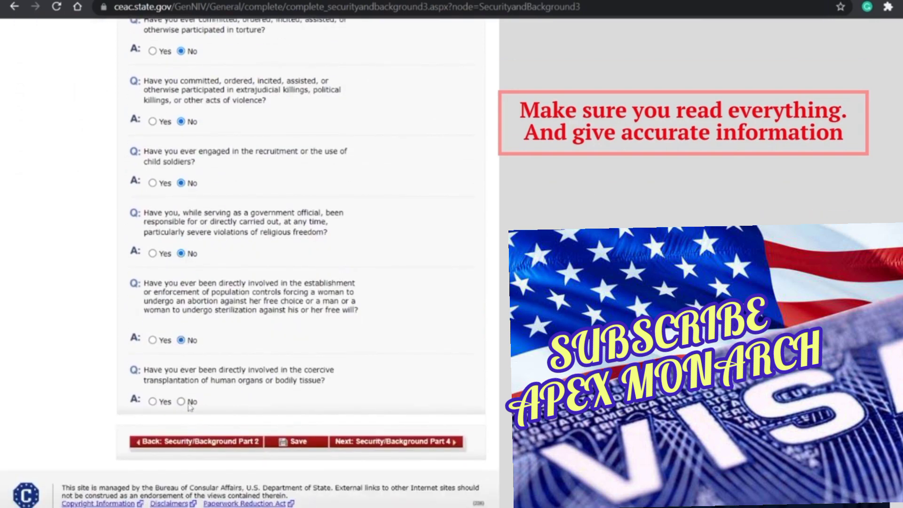
pyautogui.click(181, 401)
pyautogui.click(410, 442)
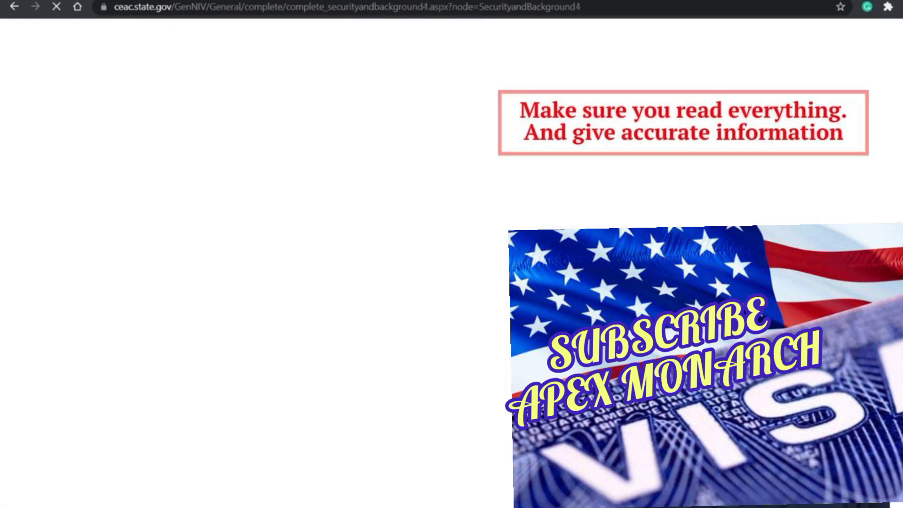
# Step: Answer No to the Part 4 deportation, visa fraud, unlawful presence and removal questions
pyautogui.scroll(-1, 214, 287)
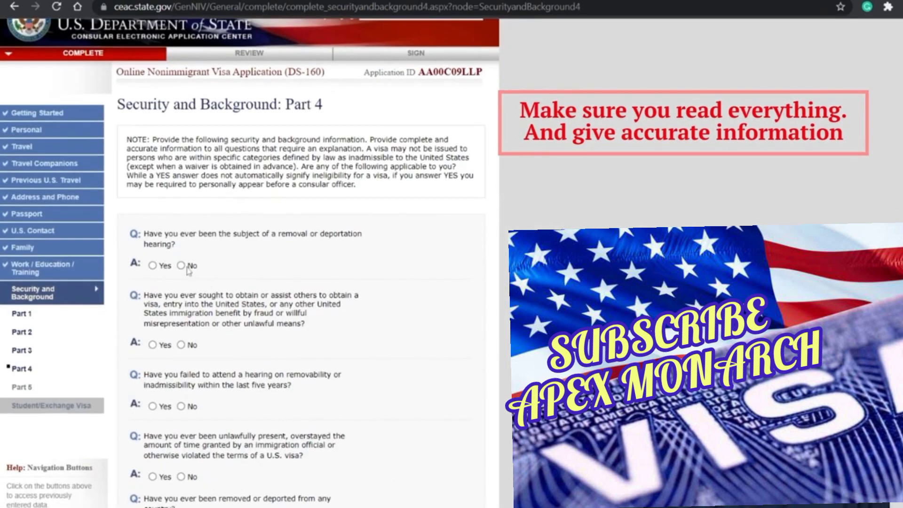
pyautogui.scroll(-1, 188, 271)
pyautogui.click(182, 248)
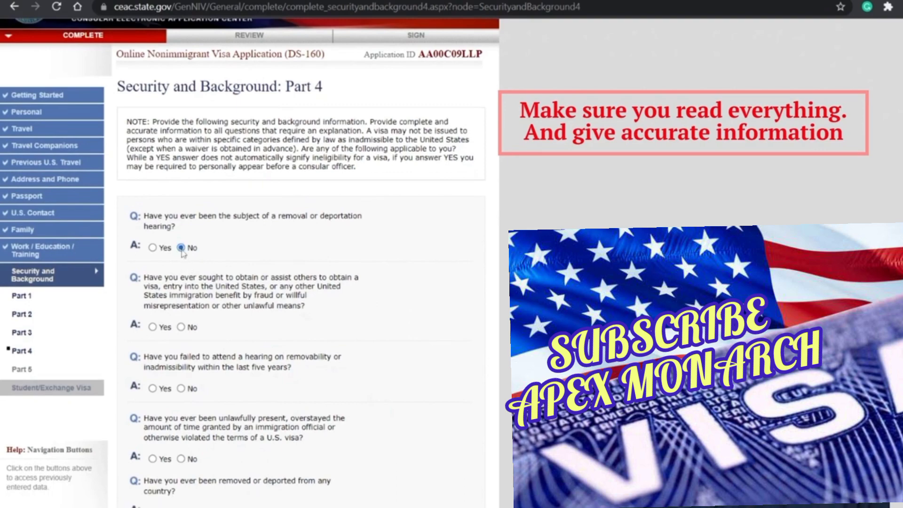
pyautogui.click(182, 327)
pyautogui.scroll(-3, 185, 329)
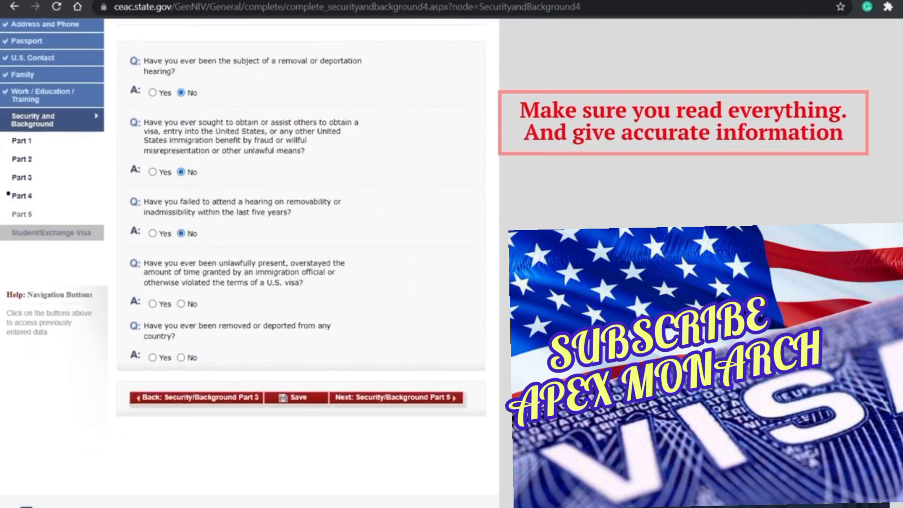
pyautogui.click(181, 303)
pyautogui.click(181, 358)
pyautogui.click(337, 400)
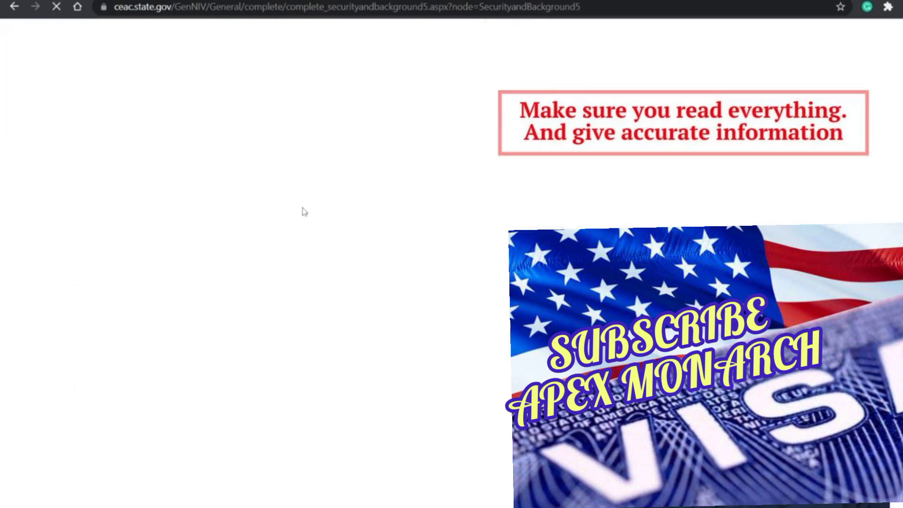
# Step: Answer No to the Part 5 child custody, voting, citizenship and public school questions
pyautogui.scroll(-2, 266, 210)
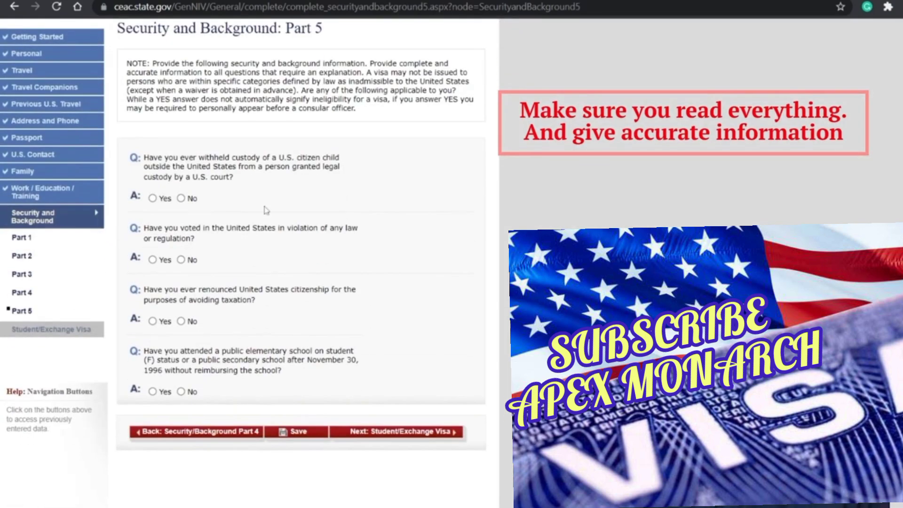
pyautogui.click(180, 198)
pyautogui.click(180, 260)
pyautogui.click(180, 321)
pyautogui.click(180, 392)
pyautogui.click(380, 432)
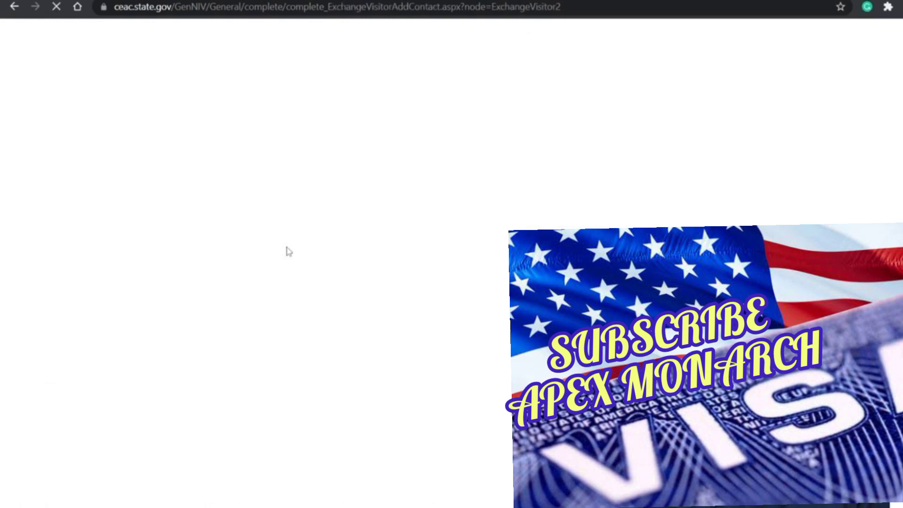
# Step: Enter the first additional contact's surname and given names
pyautogui.scroll(-2, 309, 351)
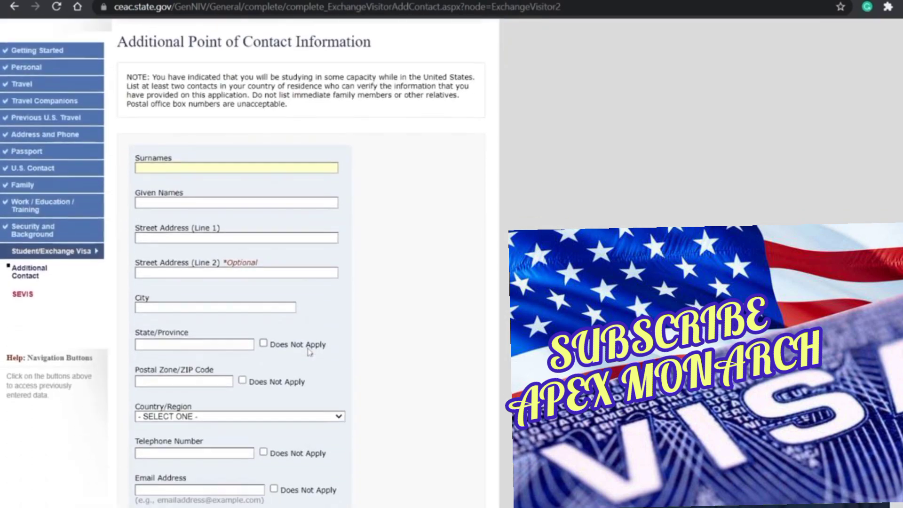
pyautogui.hotkey('shift', 'Tab')
pyautogui.write('XXXX')
# Step: Fill the contact's city VISAKHAPATNAM, state ANDHRA PRADESH, postal code and country INDIA
pyautogui.press('Tab')
pyautogui.press('Tab')
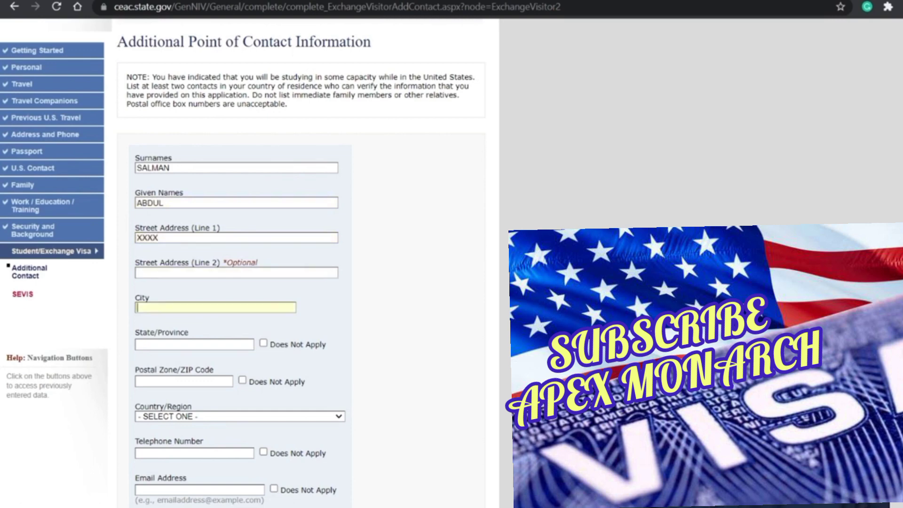
pyautogui.write('VISAKHAPATNAM')
pyautogui.press('Tab')
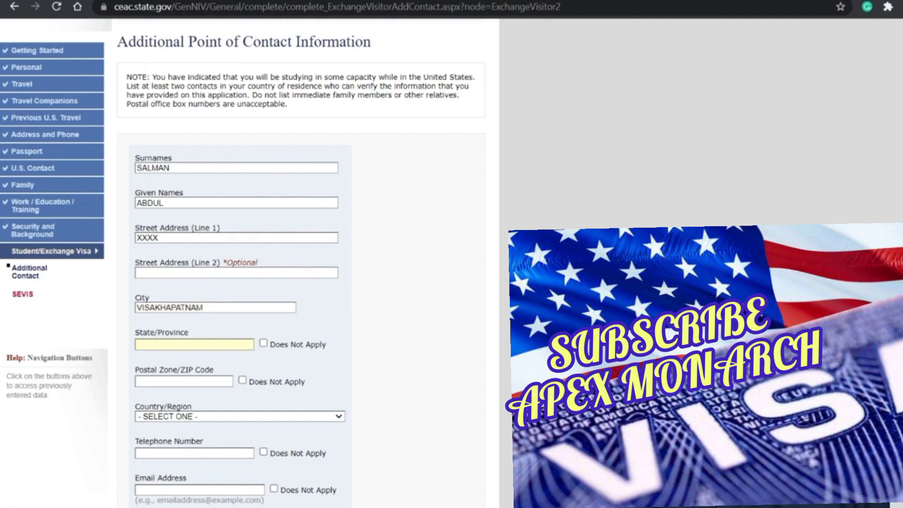
pyautogui.write('ANDHRA PRADE')
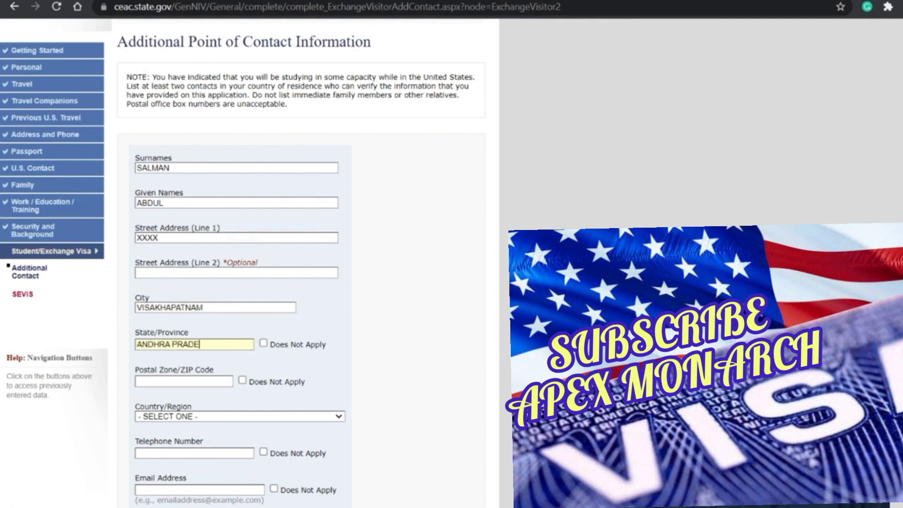
pyautogui.write('SH')
pyautogui.press('Tab')
pyautogui.scroll(-3, 261, 224)
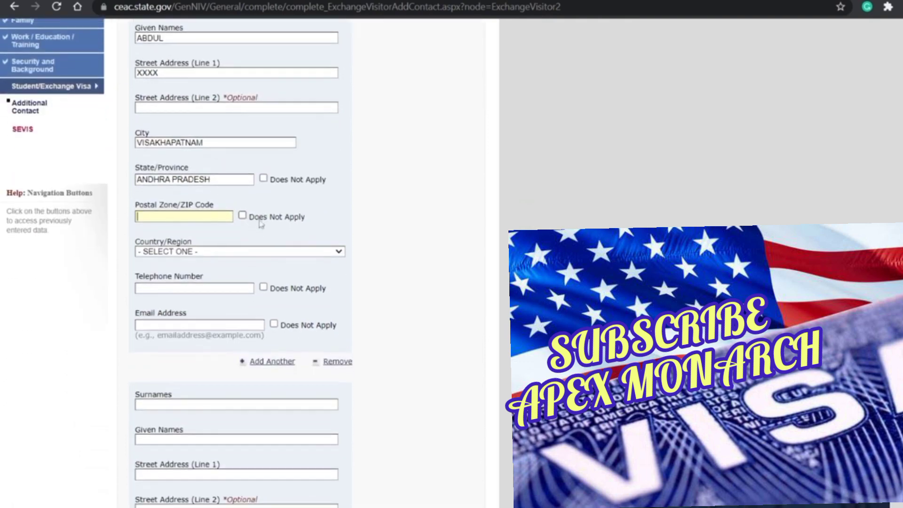
pyautogui.write('530020')
pyautogui.press('Tab')
pyautogui.write('INDIA')
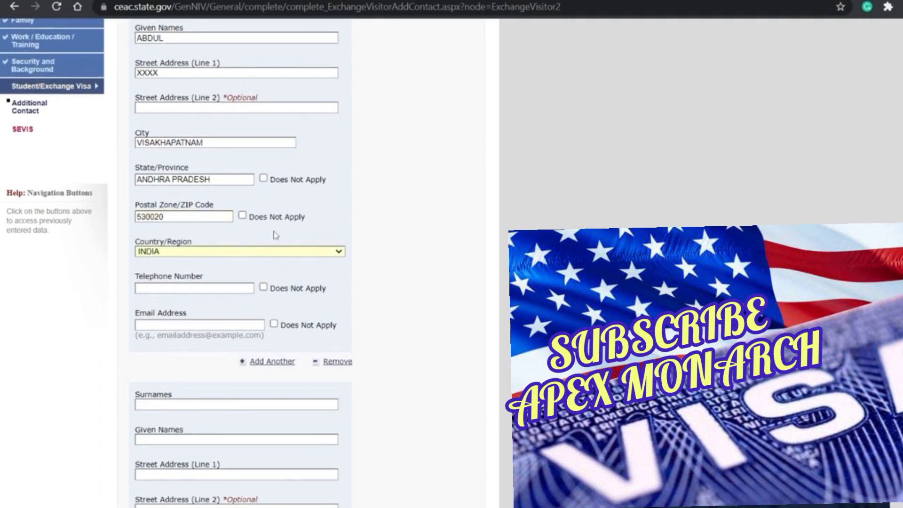
pyautogui.scroll(4, 354, 307)
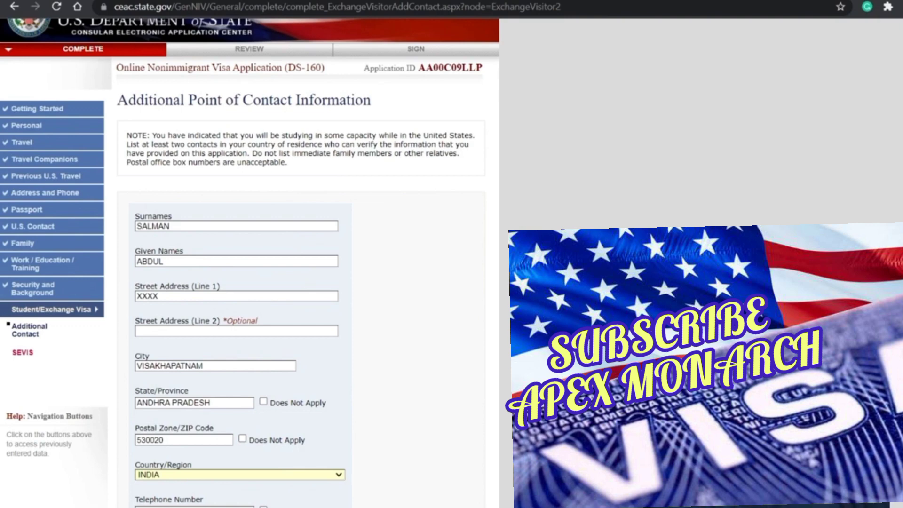
pyautogui.scroll(-5, 357, 204)
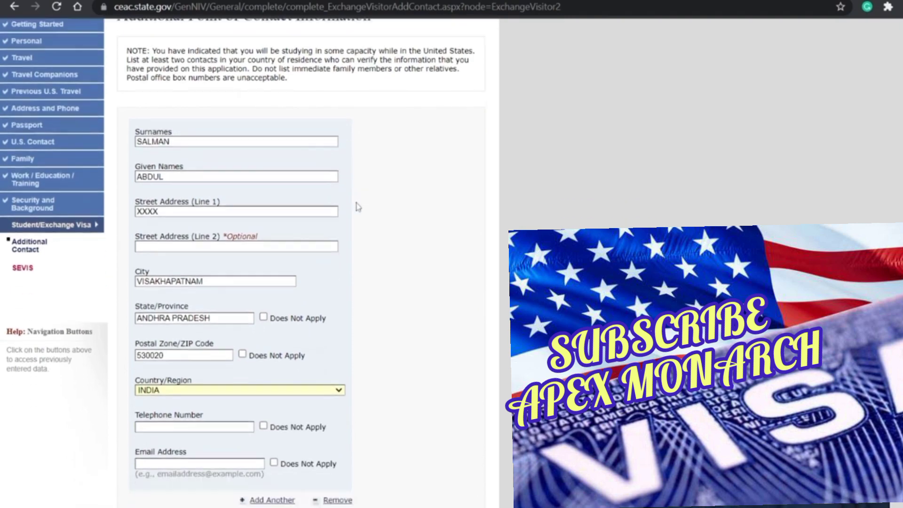
pyautogui.scroll(-2, 303, 208)
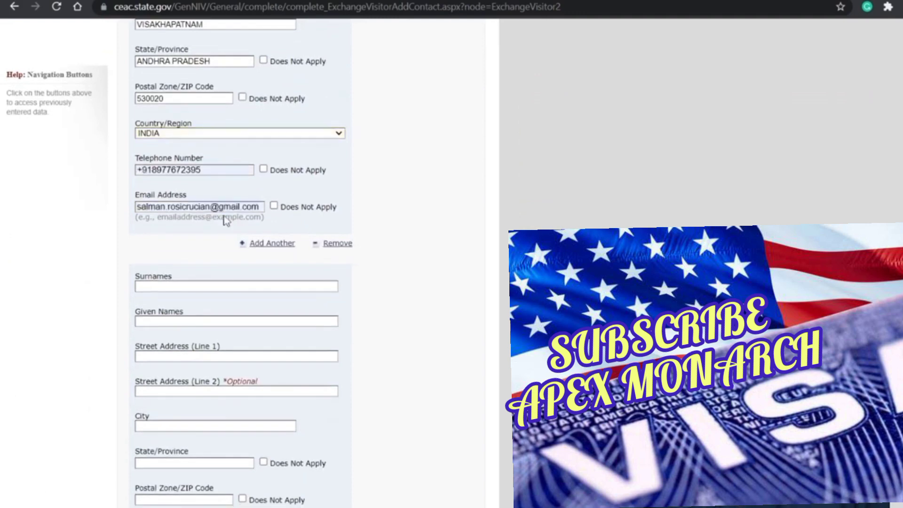
pyautogui.scroll(-3, 242, 234)
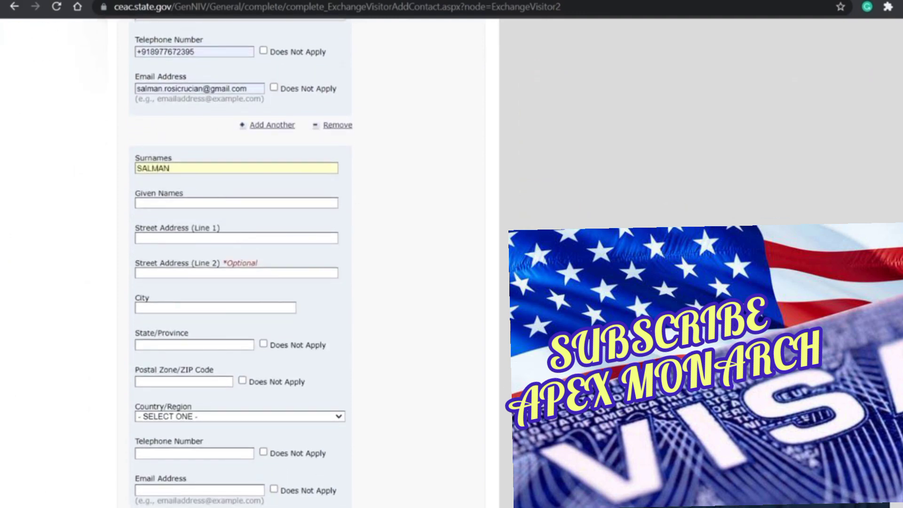
# Step: Enter the second contact's surname, street, city HYDERABAD, state, postal code, phone and e-mail
pyautogui.press('Tab')
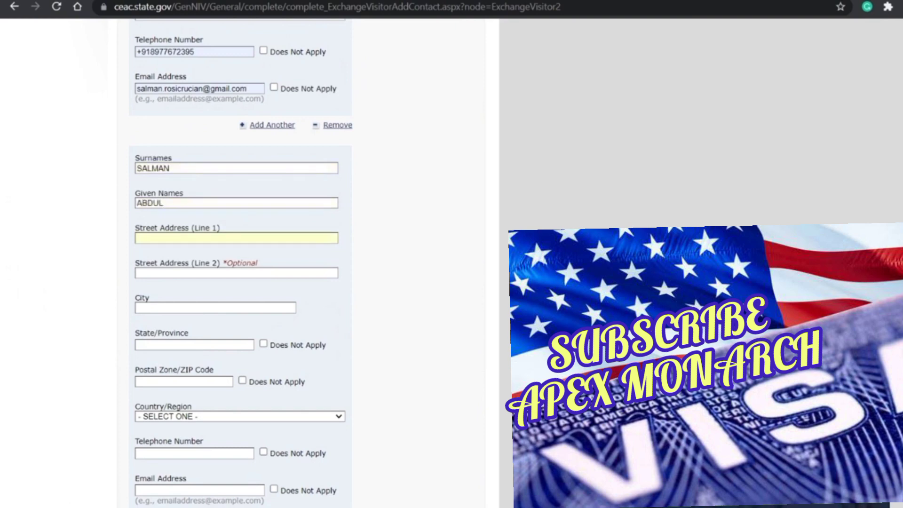
pyautogui.write('XXXXX')
pyautogui.press('Tab')
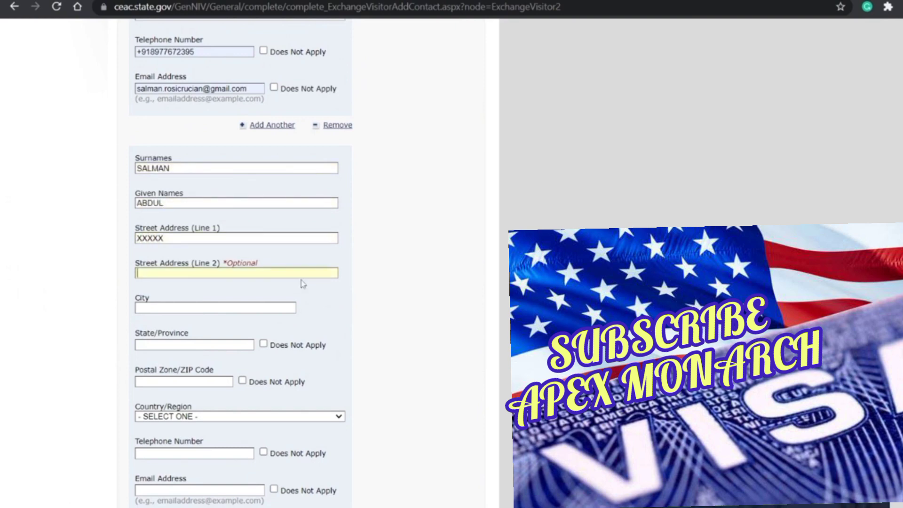
pyautogui.press('Tab')
pyautogui.write('HYDERABAD')
pyautogui.press('Tab')
pyautogui.write('TELAND')
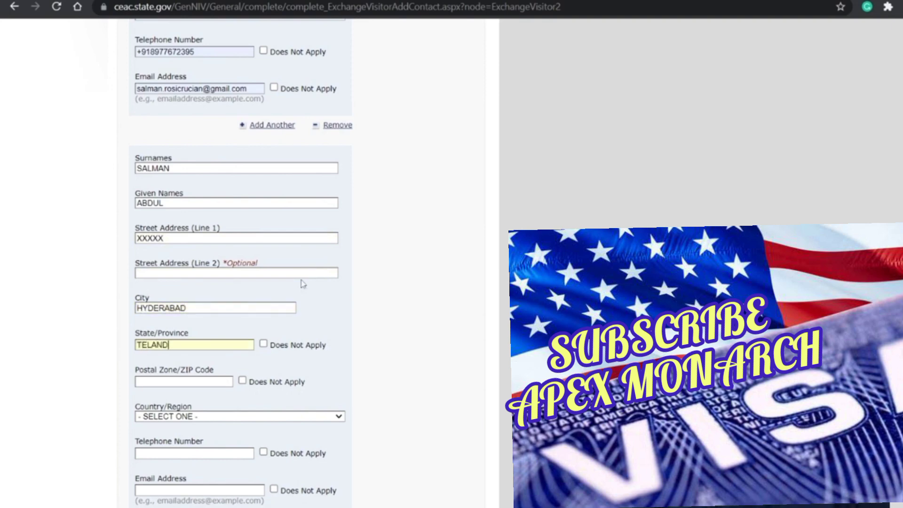
pyautogui.press('BackSpace')
pyautogui.write('GANA')
pyautogui.scroll(-2, 302, 284)
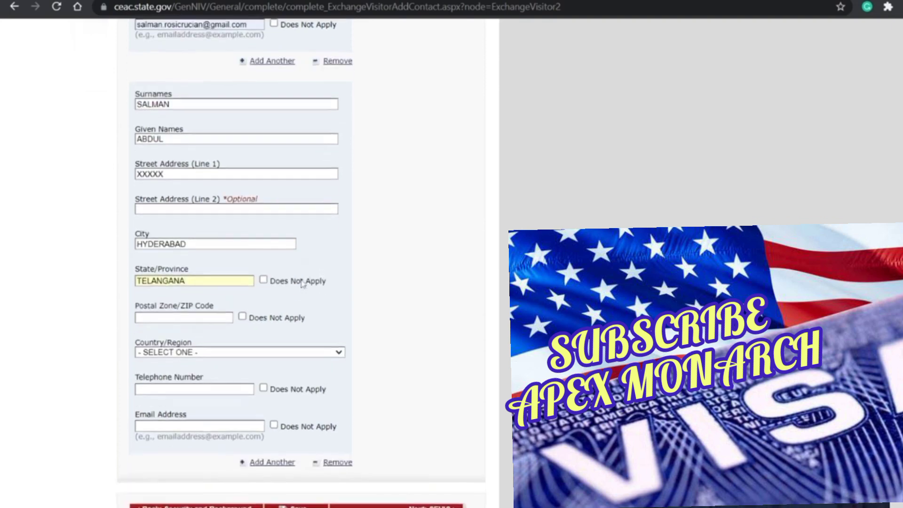
pyautogui.press('Tab')
pyautogui.write('5')
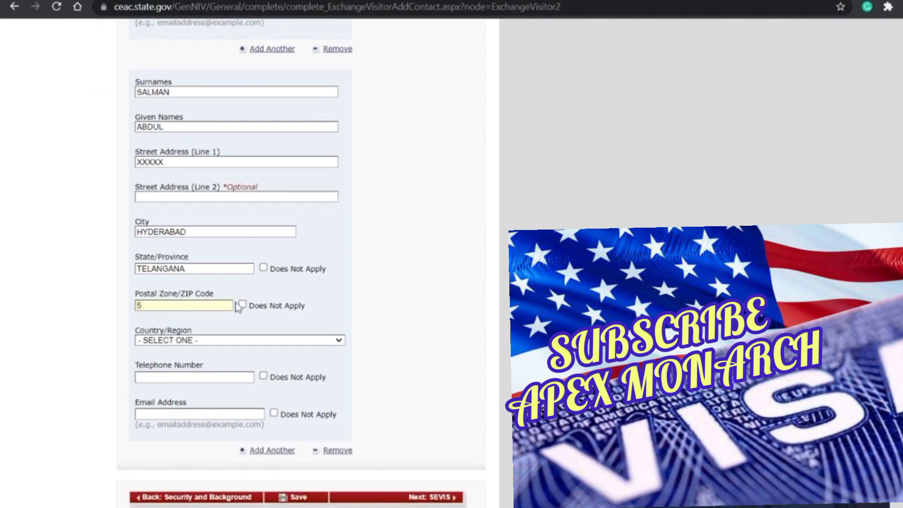
pyautogui.write('60000oi')
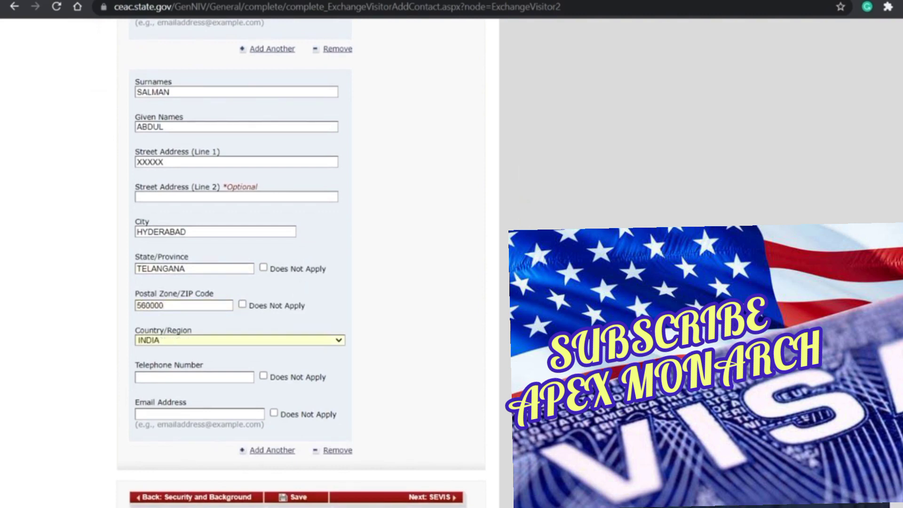
pyautogui.write('+')
pyautogui.press('Down')
pyautogui.press('Down')
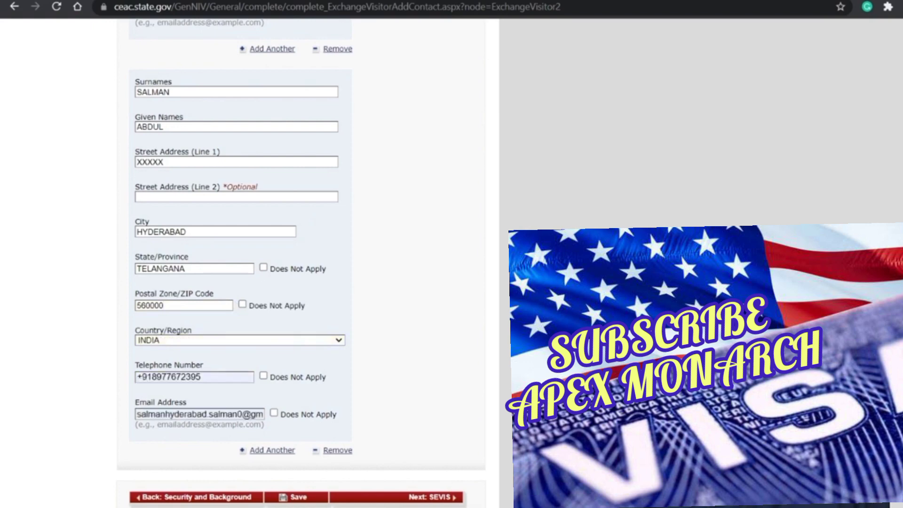
pyautogui.press('Return')
# Step: Save, replace the duplicate surname with a different one, and proceed to SEVIS
pyautogui.scroll(-2, 240, 248)
pyautogui.click(297, 415)
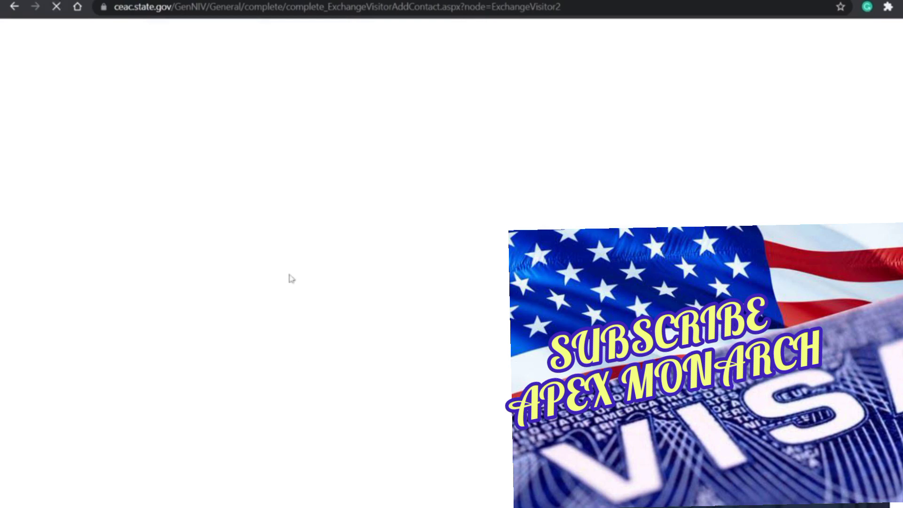
pyautogui.scroll(-2, 289, 278)
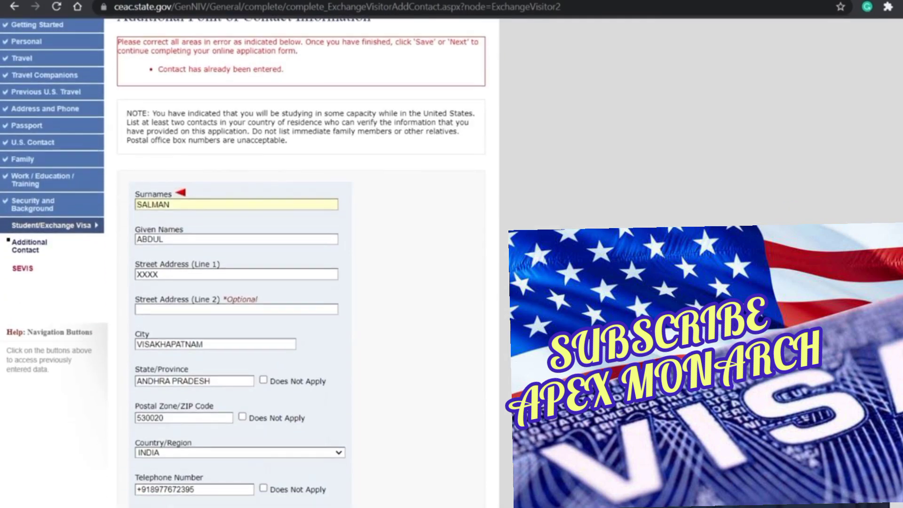
pyautogui.scroll(-6, 187, 283)
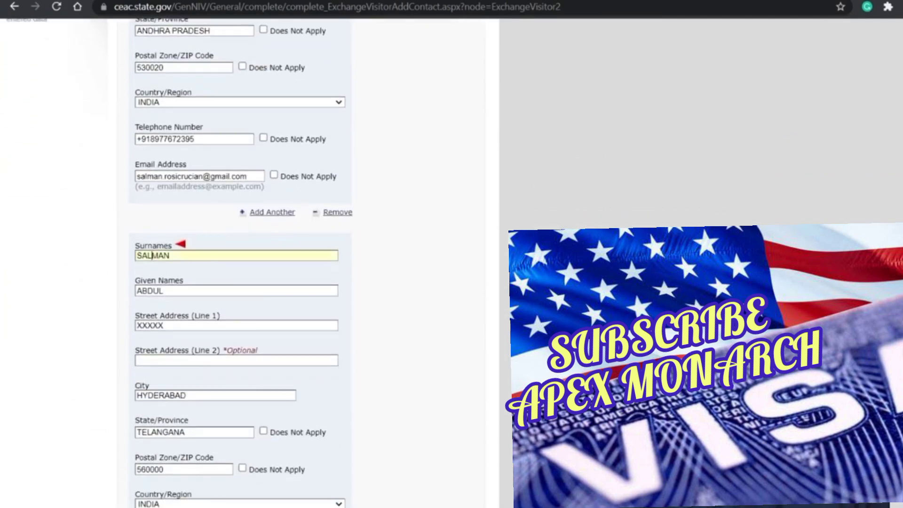
pyautogui.doubleClick(152, 255)
pyautogui.write('SULAIMAN')
pyautogui.scroll(-5, 449, 470)
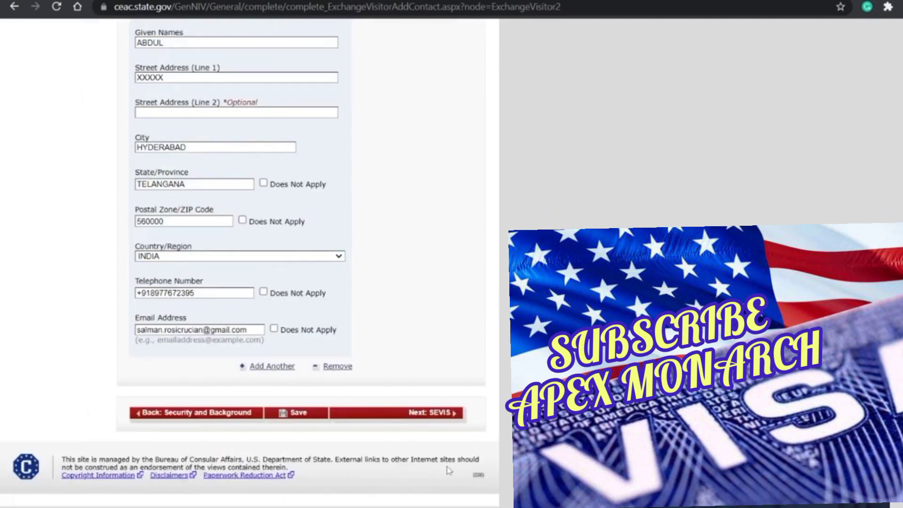
pyautogui.click(421, 414)
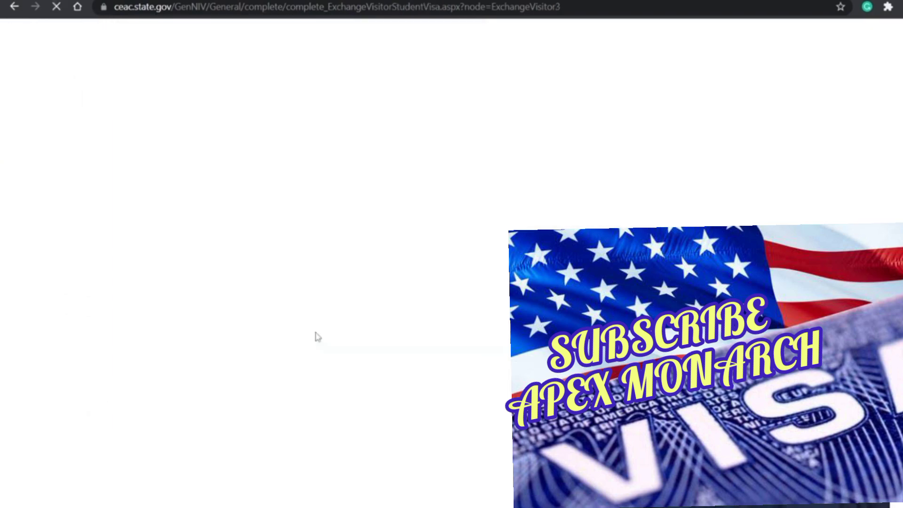
# Step: Enter the SEVIS ID, school TEXAS A&M UNIVERSITY and course MASTERS IN INDUSTRIAL ENGINEERING
pyautogui.scroll(-2, 433, 288)
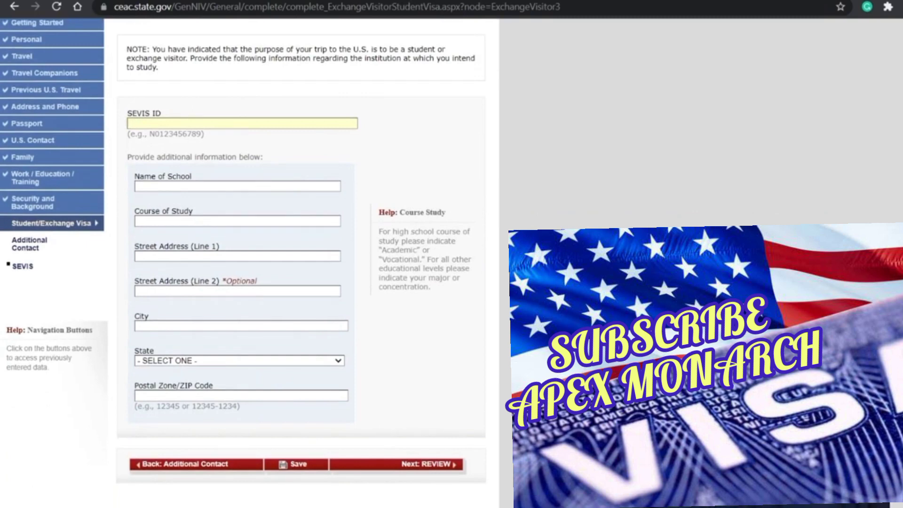
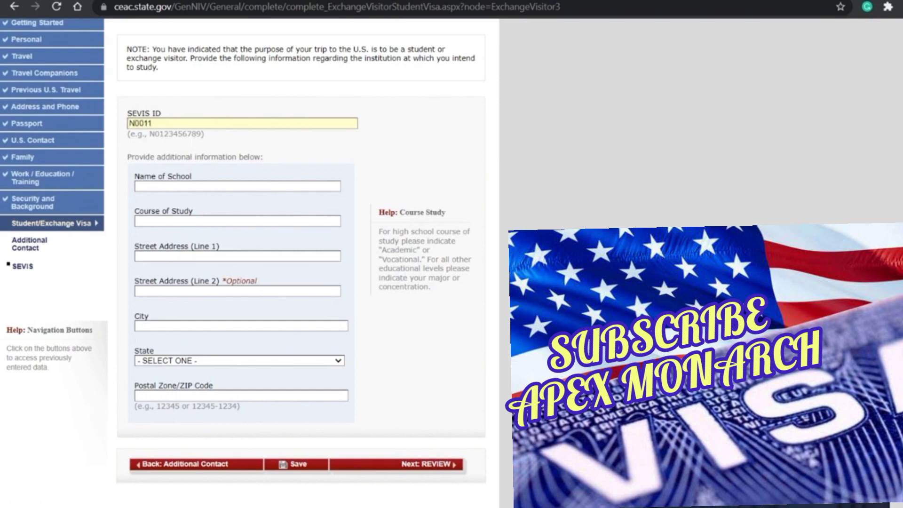
pyautogui.press('Tab')
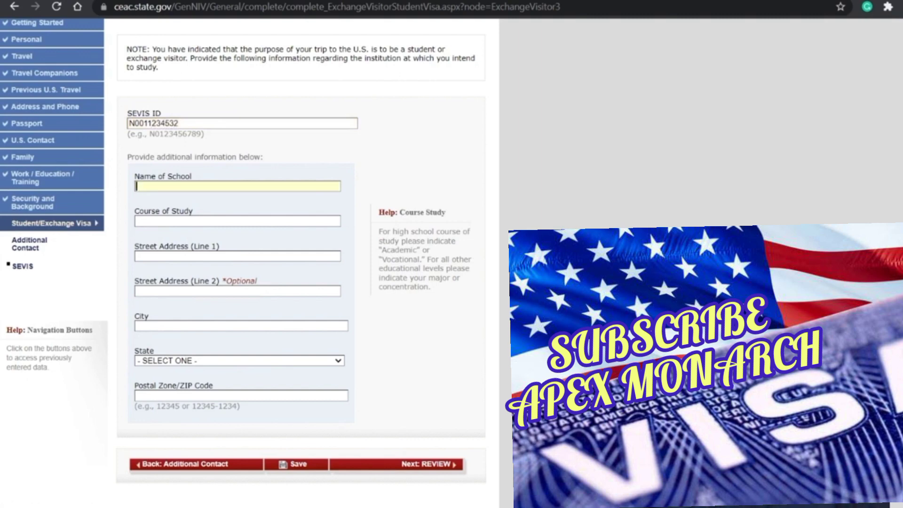
pyautogui.write('TEXAS A&M UNIVERSITY')
pyautogui.press('Tab')
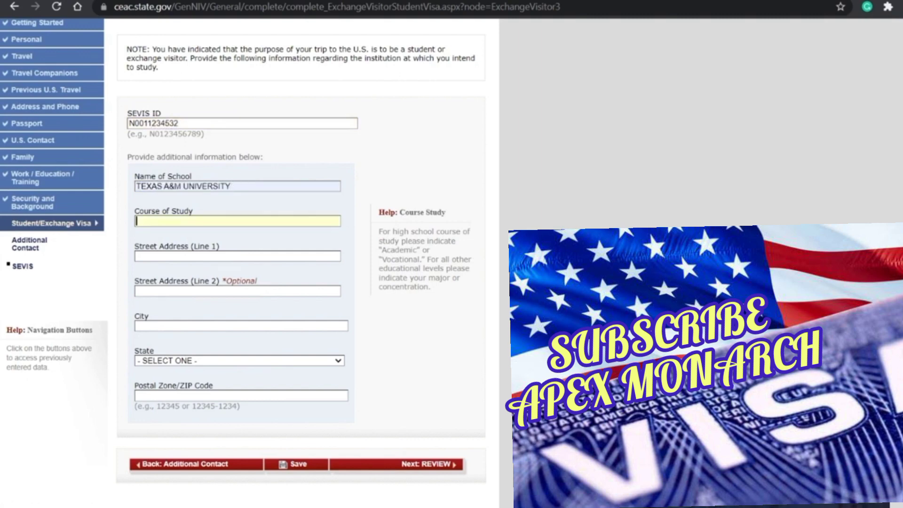
pyautogui.click(199, 241)
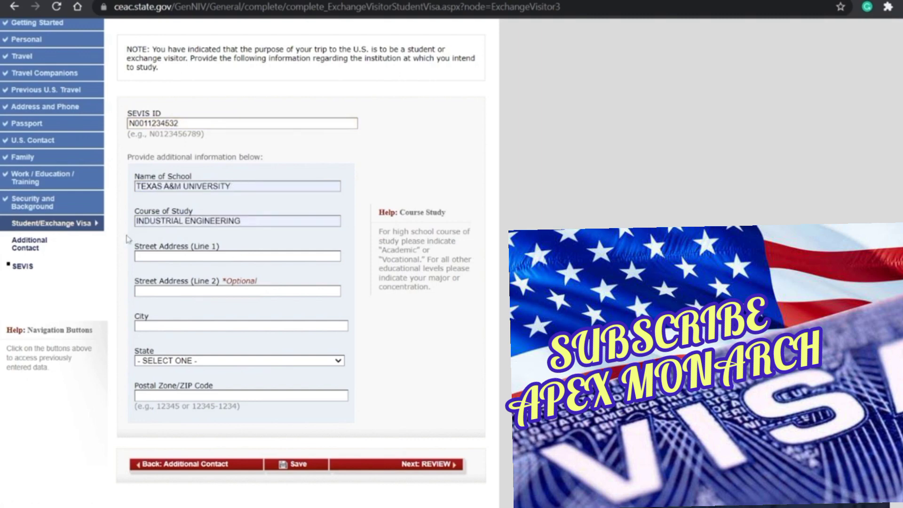
pyautogui.write('MASTERS IN')
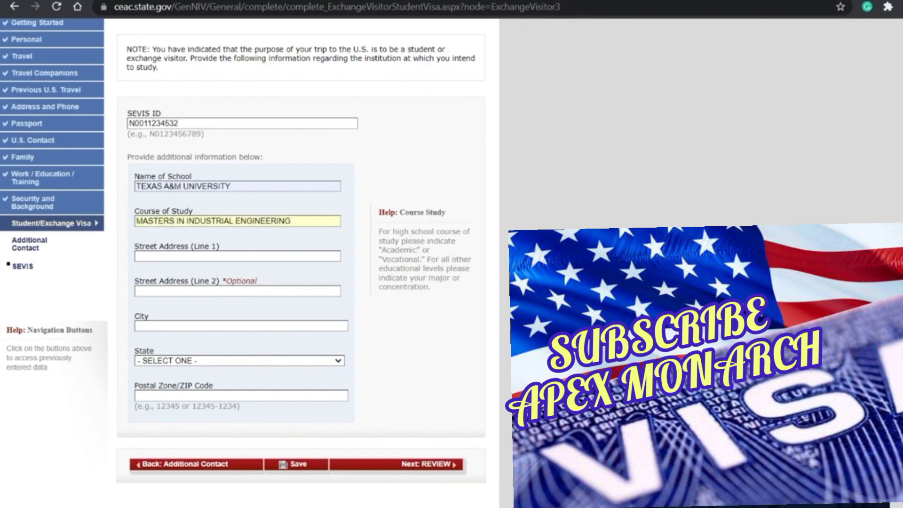
pyautogui.doubleClick(153, 221)
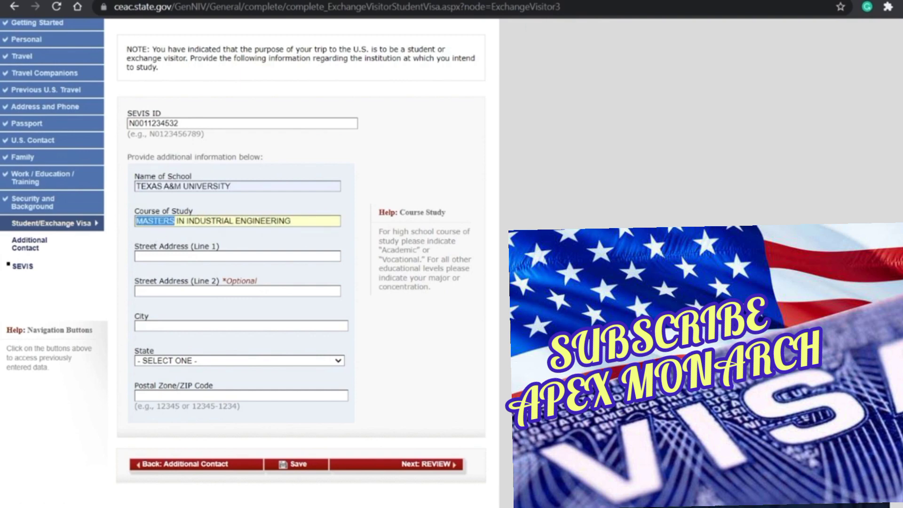
# Step: Enter the school address 1226 TAMU, PAVILION RM 110, in COLLEGE STATION
pyautogui.click(186, 239)
pyautogui.write('1226 TAMU')
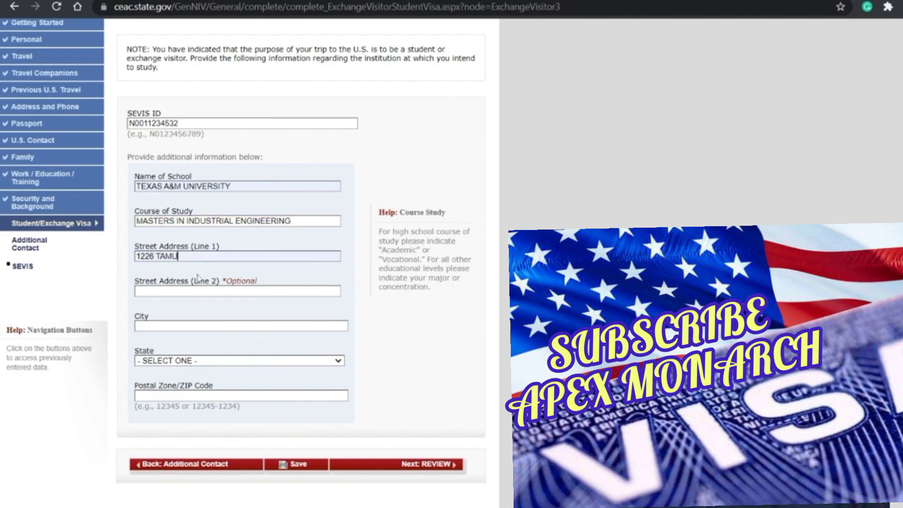
pyautogui.press('Tab')
pyautogui.write('PAN')
pyautogui.press('BackSpace')
pyautogui.press('BackSpace')
pyautogui.click(237, 291)
pyautogui.write('PAVILION RM 110')
pyautogui.press('Tab')
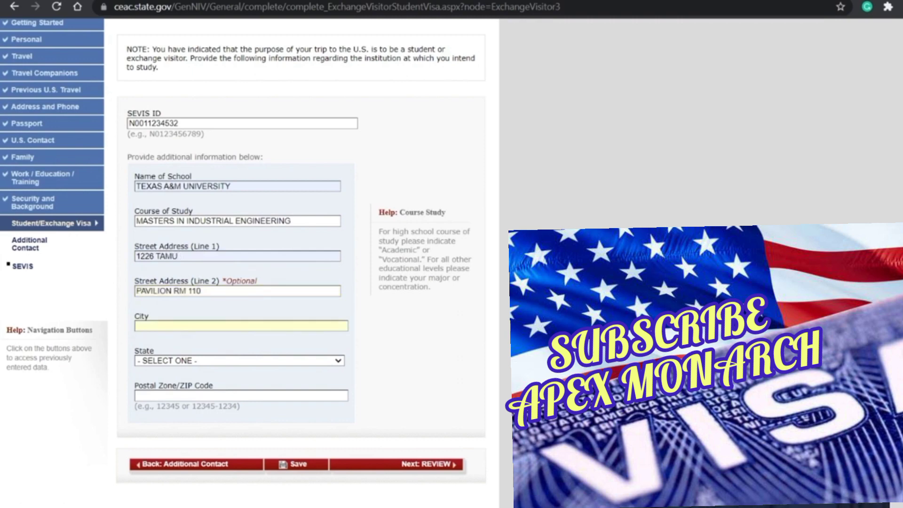
pyautogui.write('COLLEGE STATION')
pyautogui.click(262, 336)
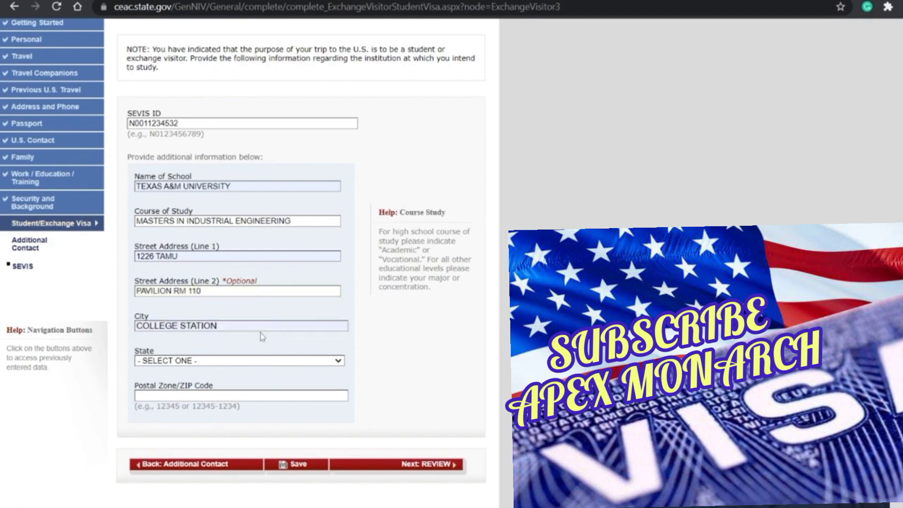
# Step: Set the school's state to TEXAS and paste in its ZIP code
pyautogui.click(199, 362)
pyautogui.write('texas')
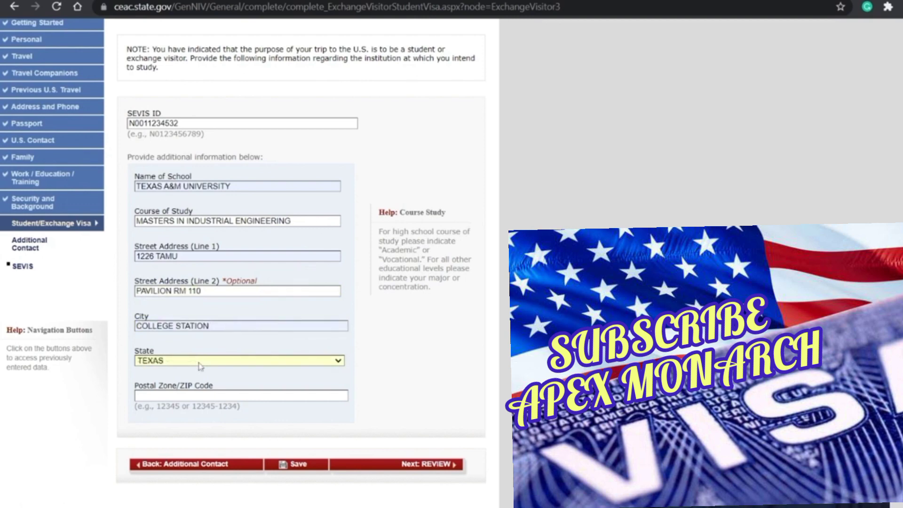
pyautogui.scroll(-1, 198, 364)
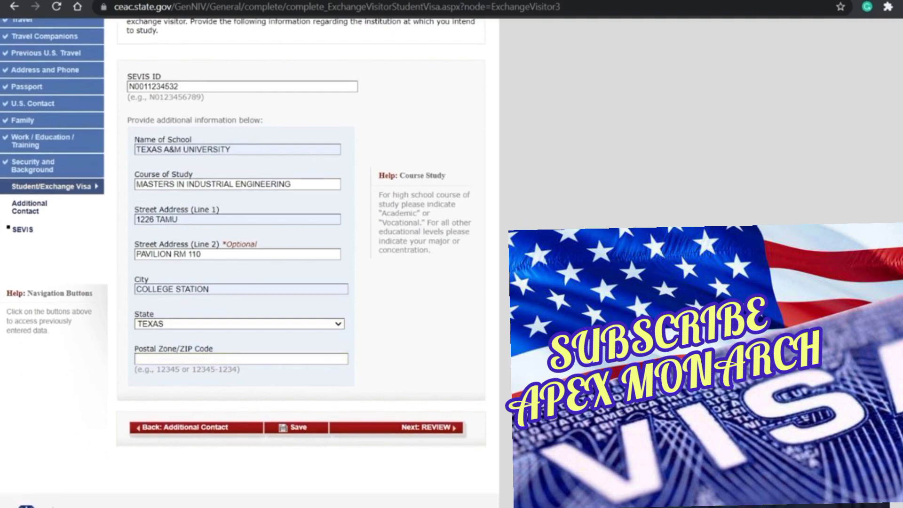
pyautogui.press('Tab')
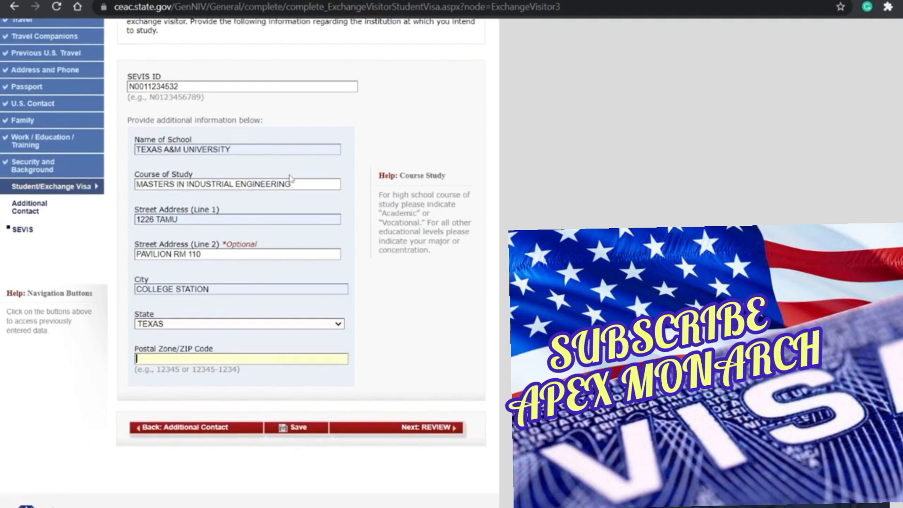
pyautogui.write('77843-1226')
pyautogui.scroll(3, 406, 355)
pyautogui.scroll(-1, 408, 356)
pyautogui.scroll(-2, 408, 357)
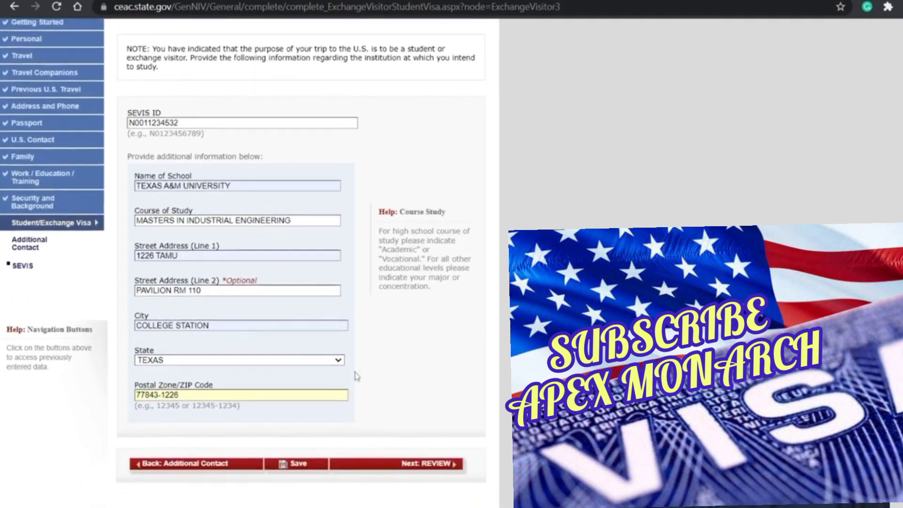
# Step: Clear Street Address Line 2 and trim the ZIP code to 77843
pyautogui.click(240, 282)
pyautogui.moveTo(203, 282); pyautogui.dragTo(119, 293)
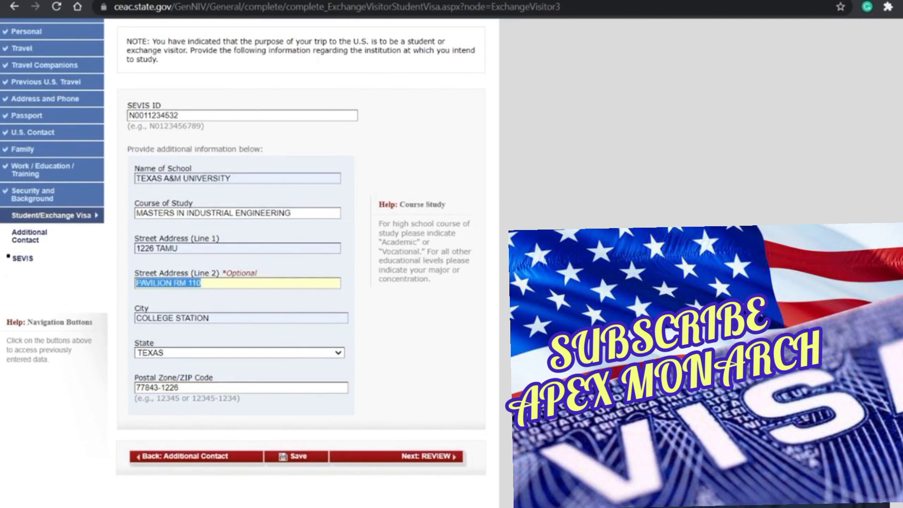
pyautogui.press('BackSpace')
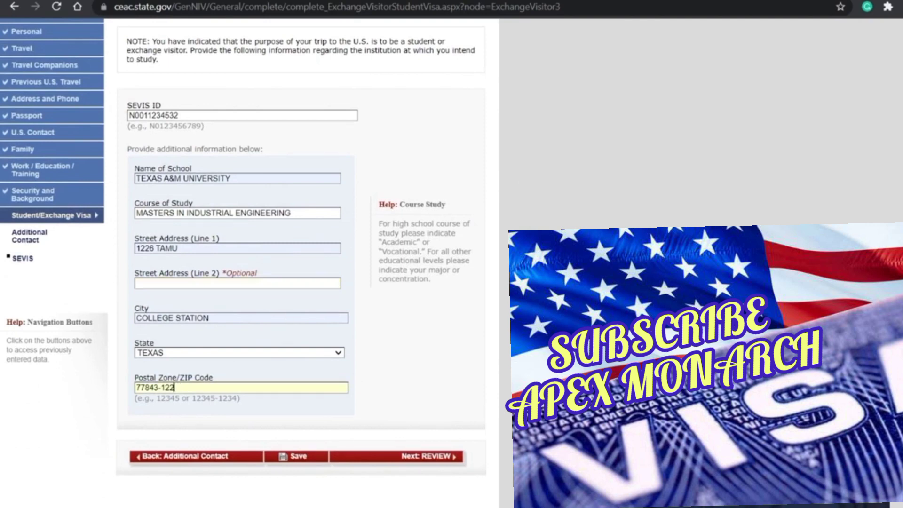
pyautogui.press('BackSpace')
pyautogui.press('BackSpace')
pyautogui.press('BackSpace')
pyautogui.press('BackSpace')
# Step: Save the application progress and continue back to the SEVIS Information page
pyautogui.scroll(-1, 303, 449)
pyautogui.click(303, 449)
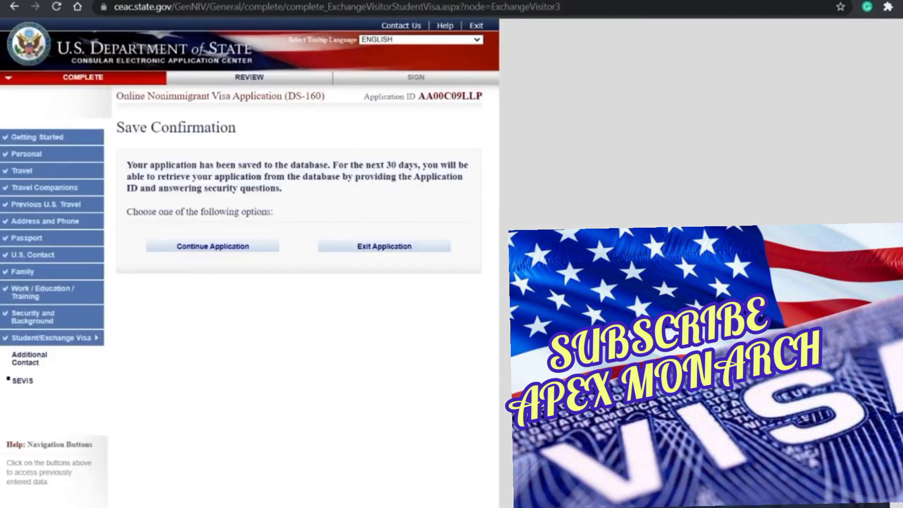
pyautogui.click(223, 247)
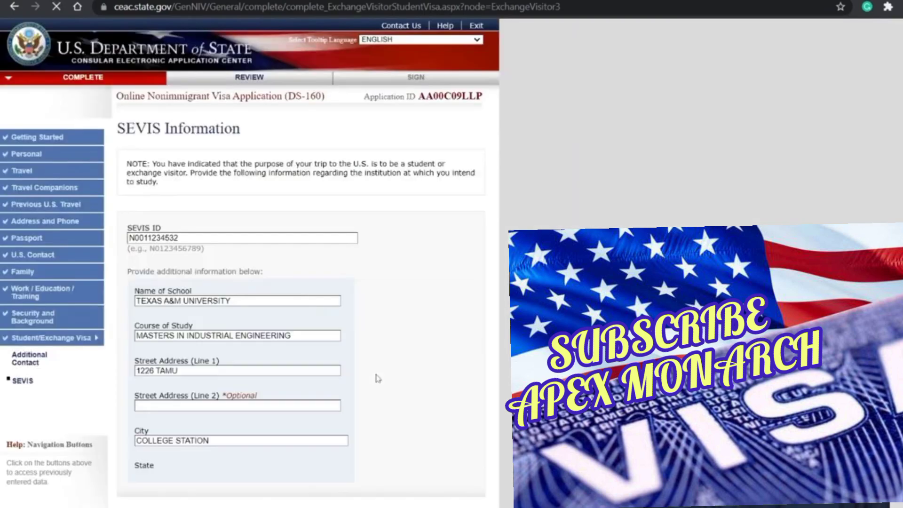